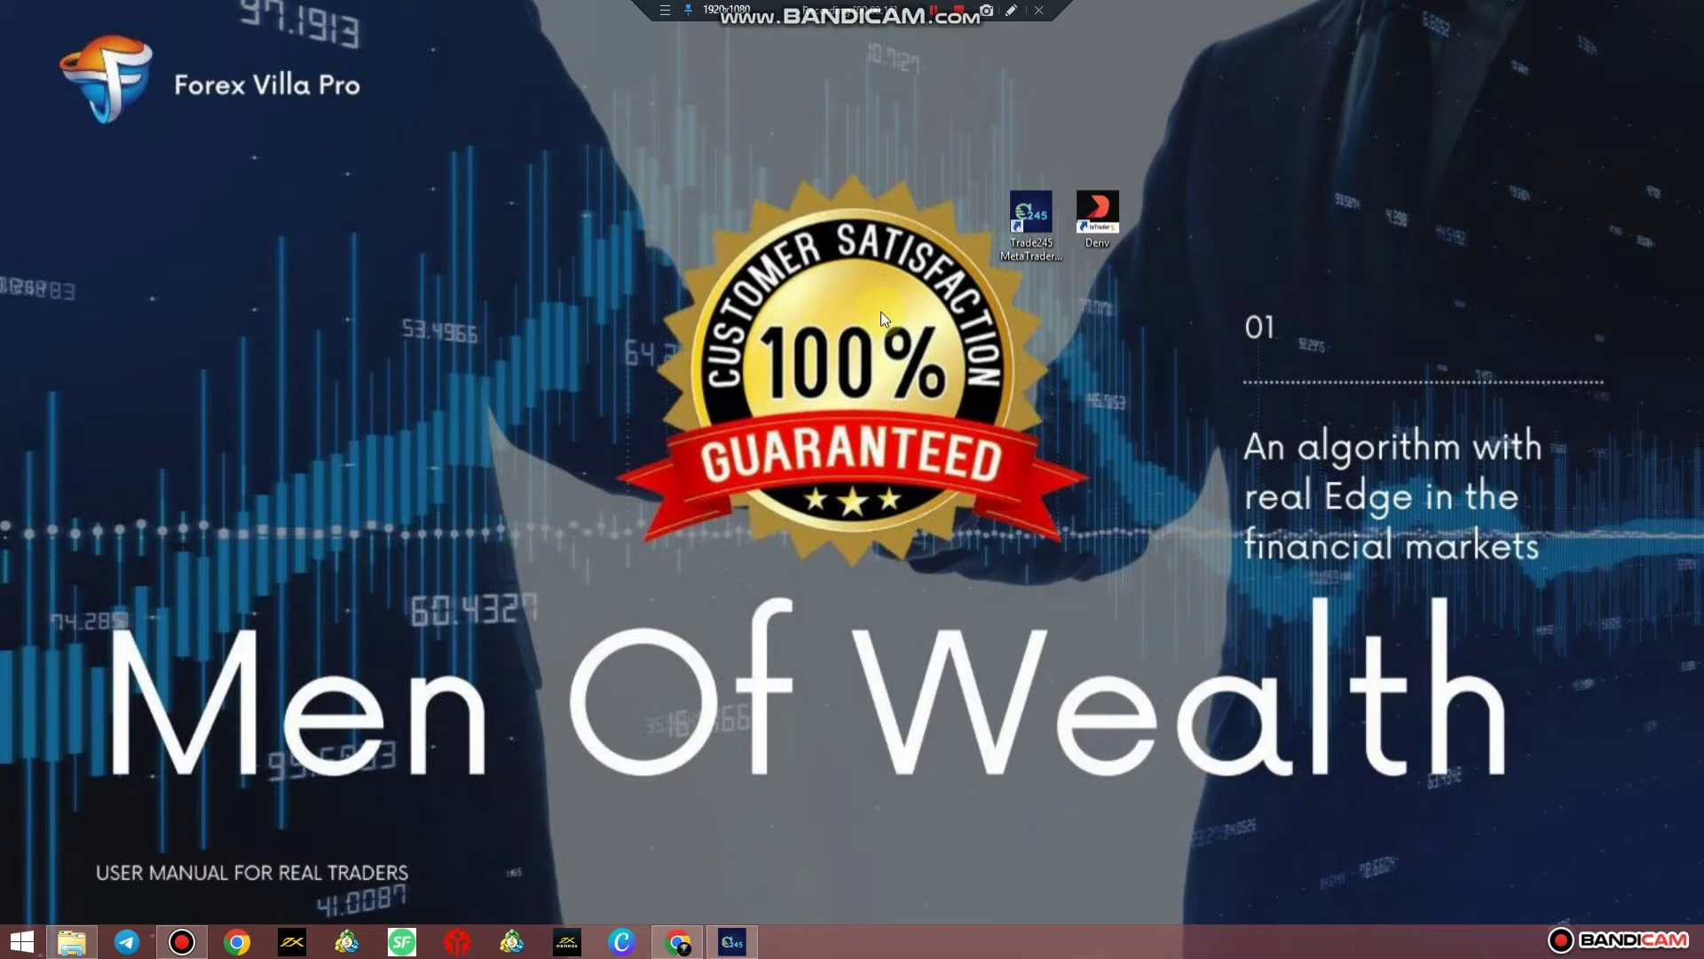
# Select the Deriv MT5 shortcut on the Windows desktop
pyautogui.click(1191, 450)
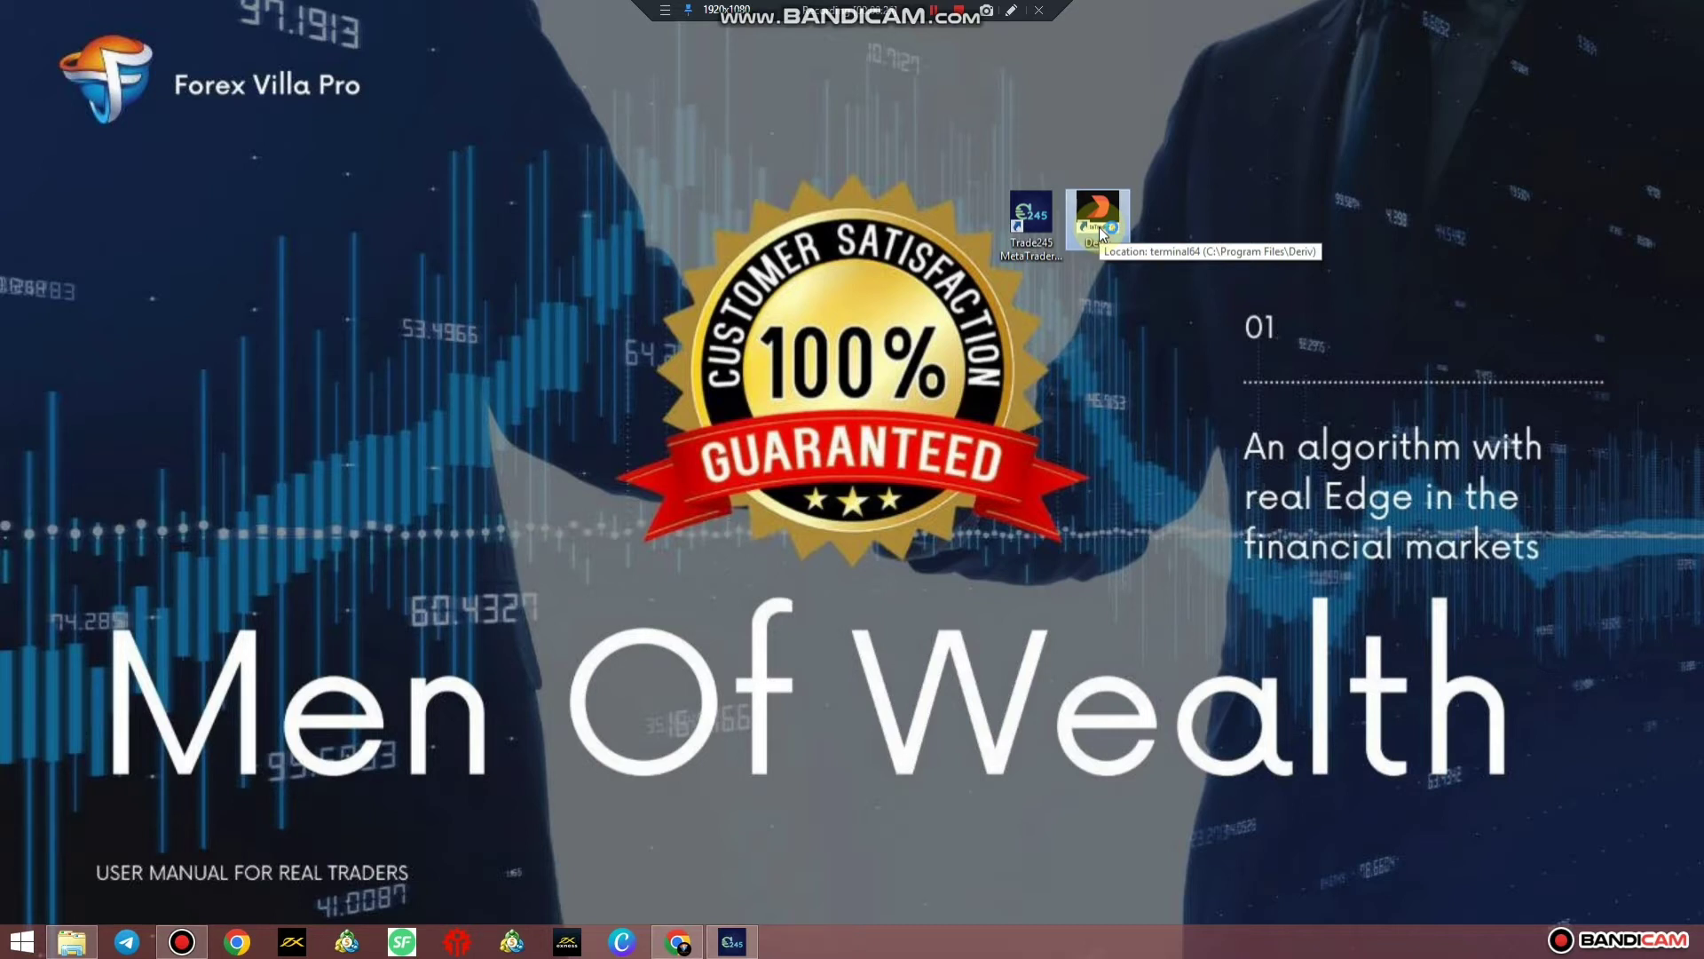
# Launch the Deriv MT5 terminal, then bring the Exness MetaTrader 4 browser page to the front
pyautogui.doubleClick(1099, 226)
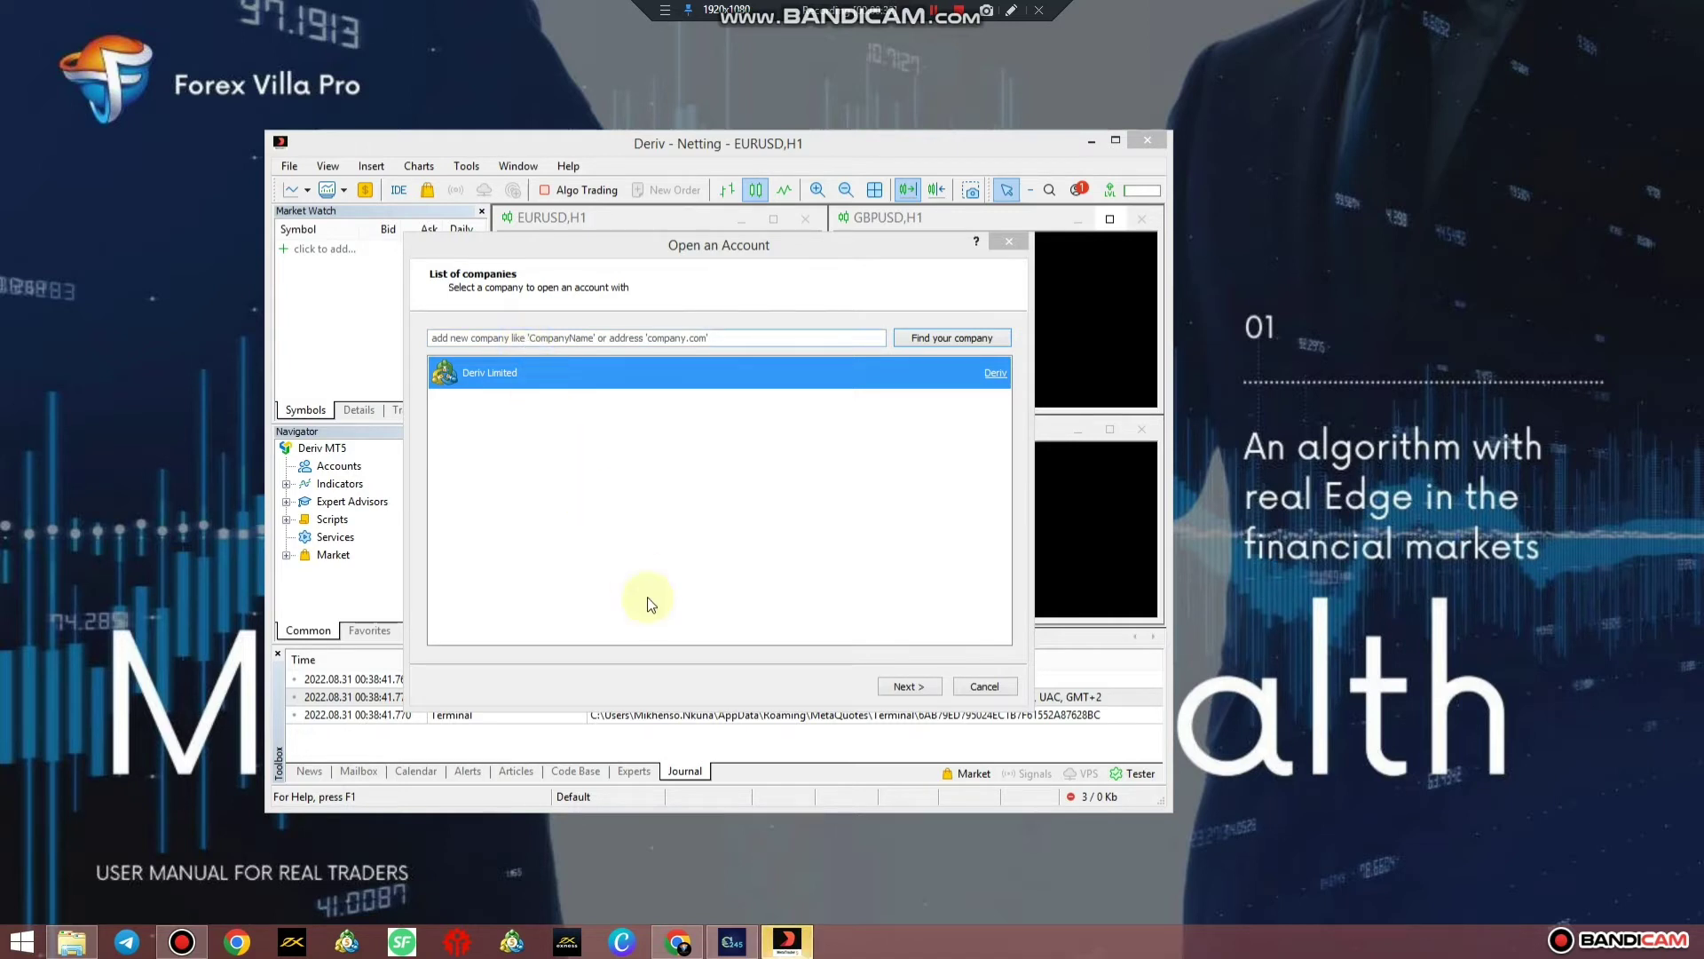
pyautogui.click(677, 949)
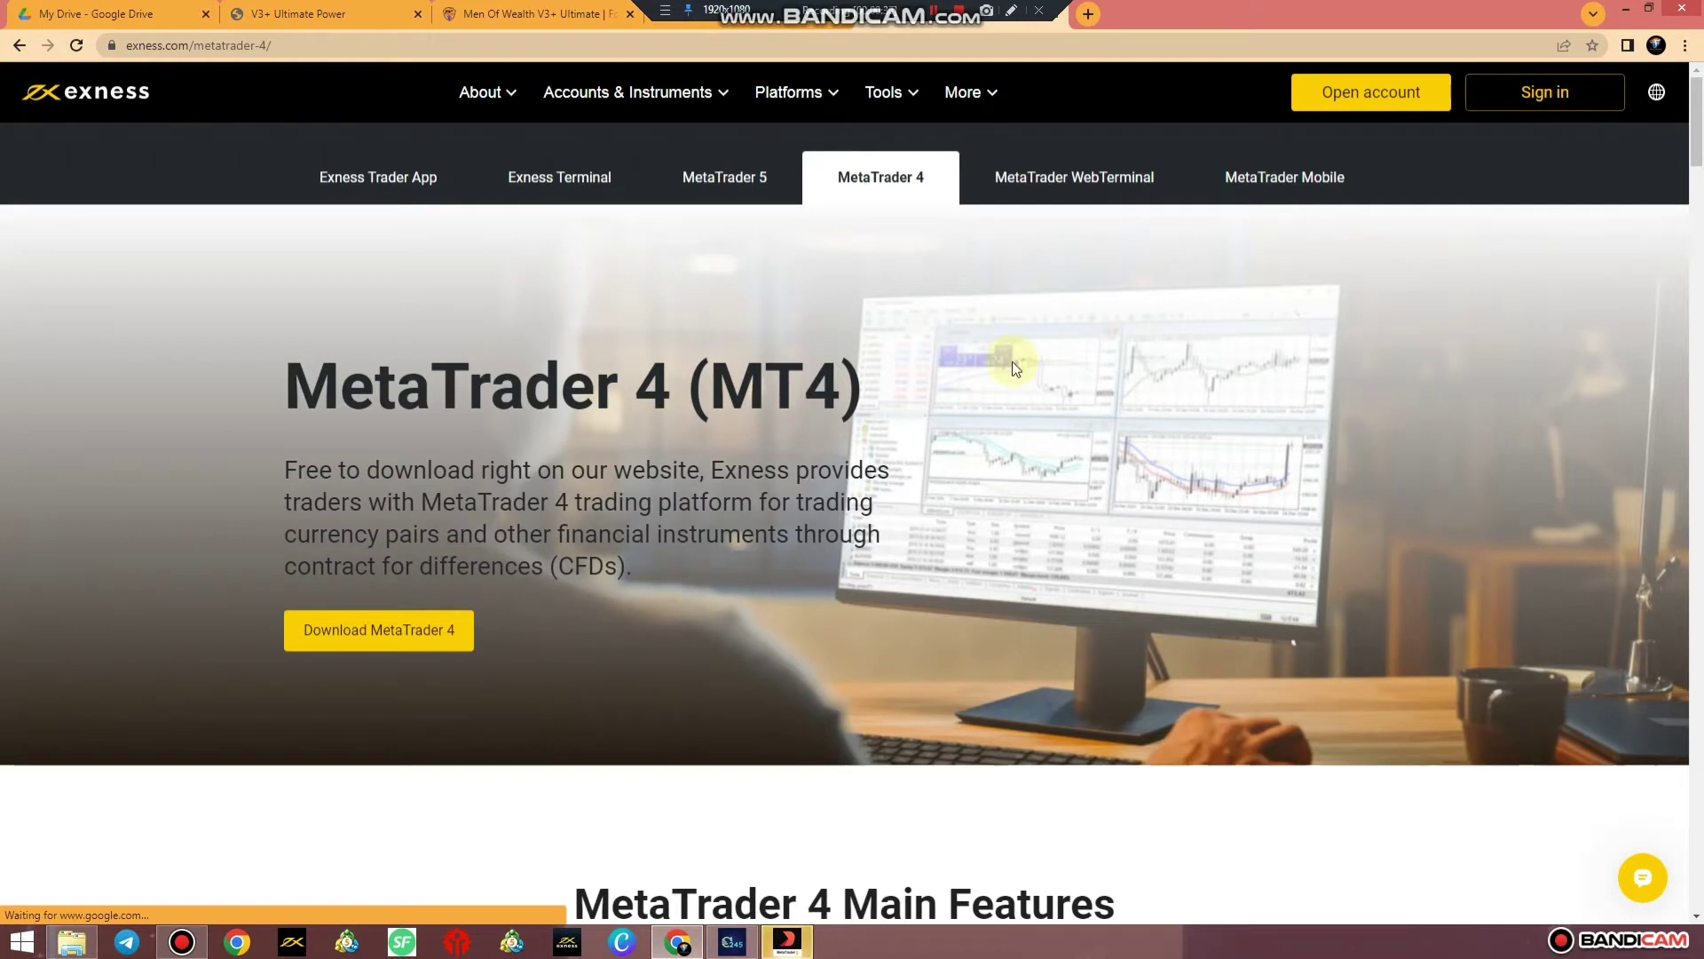
# In a new Chrome tab, search Google for 'exness mt4 download'
pyautogui.click(1089, 16)
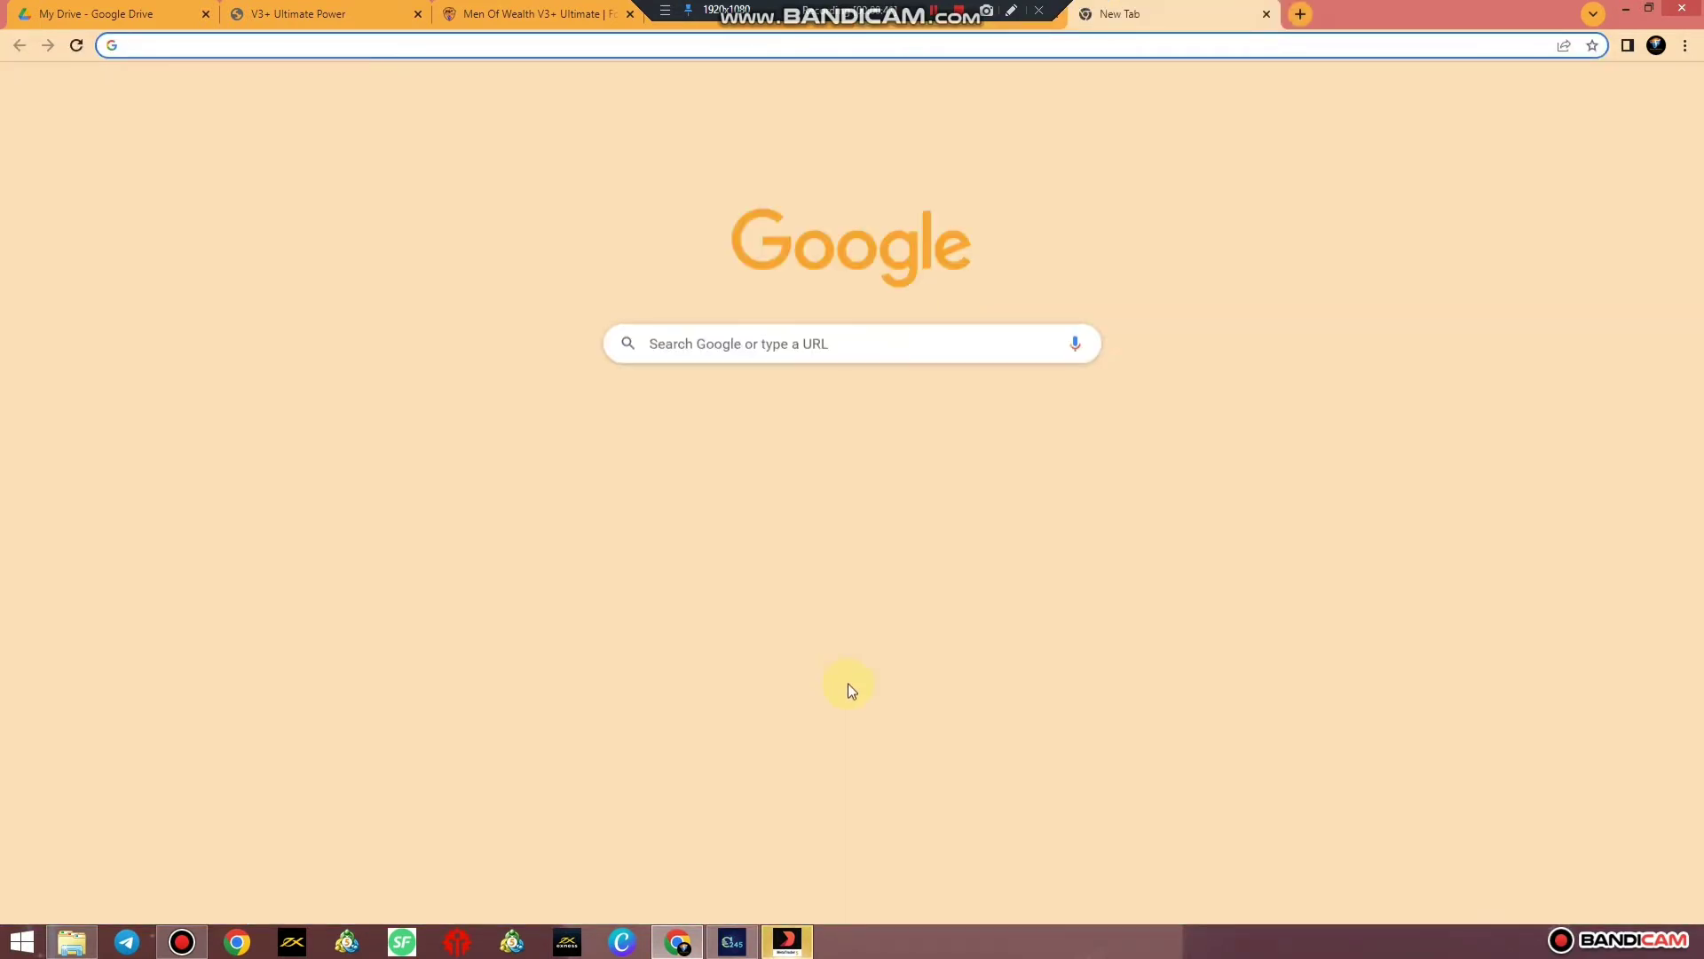
pyautogui.click(738, 344)
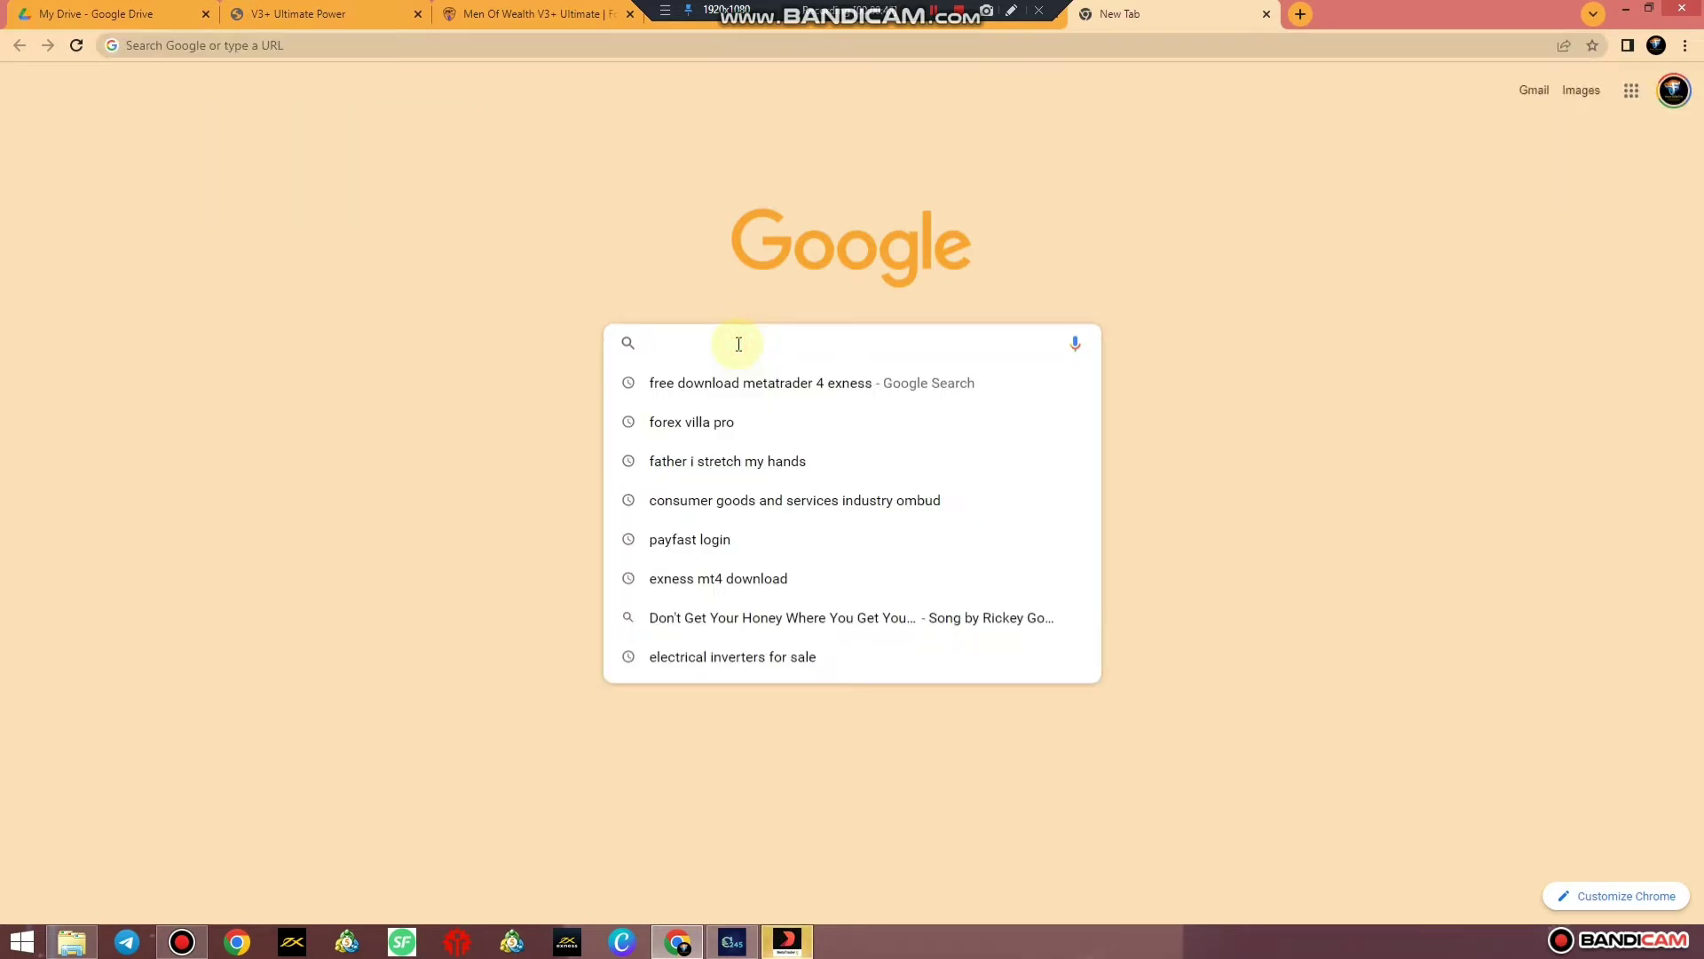
pyautogui.click(742, 578)
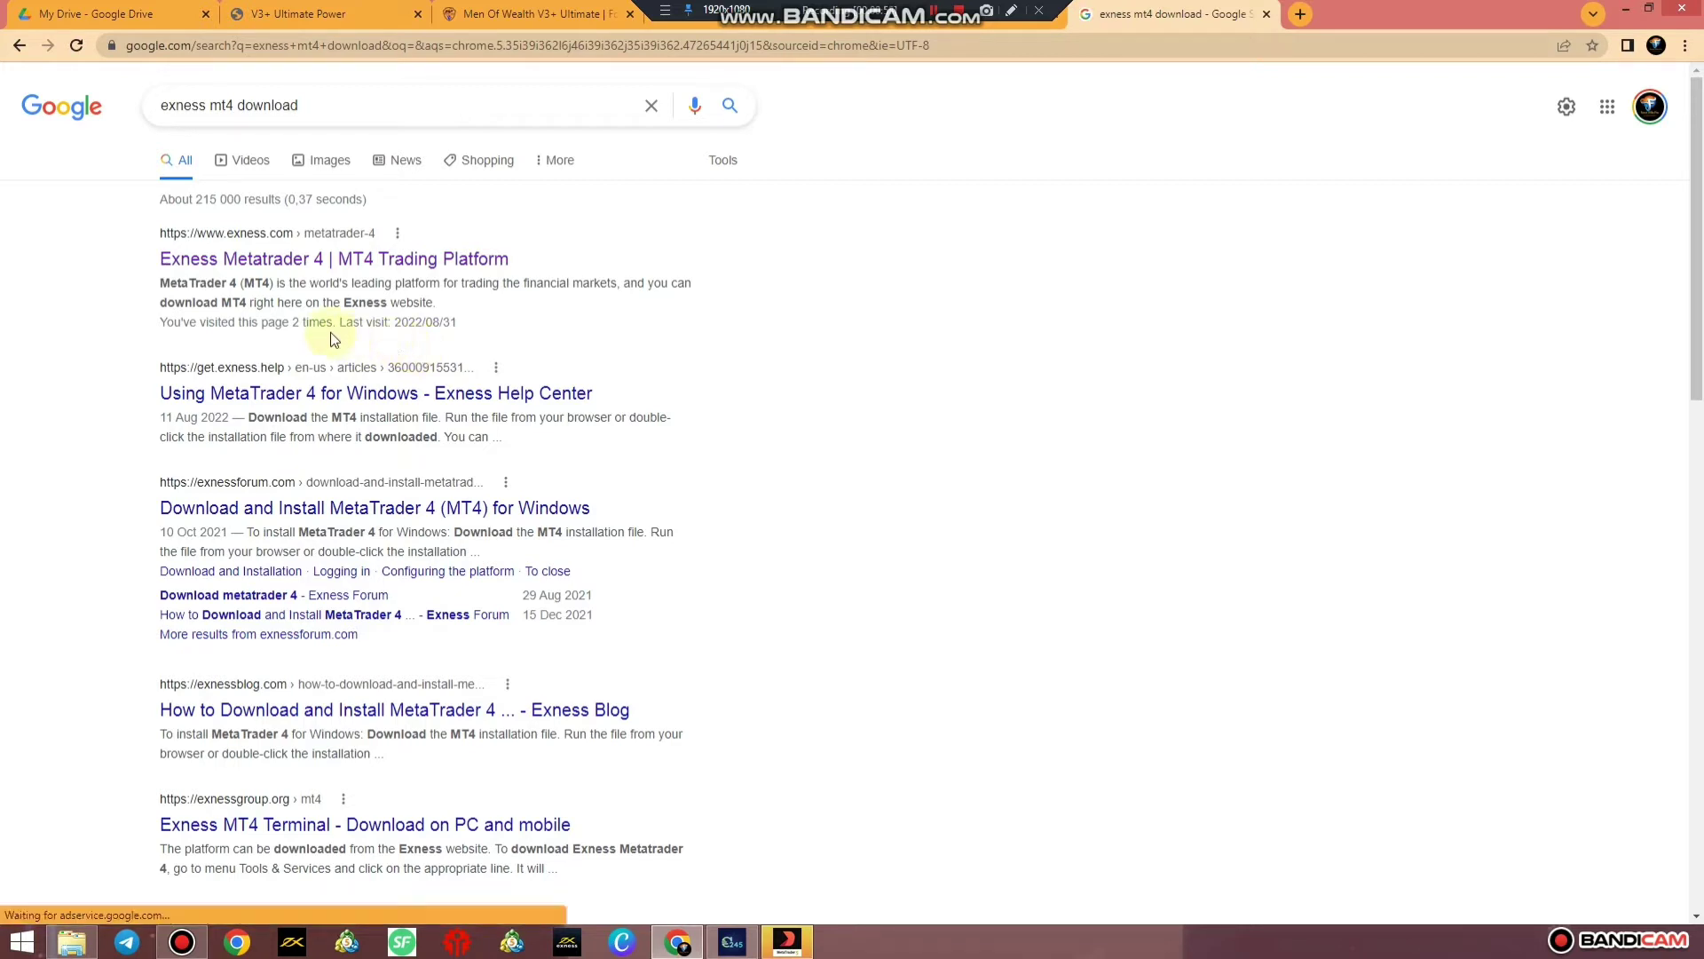
# Change the search to 'metatrader 5 download', open the MetaTrader5.com result, and return to MT5
pyautogui.click(233, 104)
pyautogui.moveTo(233, 104); pyautogui.dragTo(142, 118)
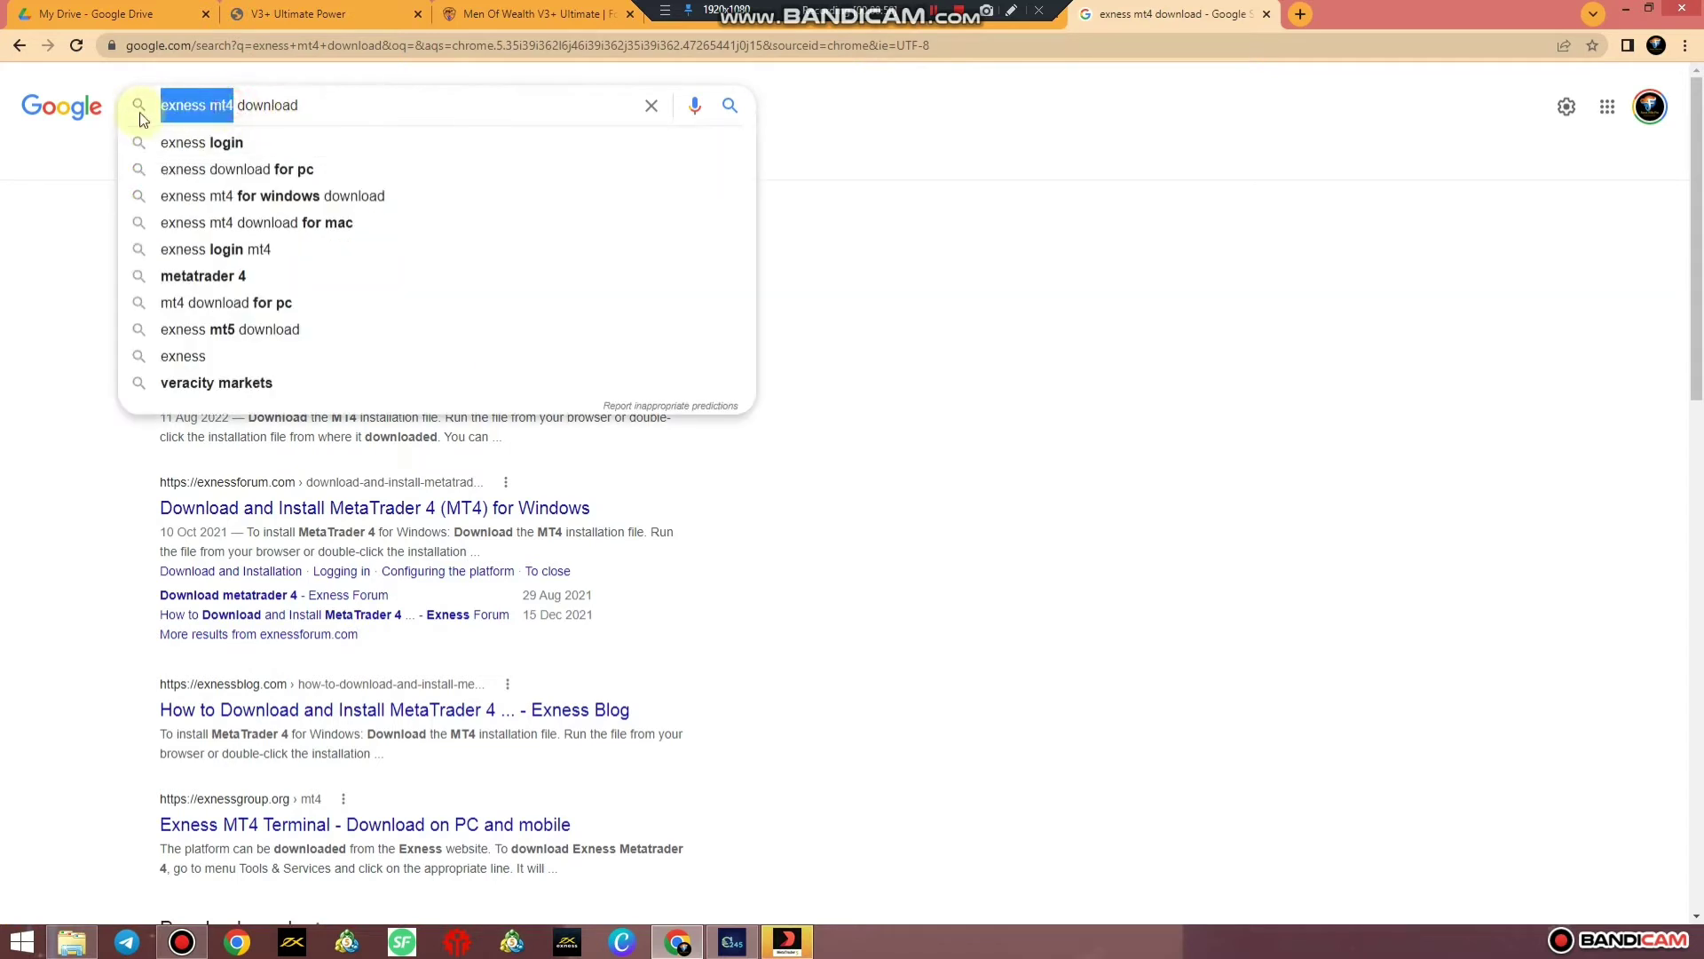
pyautogui.write('meta')
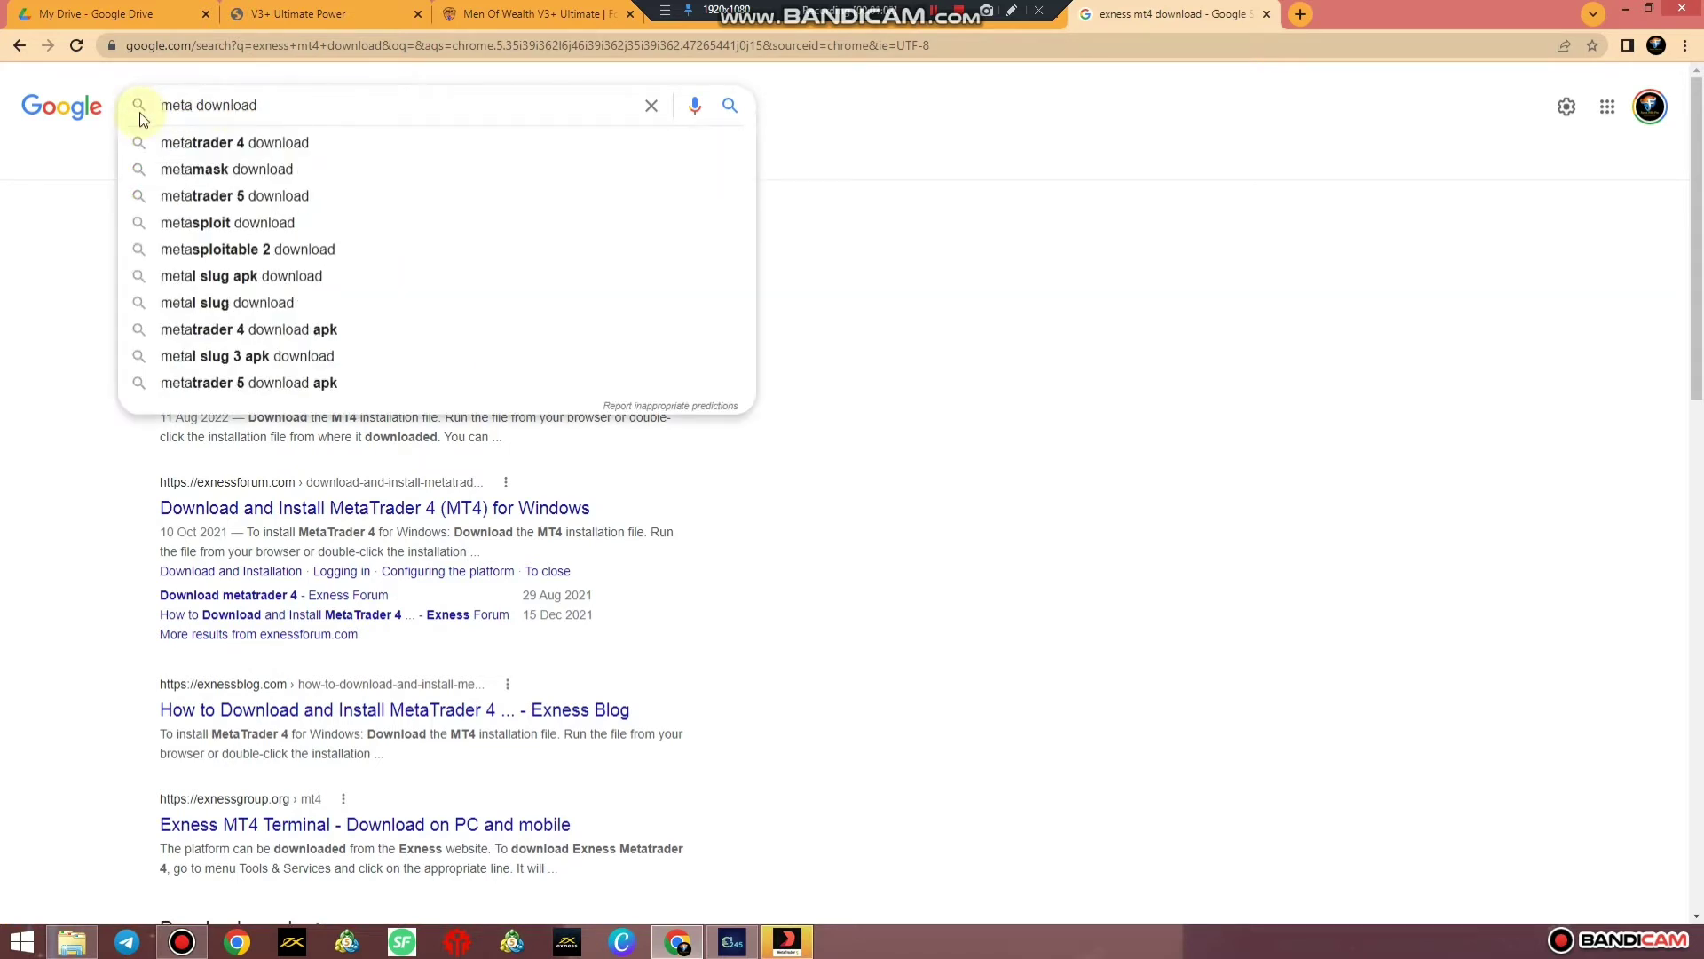
pyautogui.click(237, 196)
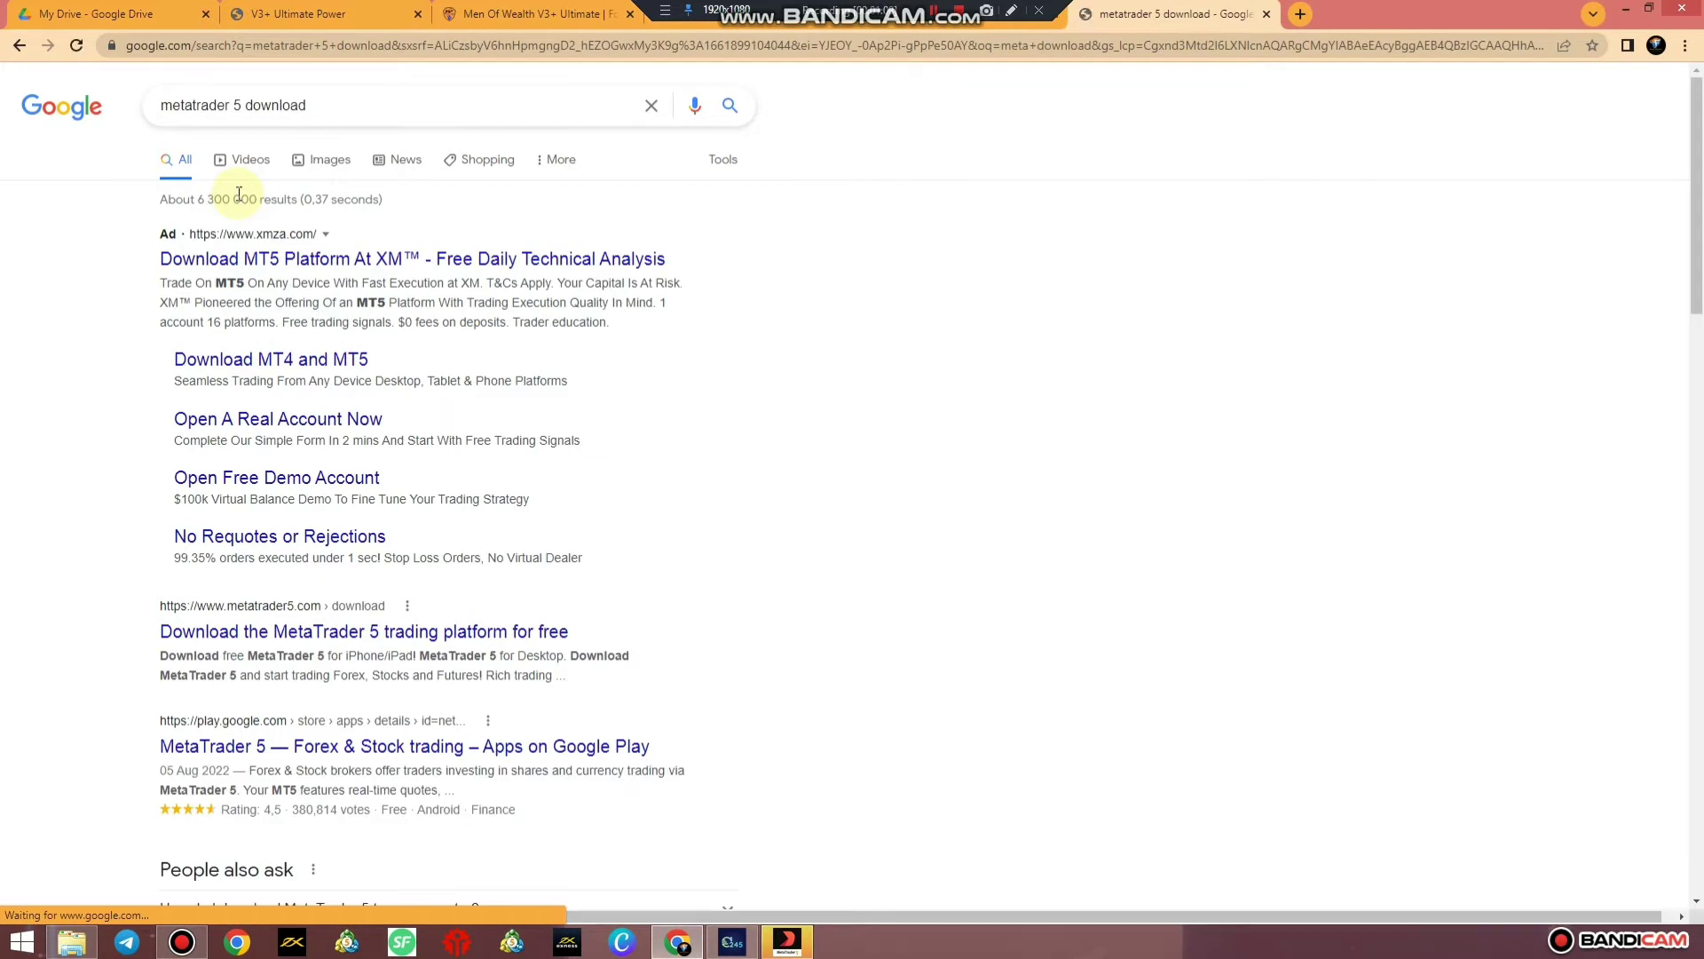
pyautogui.scroll(-2, 316, 558)
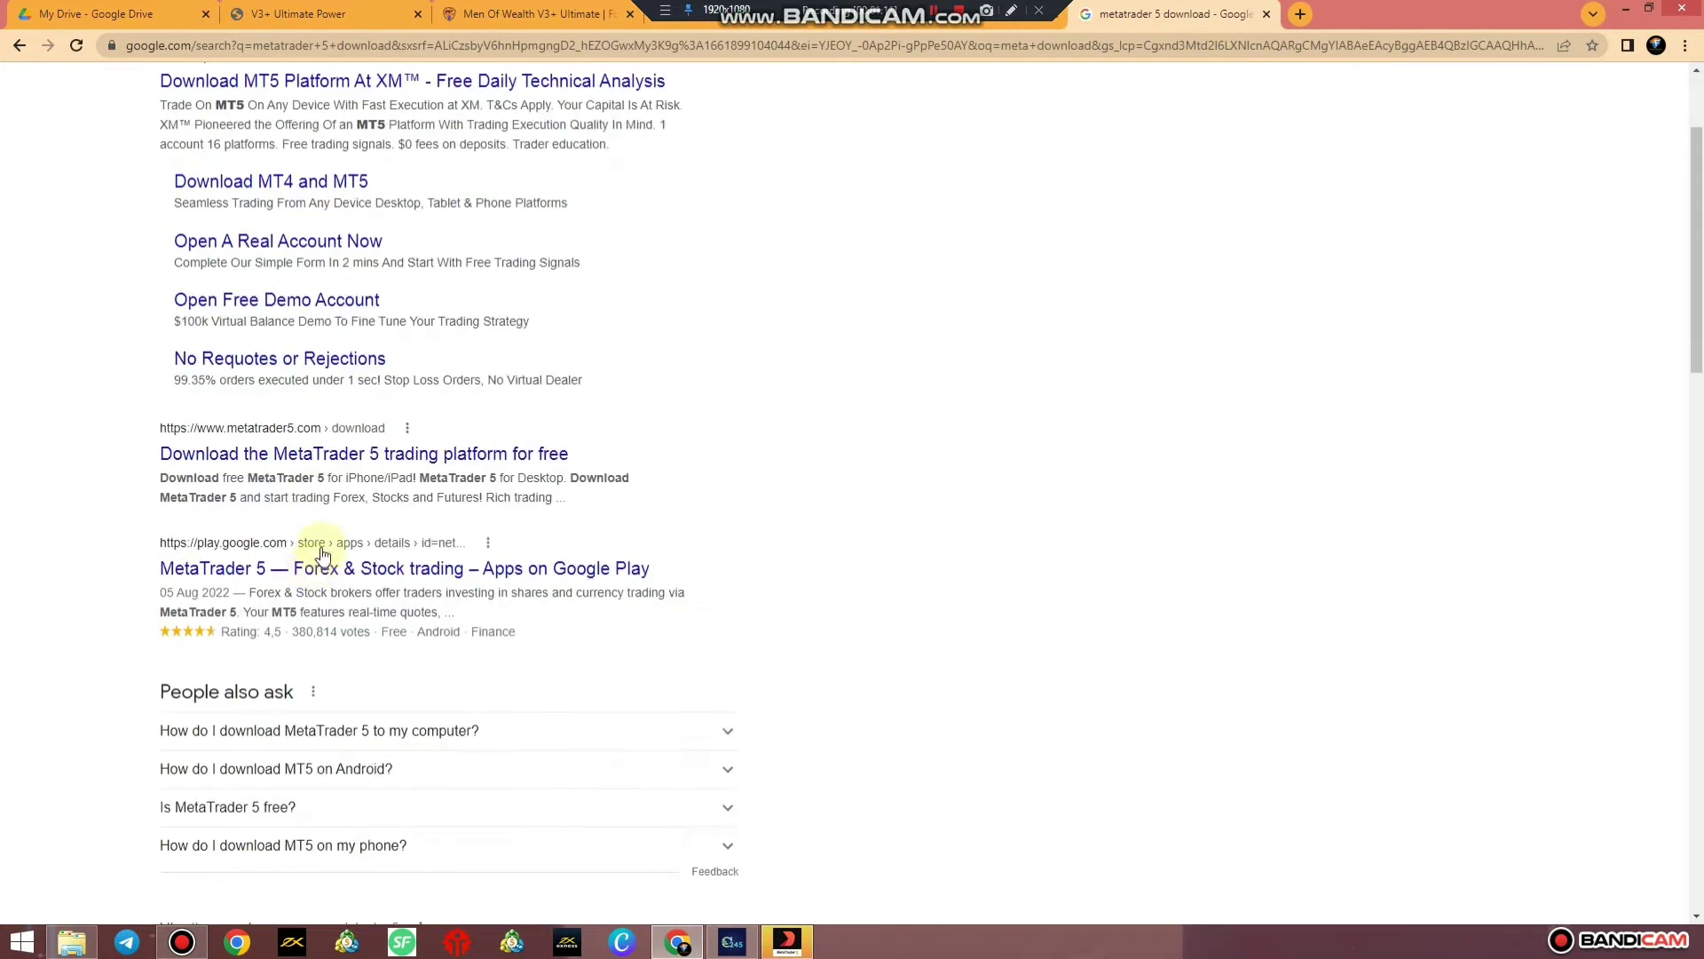
pyautogui.click(306, 465)
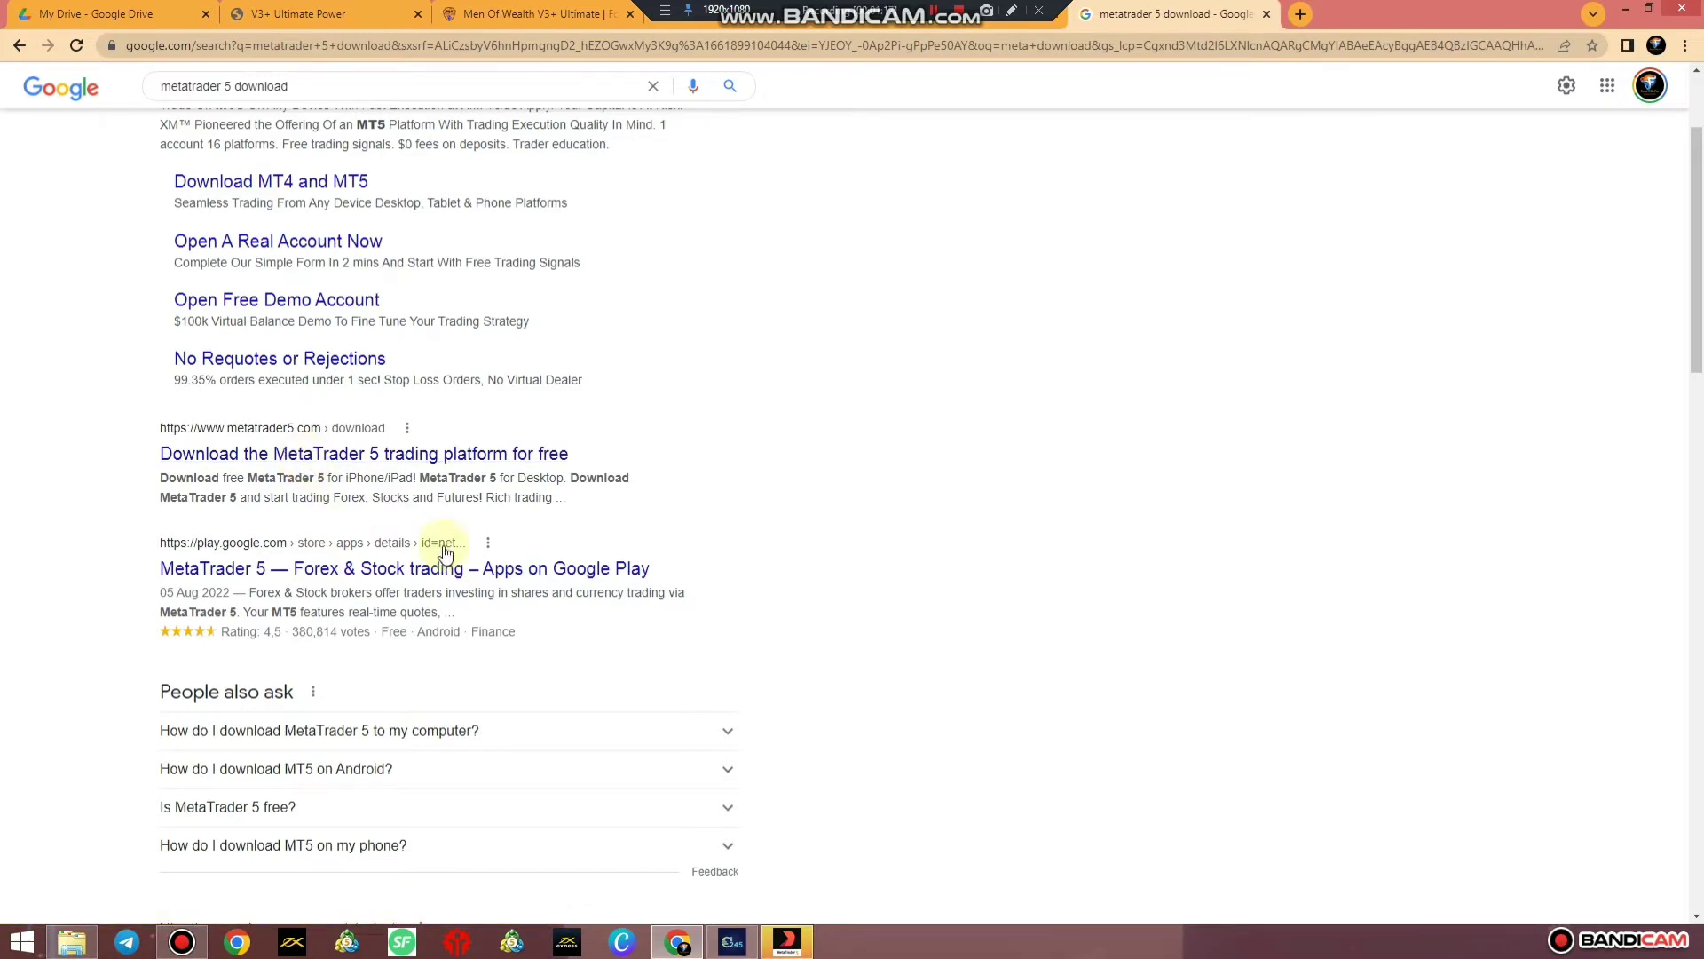
pyautogui.click(790, 939)
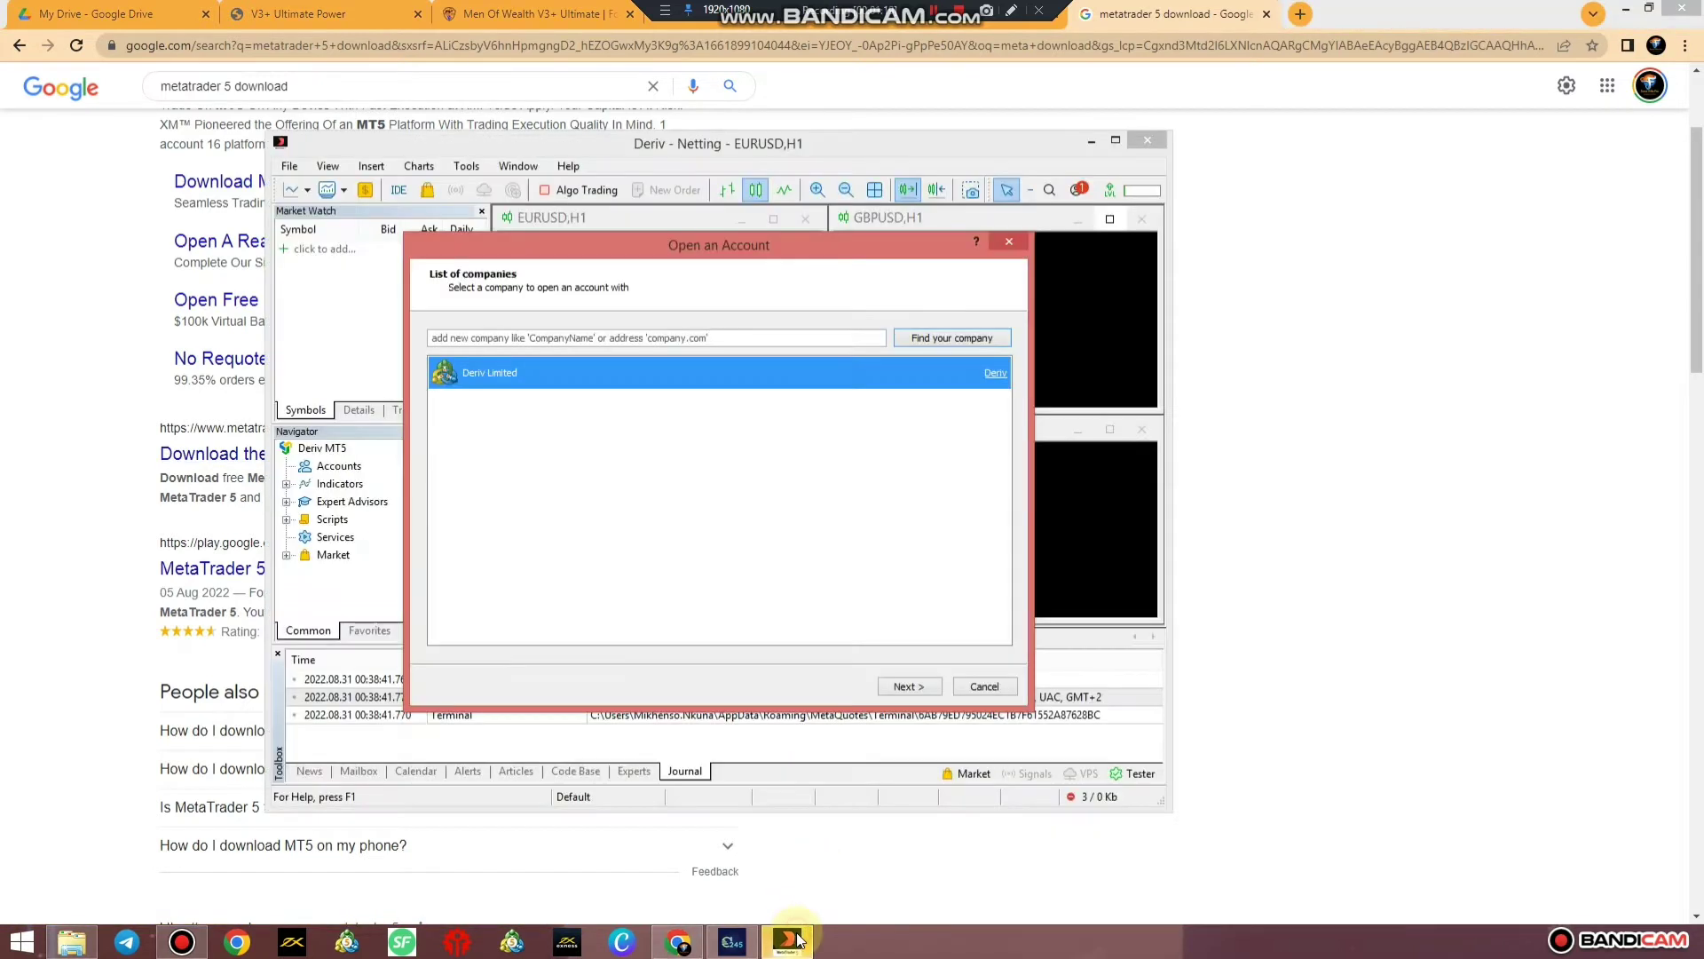
# Search brokers for 'exness', pick Exness Technologies Ltd, and choose connecting an existing trade account
pyautogui.click(633, 338)
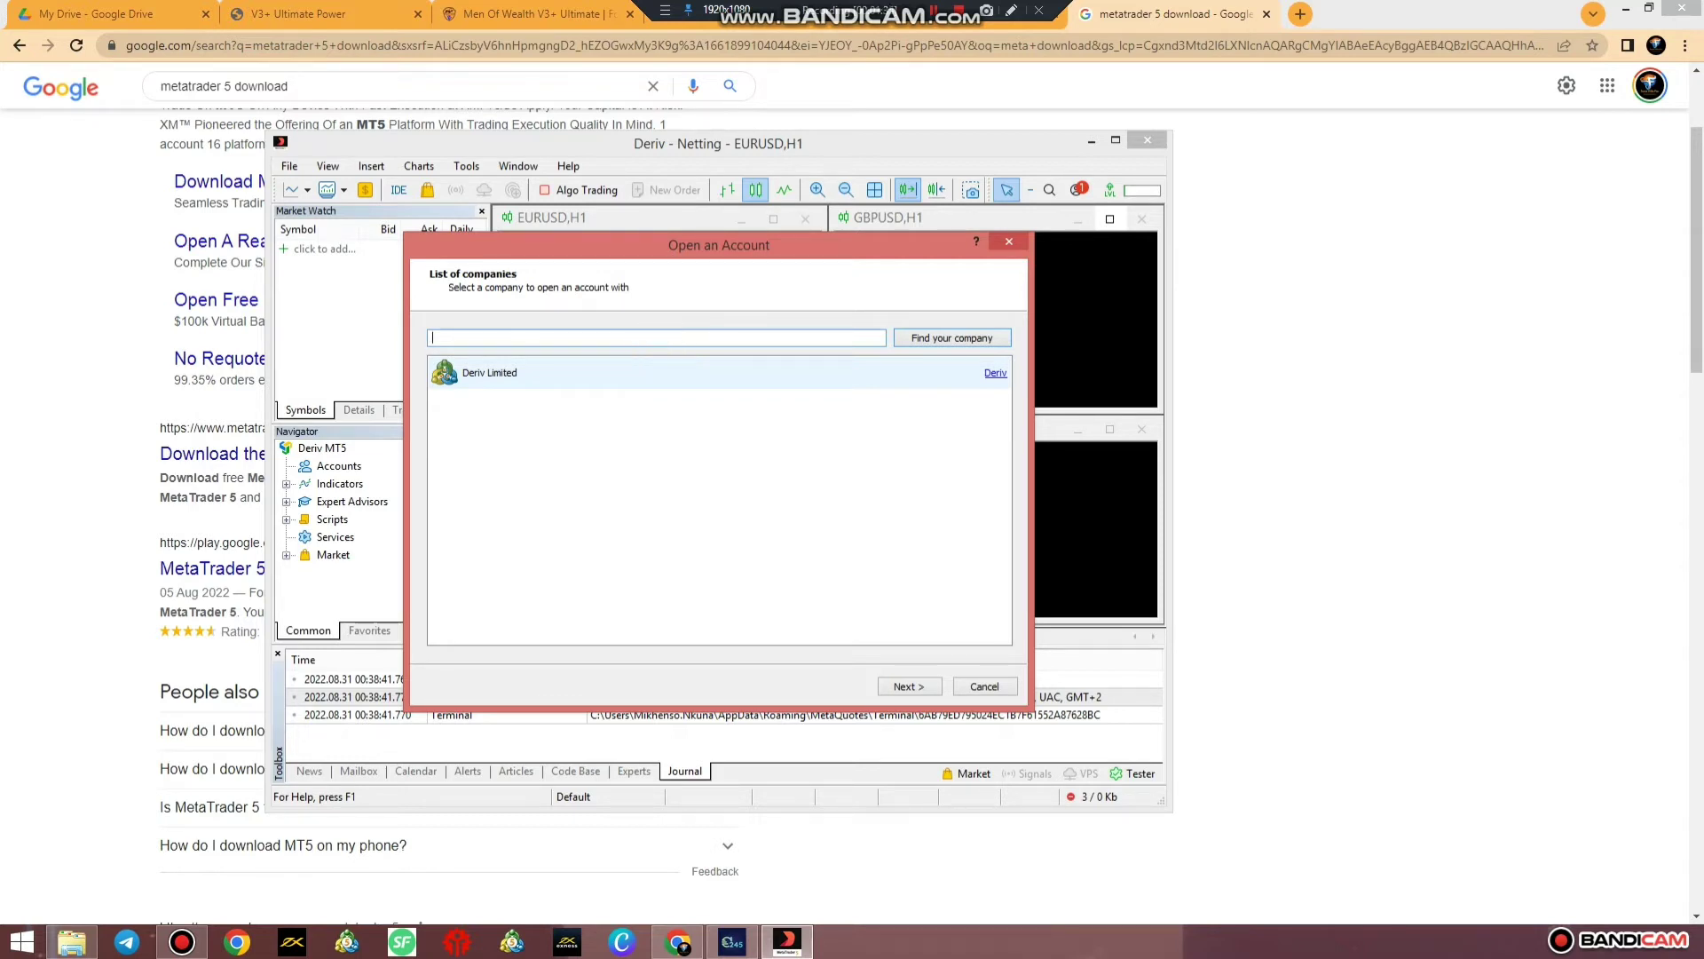
pyautogui.write('exness')
pyautogui.click(949, 339)
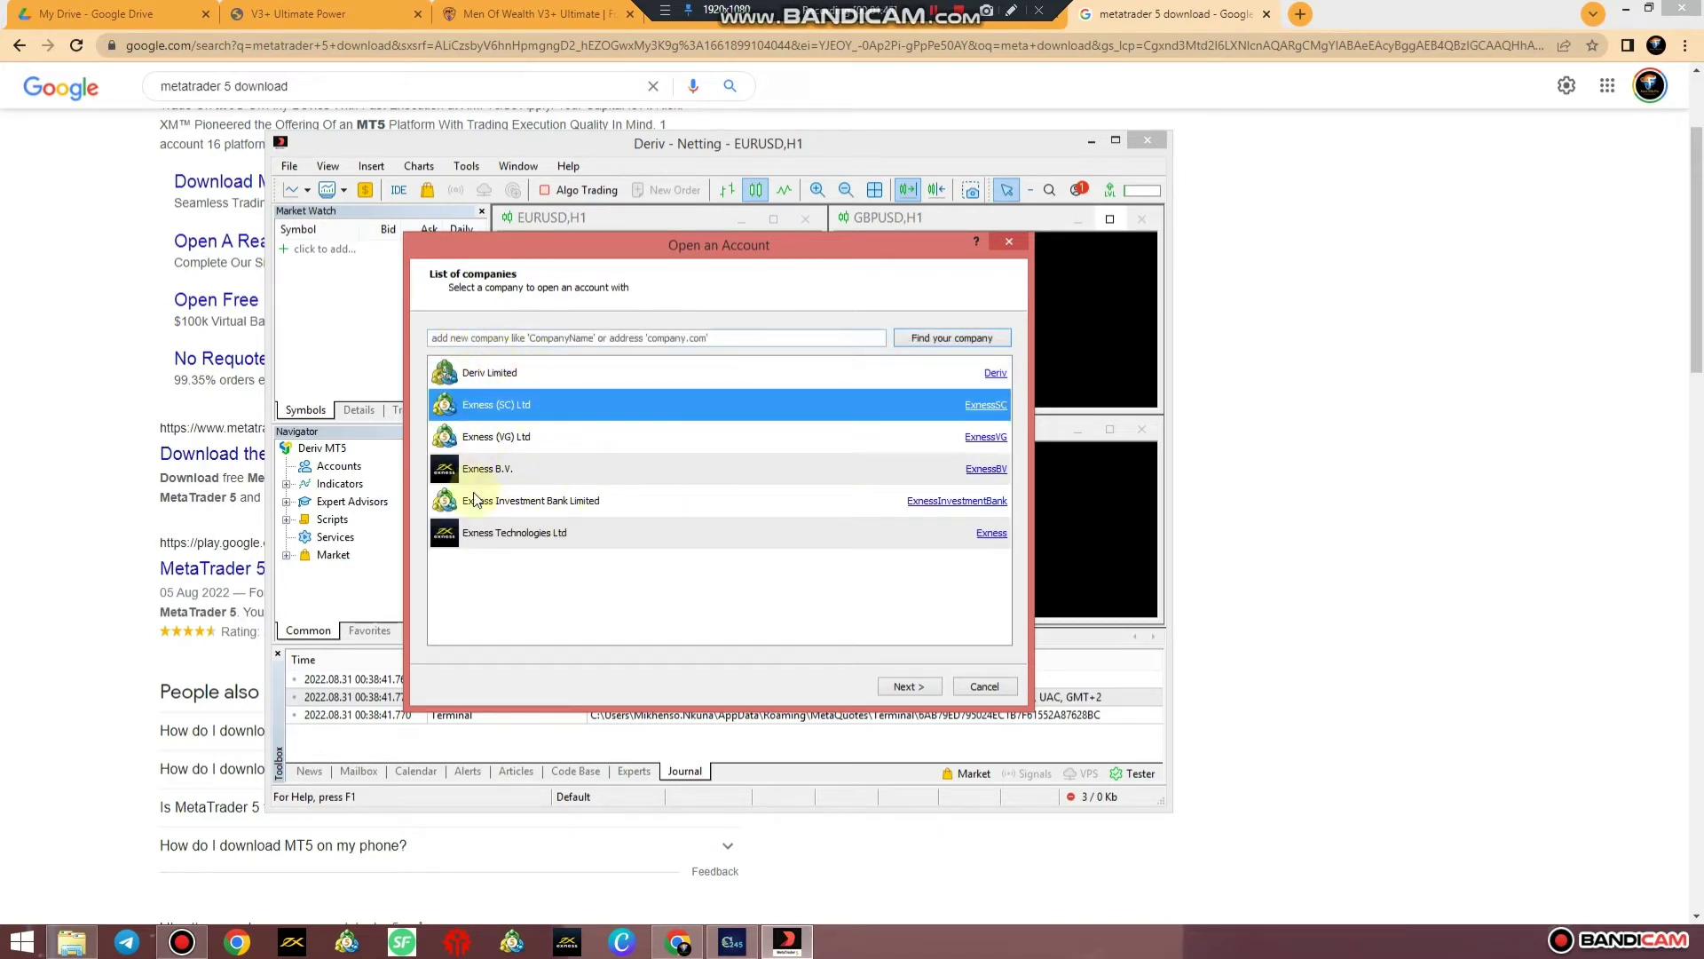
pyautogui.click(513, 533)
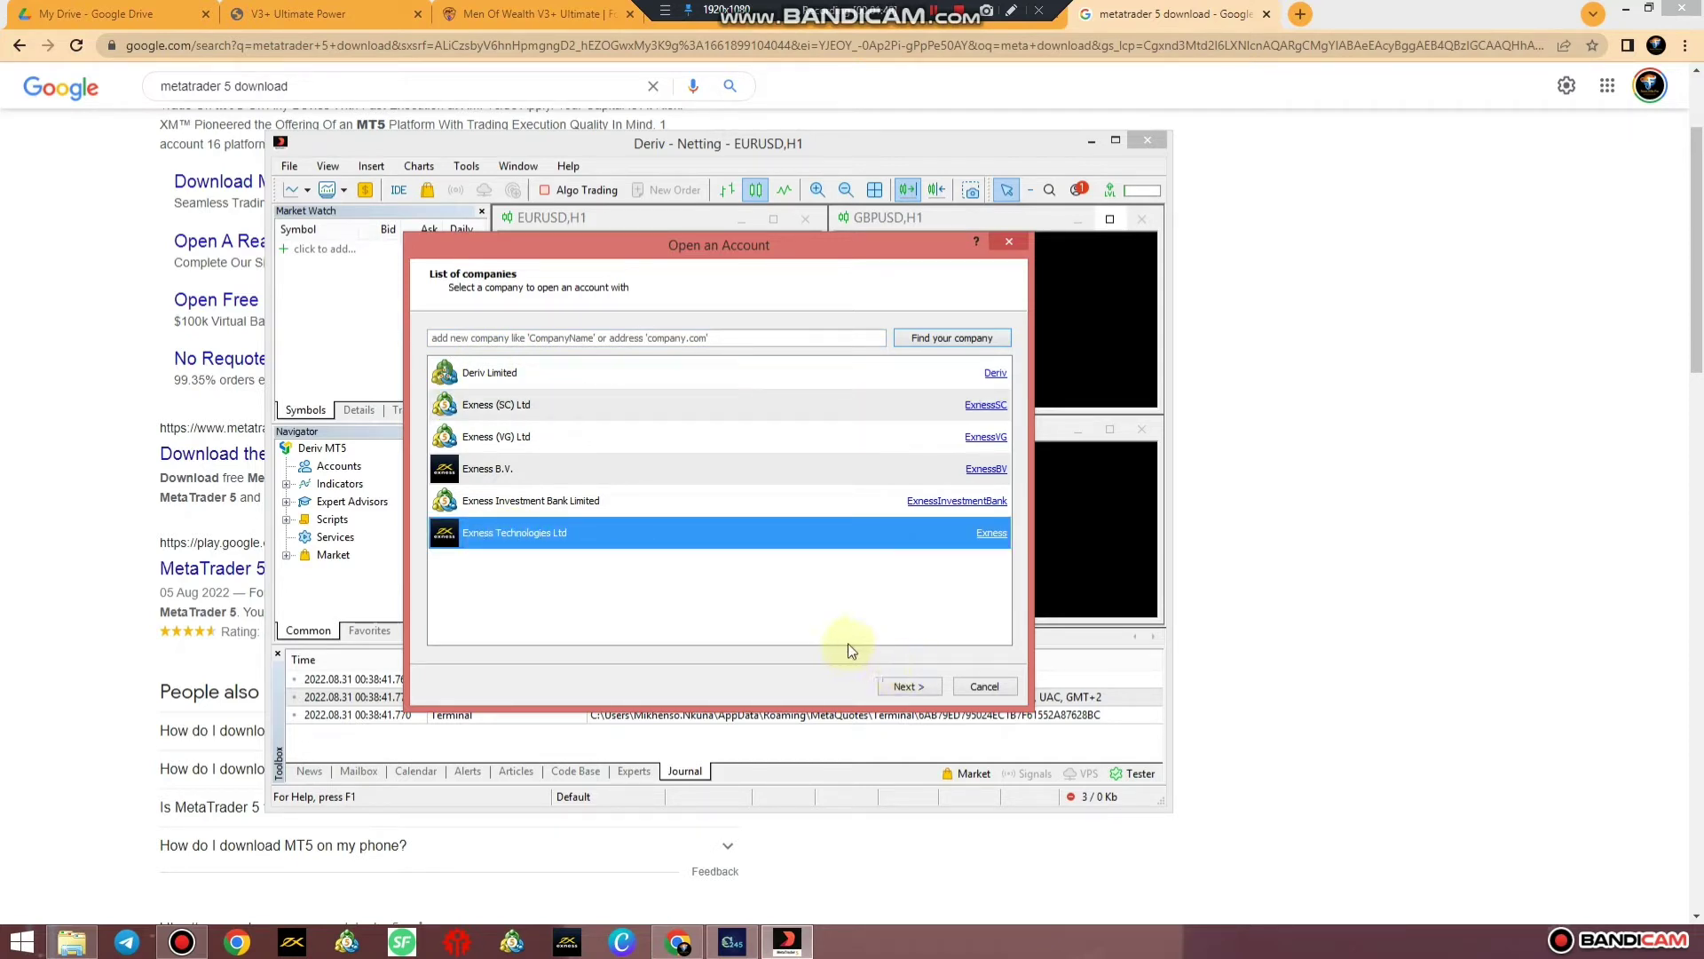
pyautogui.click(918, 682)
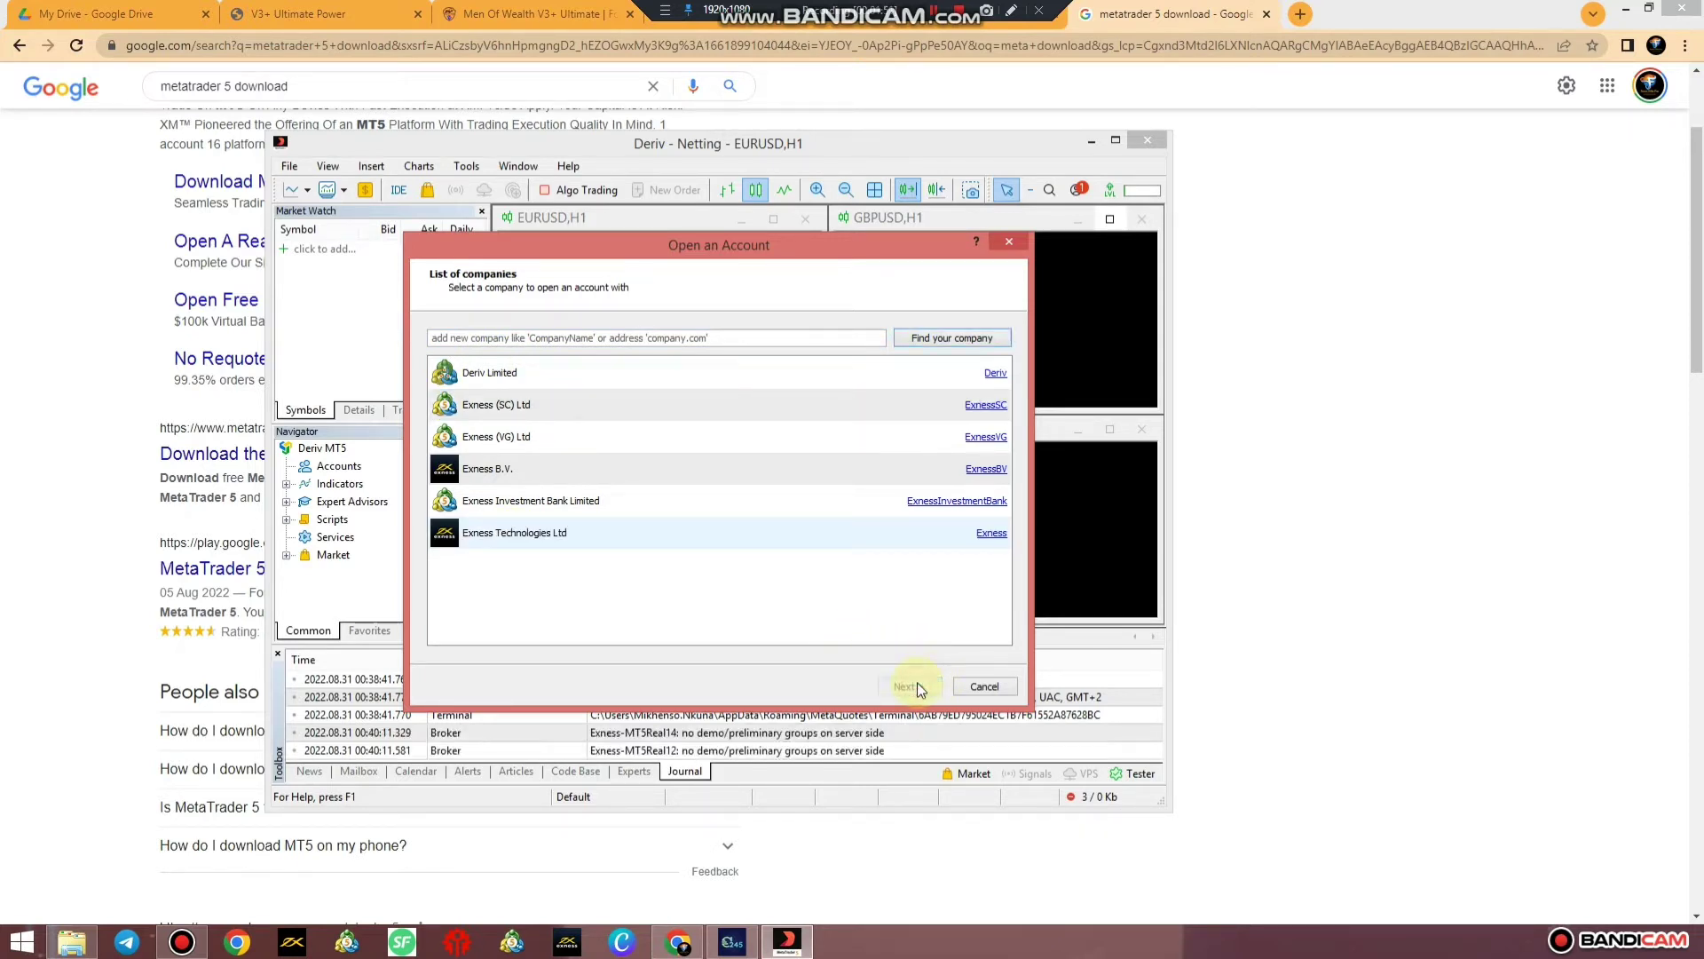
pyautogui.click(453, 530)
# Enter the account login and password, select server Exness-MT5Real9, and finish logging in
pyautogui.click(546, 556)
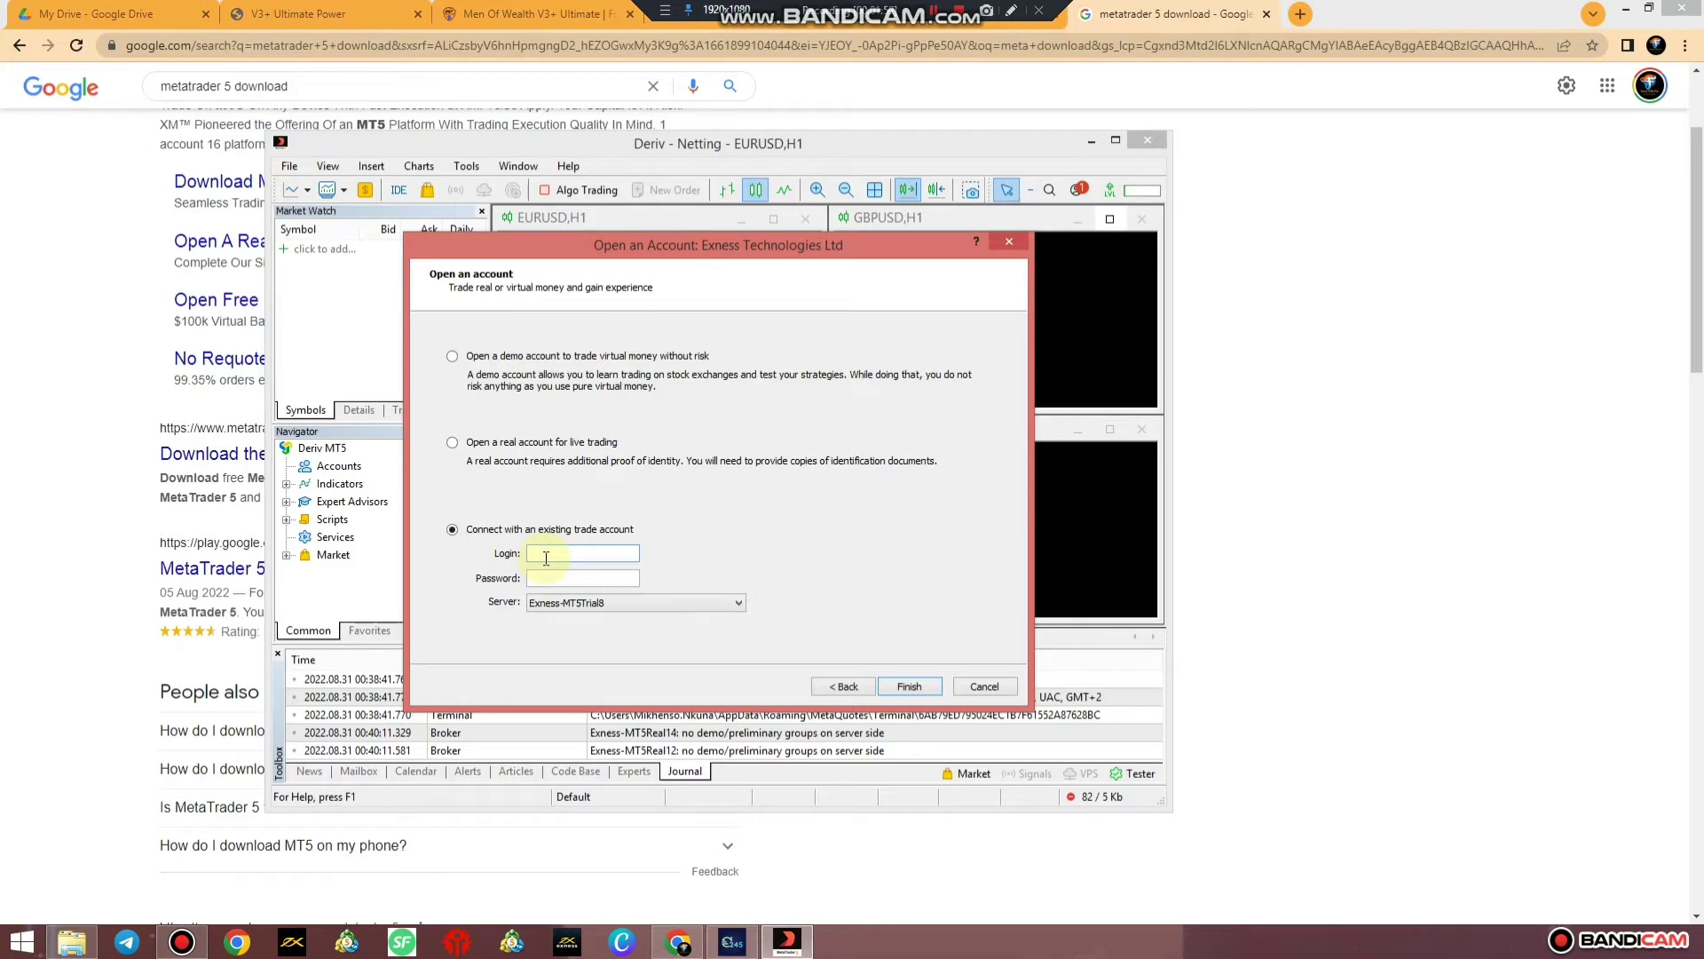
pyautogui.click(552, 579)
pyautogui.write('*********')
pyautogui.click(735, 605)
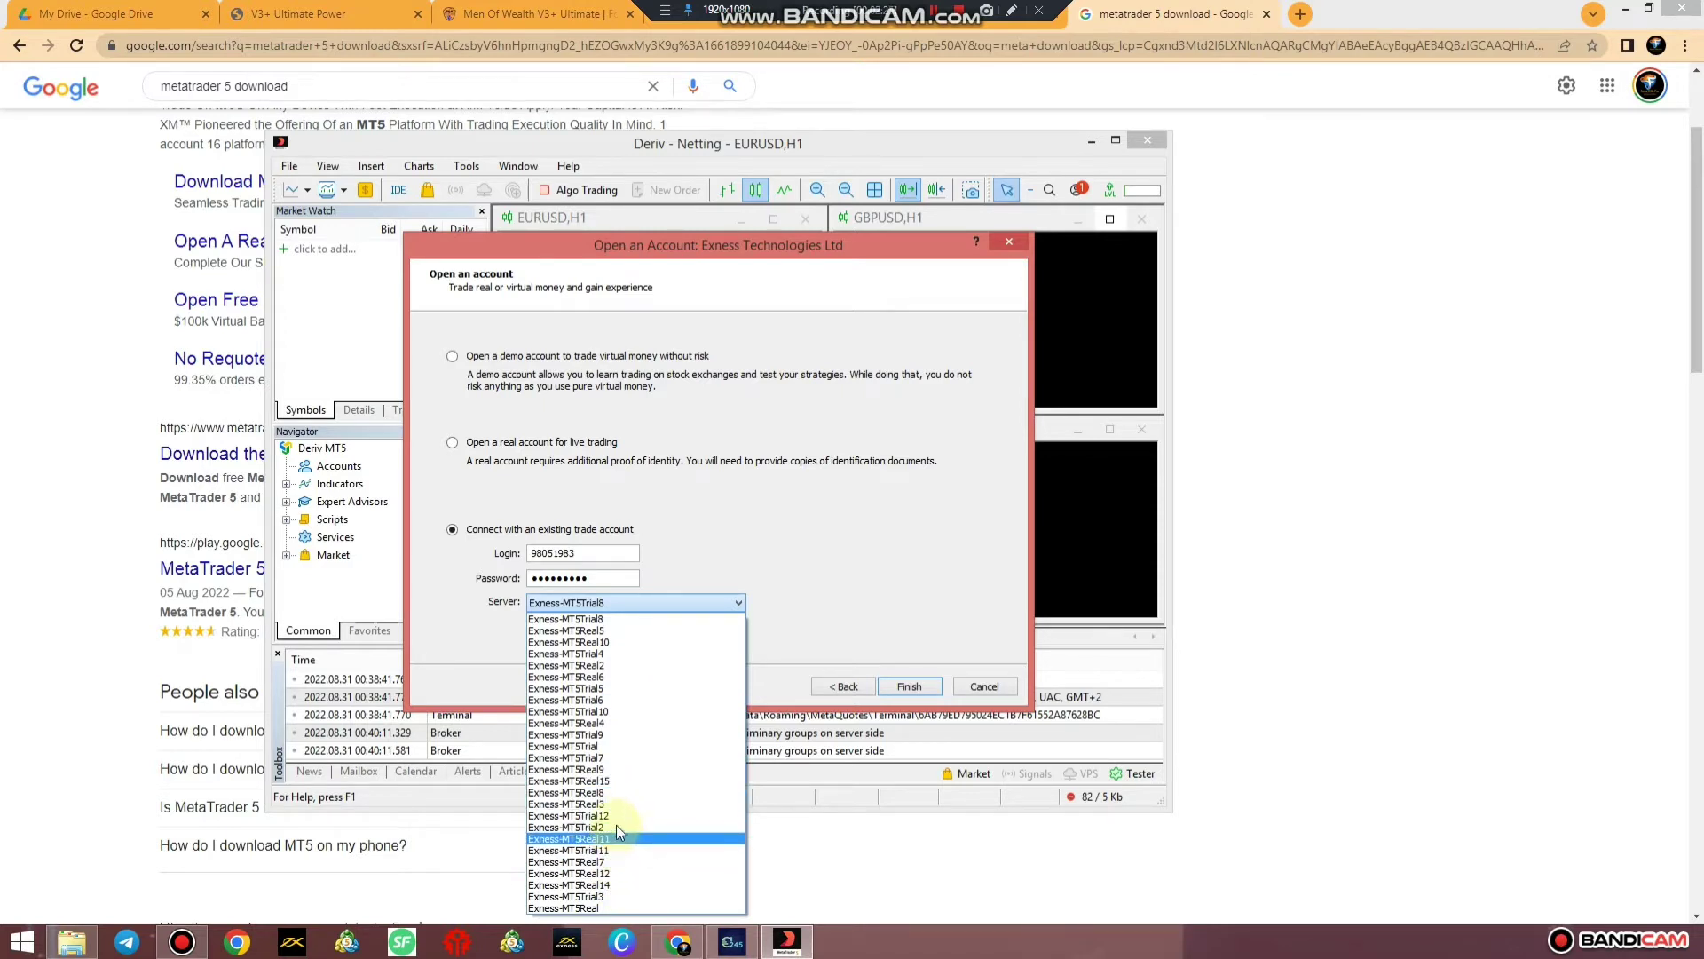
pyautogui.click(610, 769)
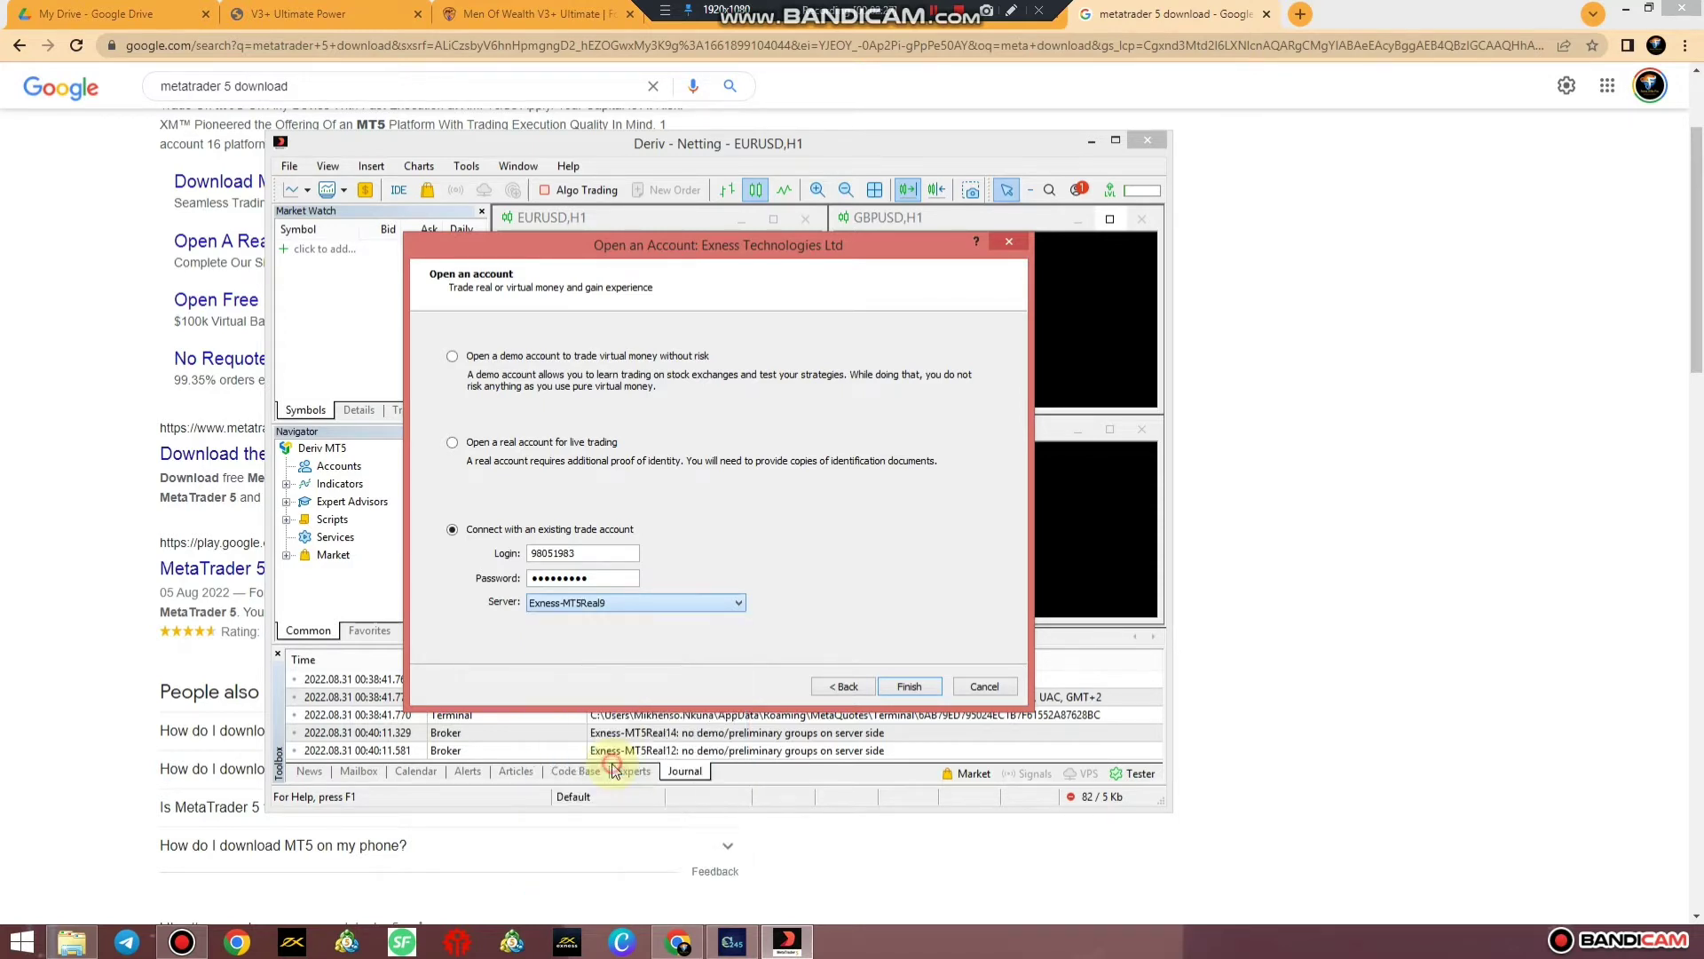
pyautogui.click(911, 685)
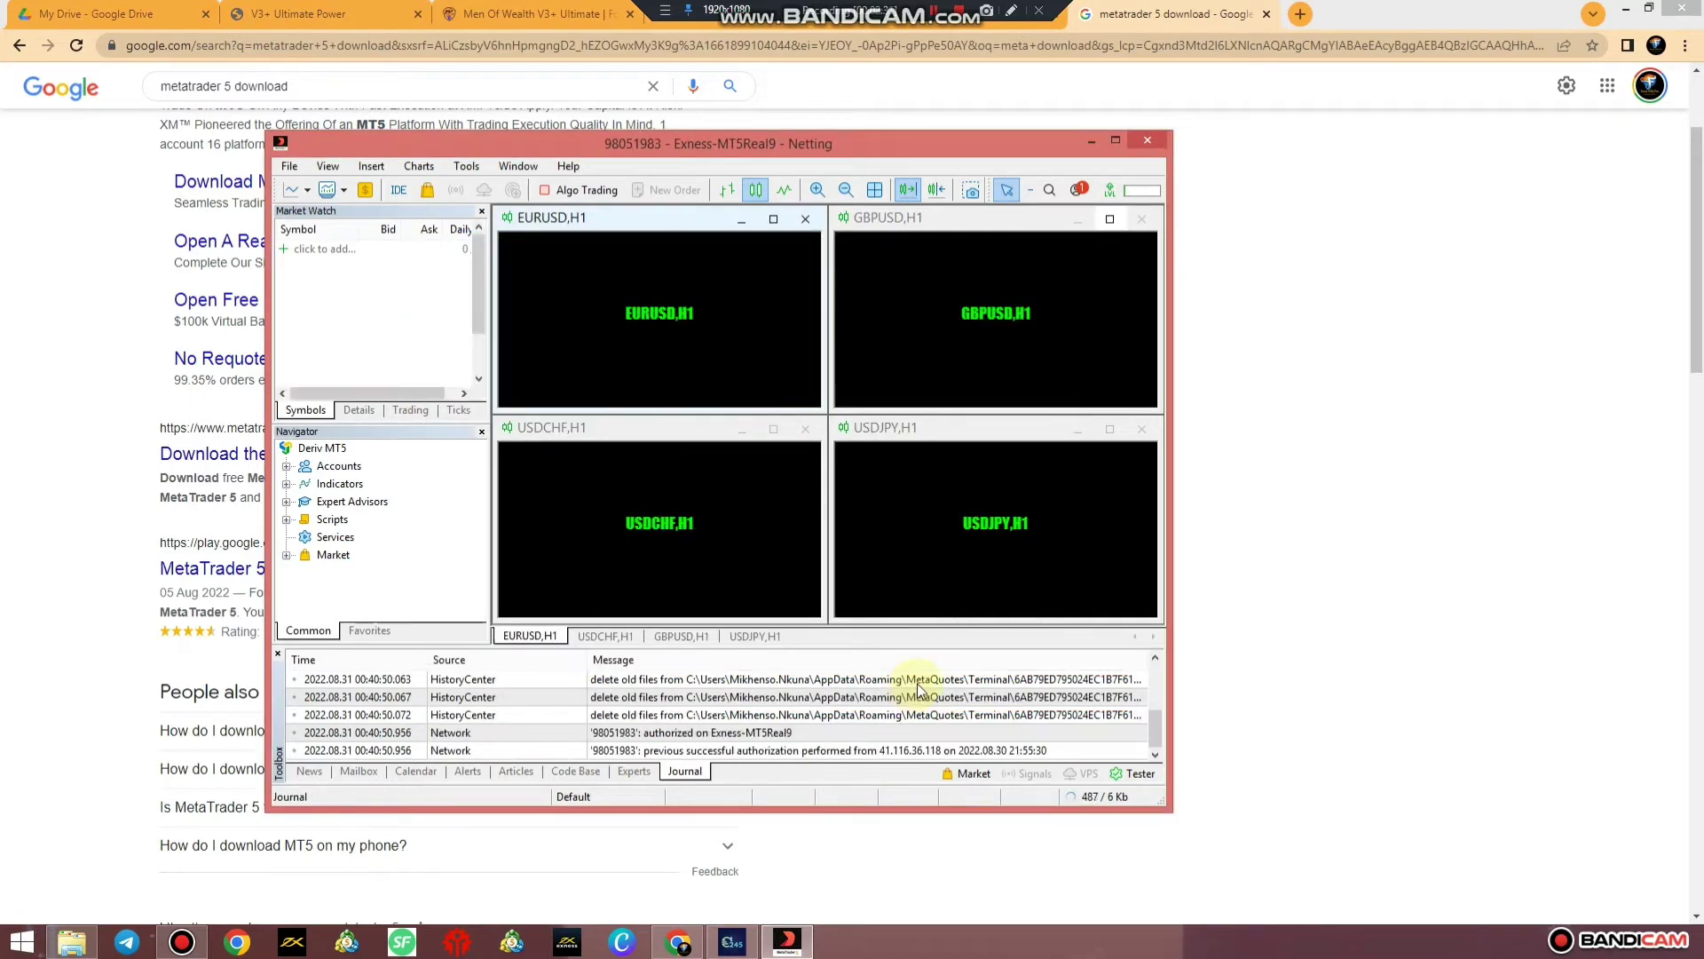
# Maximize the terminal and close the GBPUSD, USDJPY, USDCHF and EURUSD charts
pyautogui.click(1115, 140)
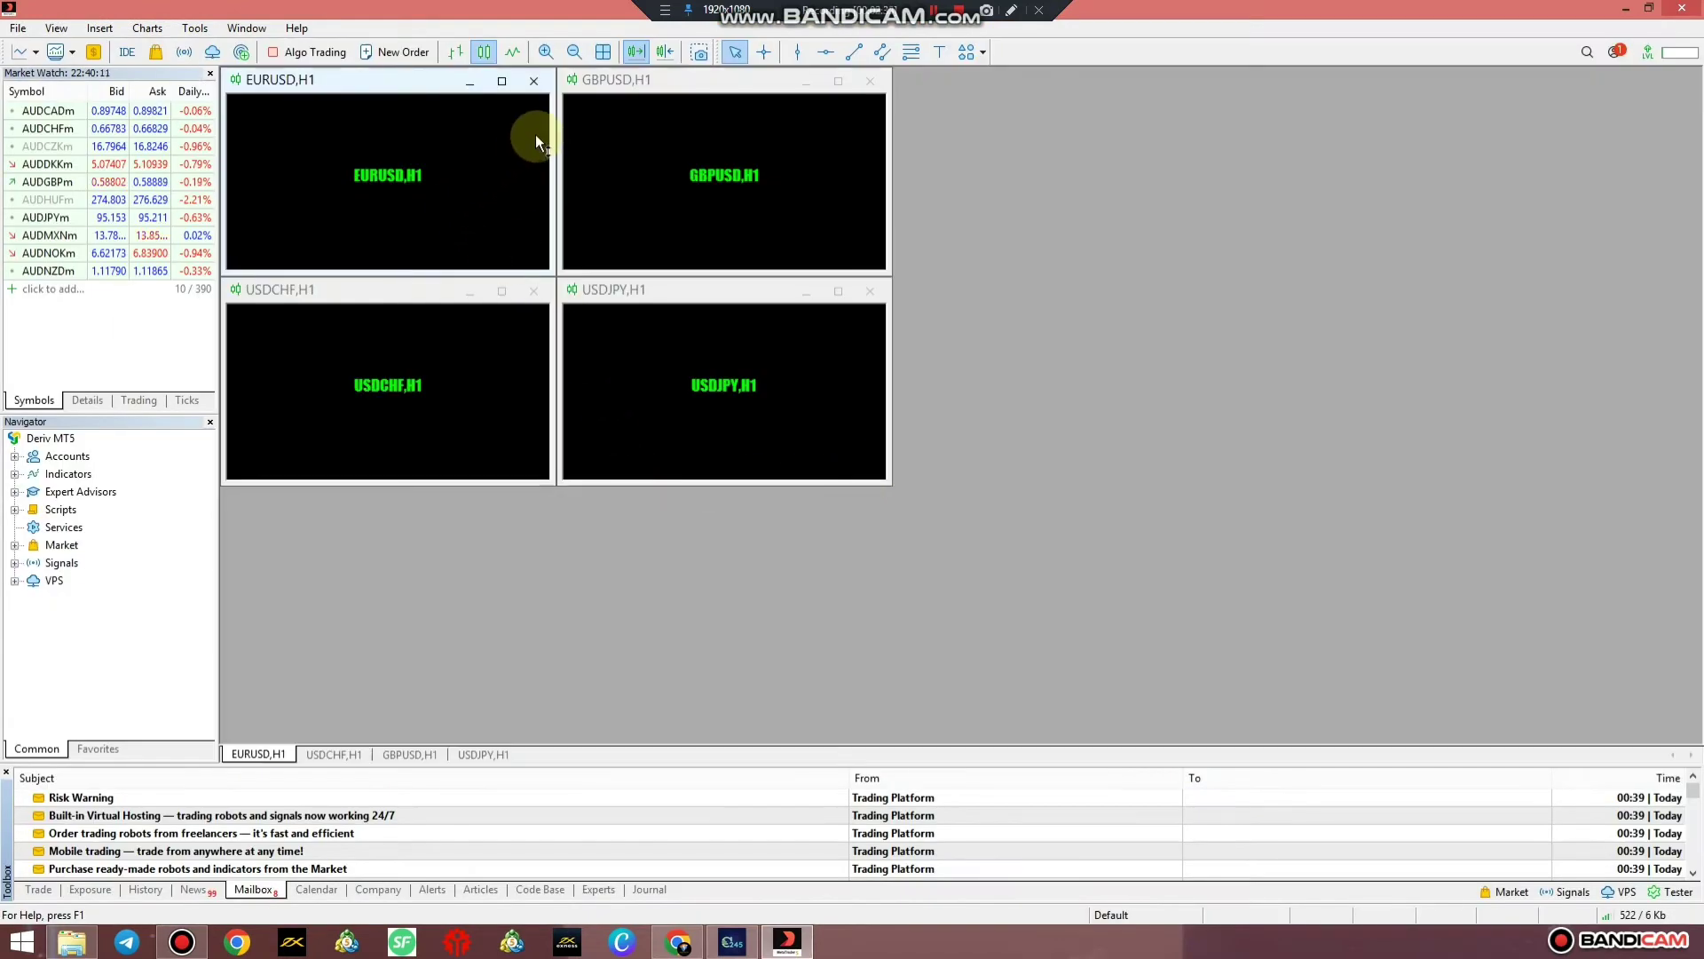
pyautogui.click(869, 82)
pyautogui.click(869, 291)
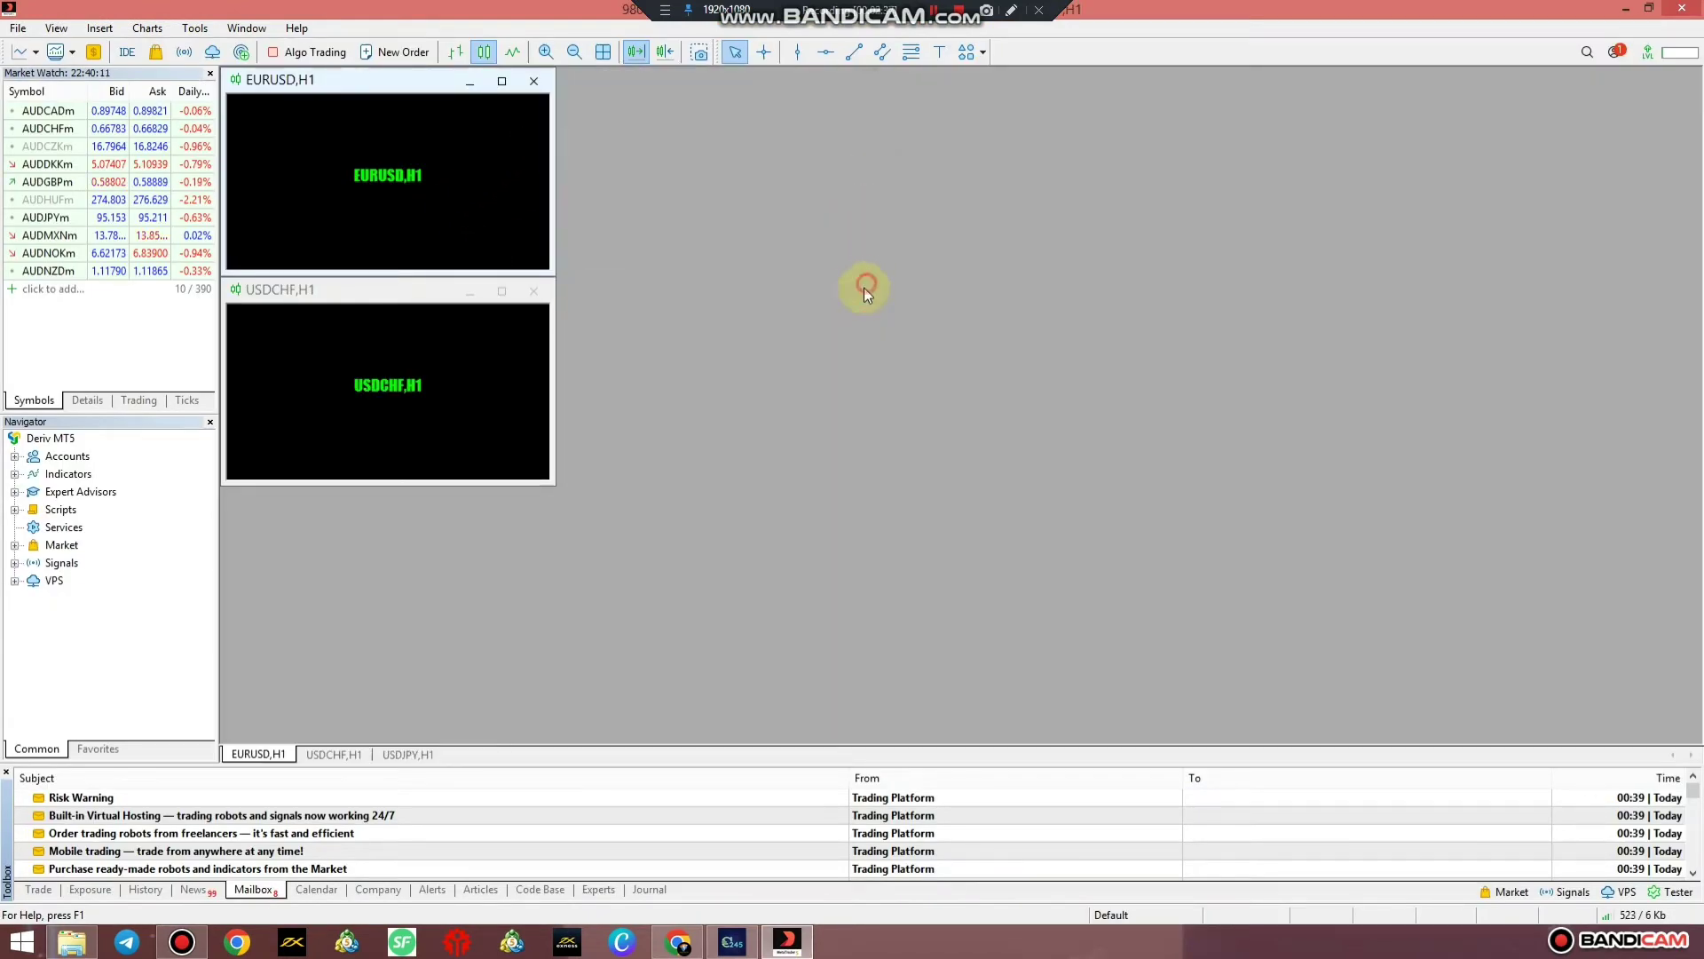
pyautogui.click(534, 291)
pyautogui.click(534, 81)
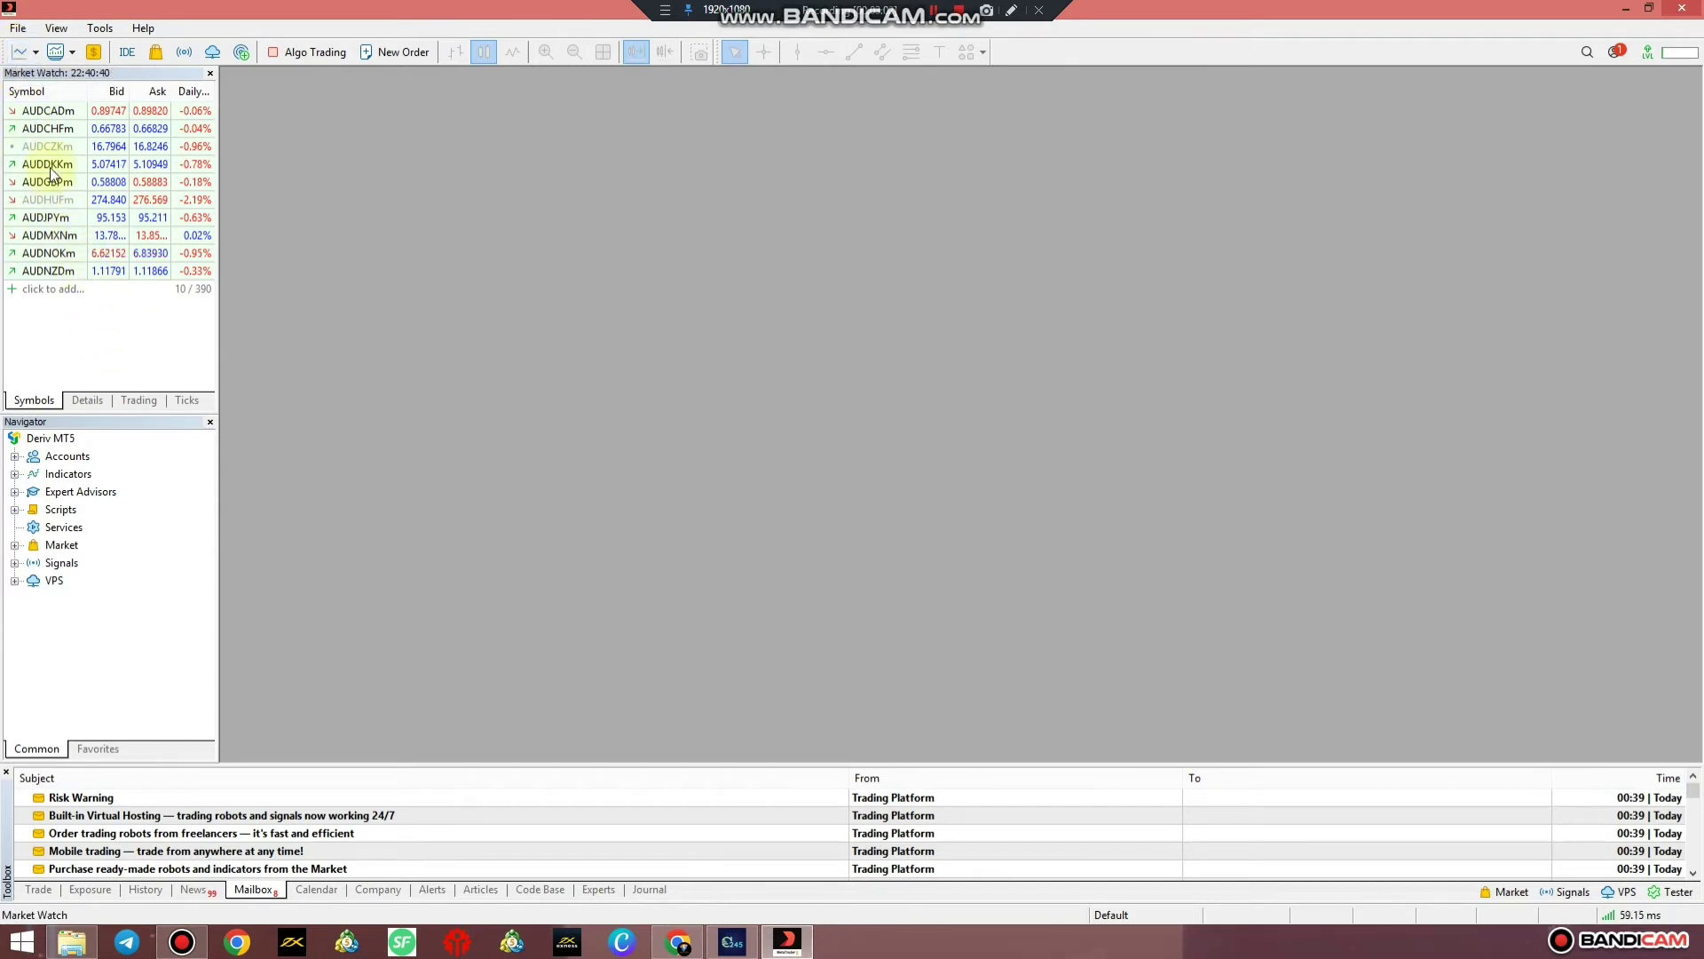
# Dismiss the stray order window, open an AUDCADm chart window from Market Watch, and maximize it
pyautogui.doubleClick(57, 112)
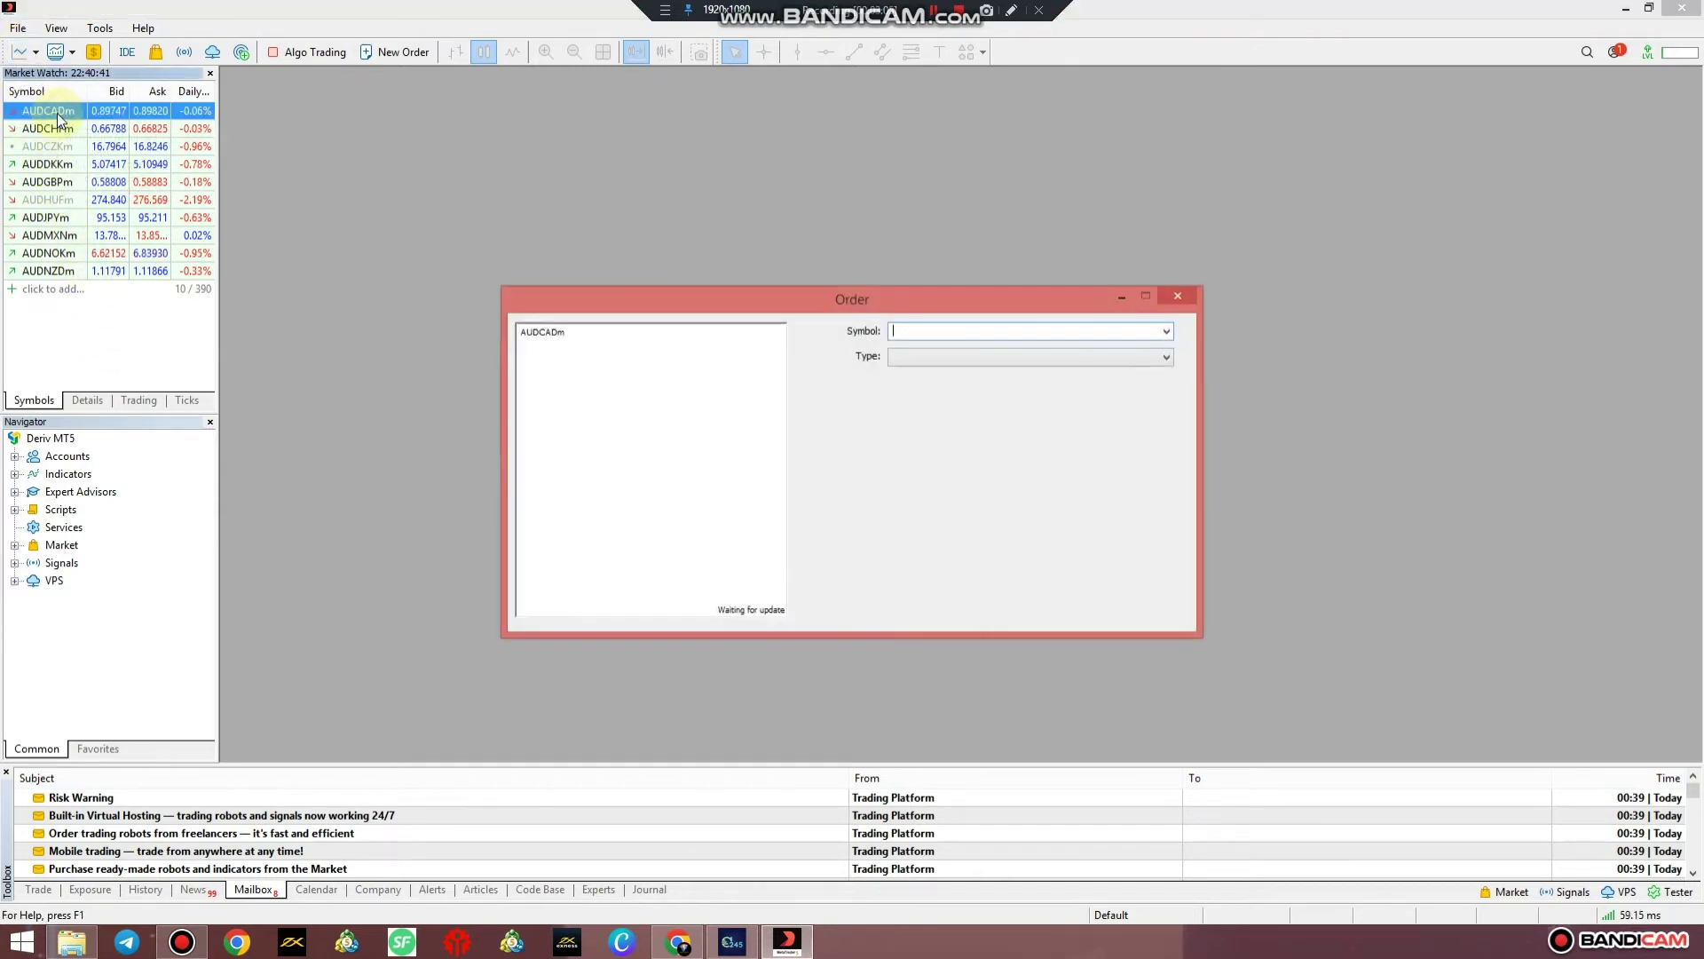
pyautogui.click(1179, 297)
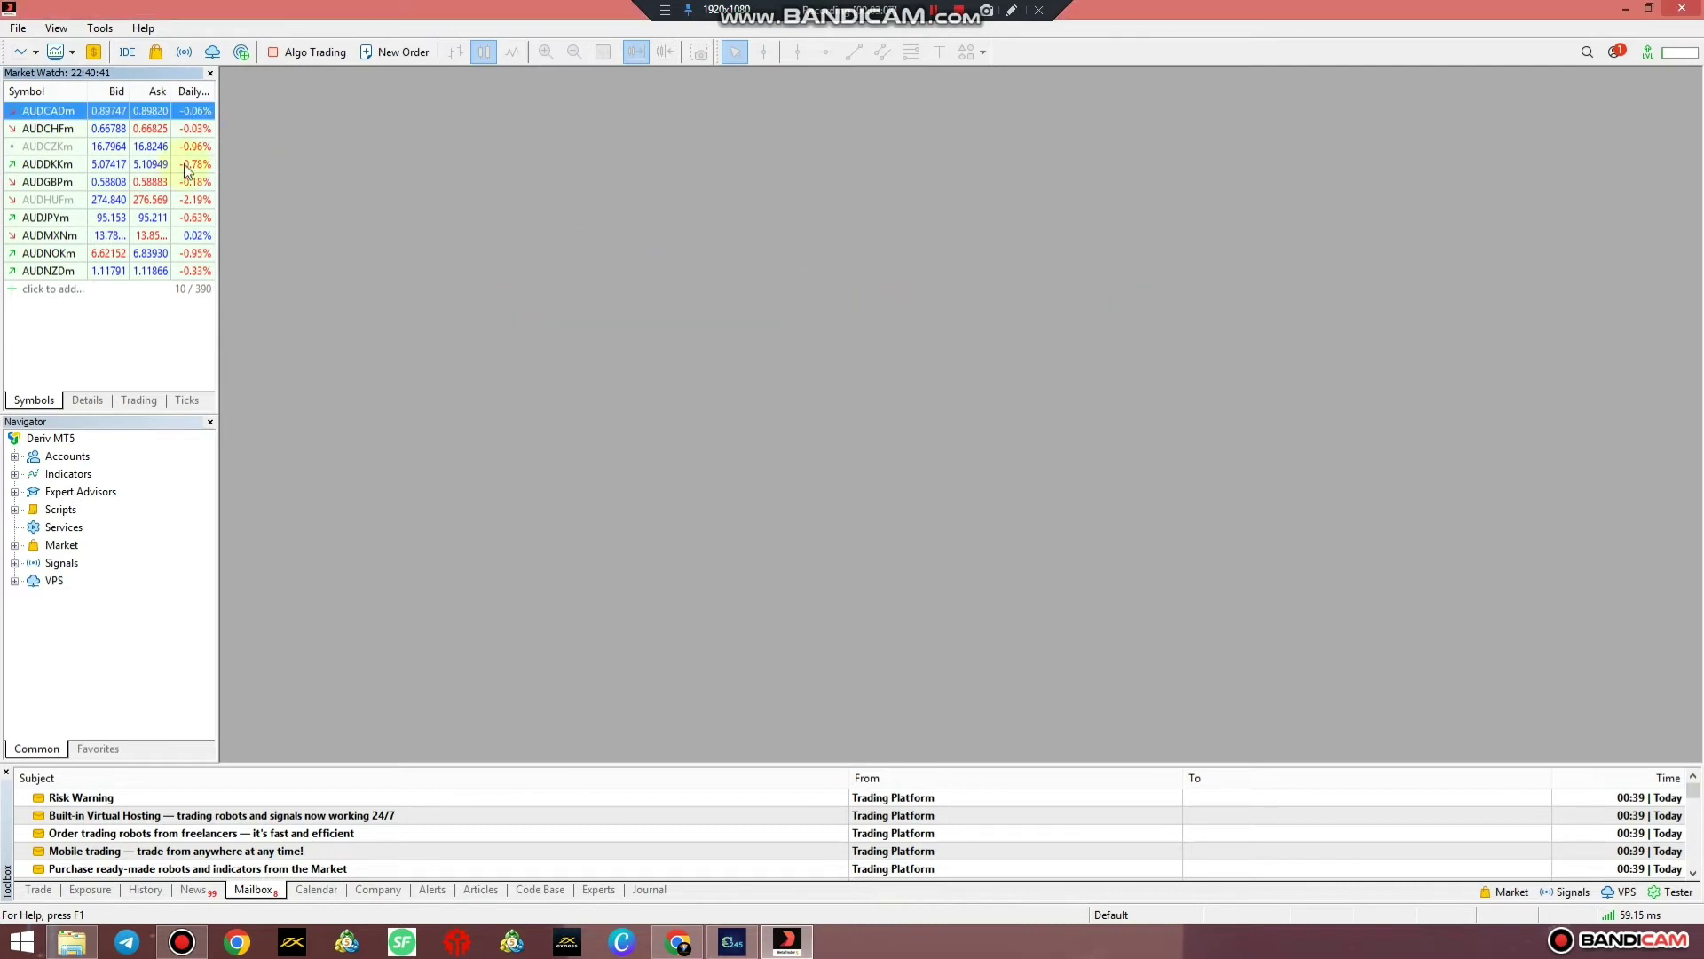
pyautogui.rightClick(71, 112)
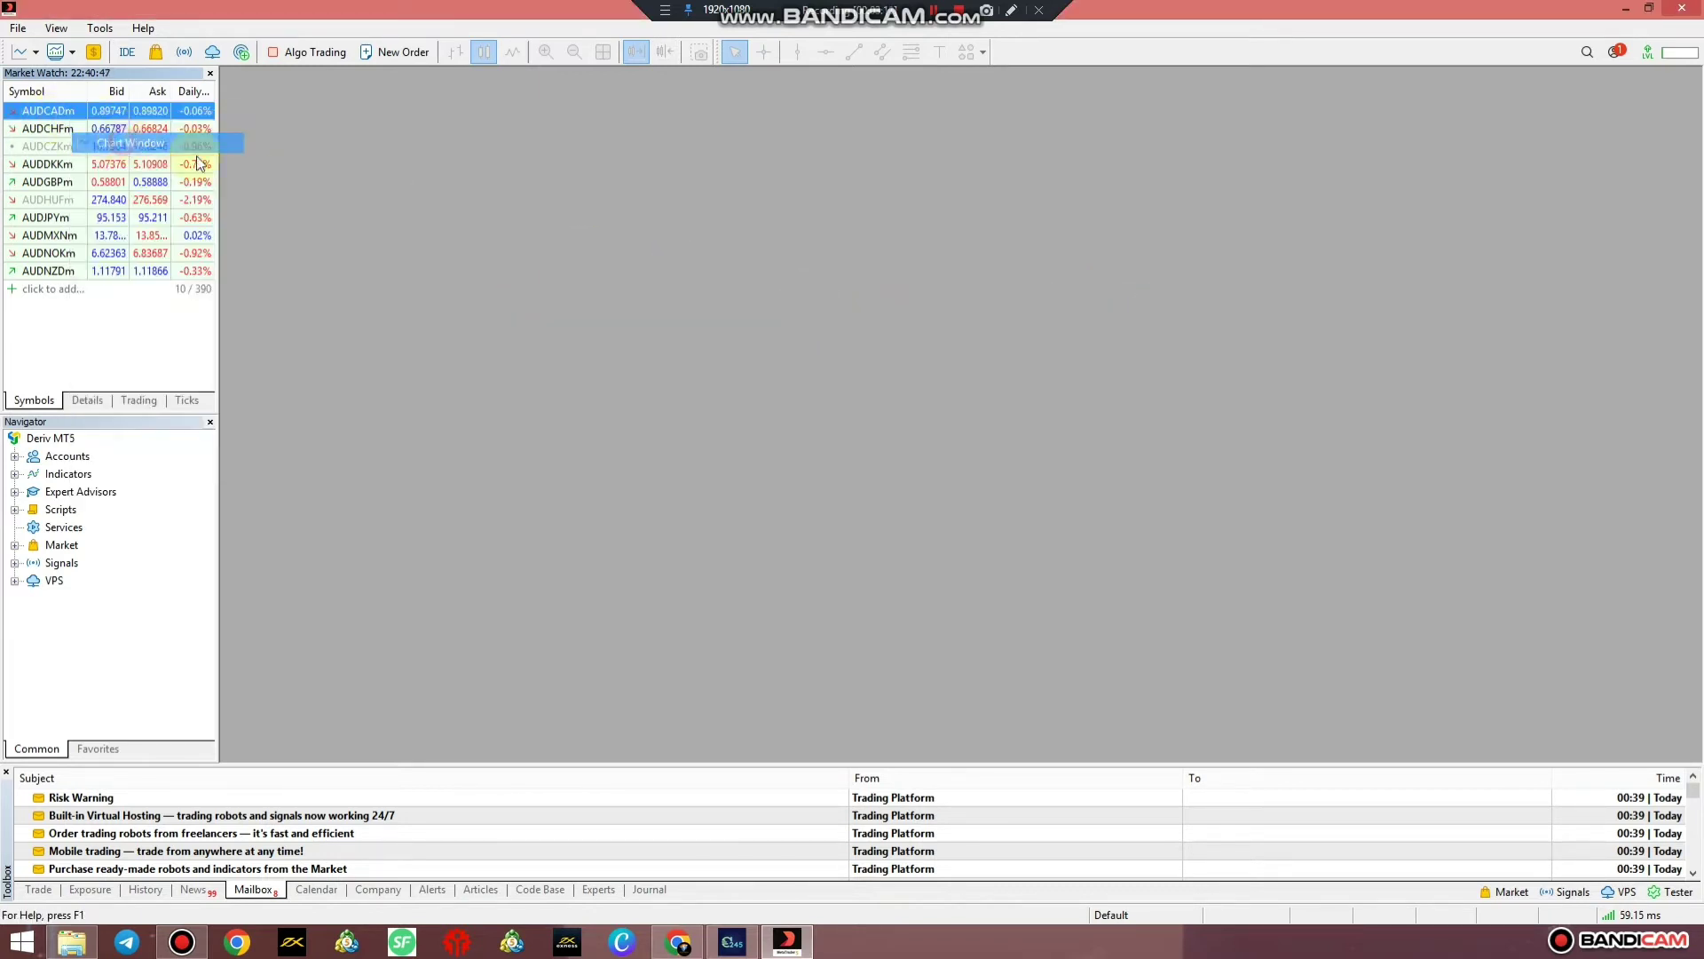
pyautogui.click(118, 142)
pyautogui.click(1509, 173)
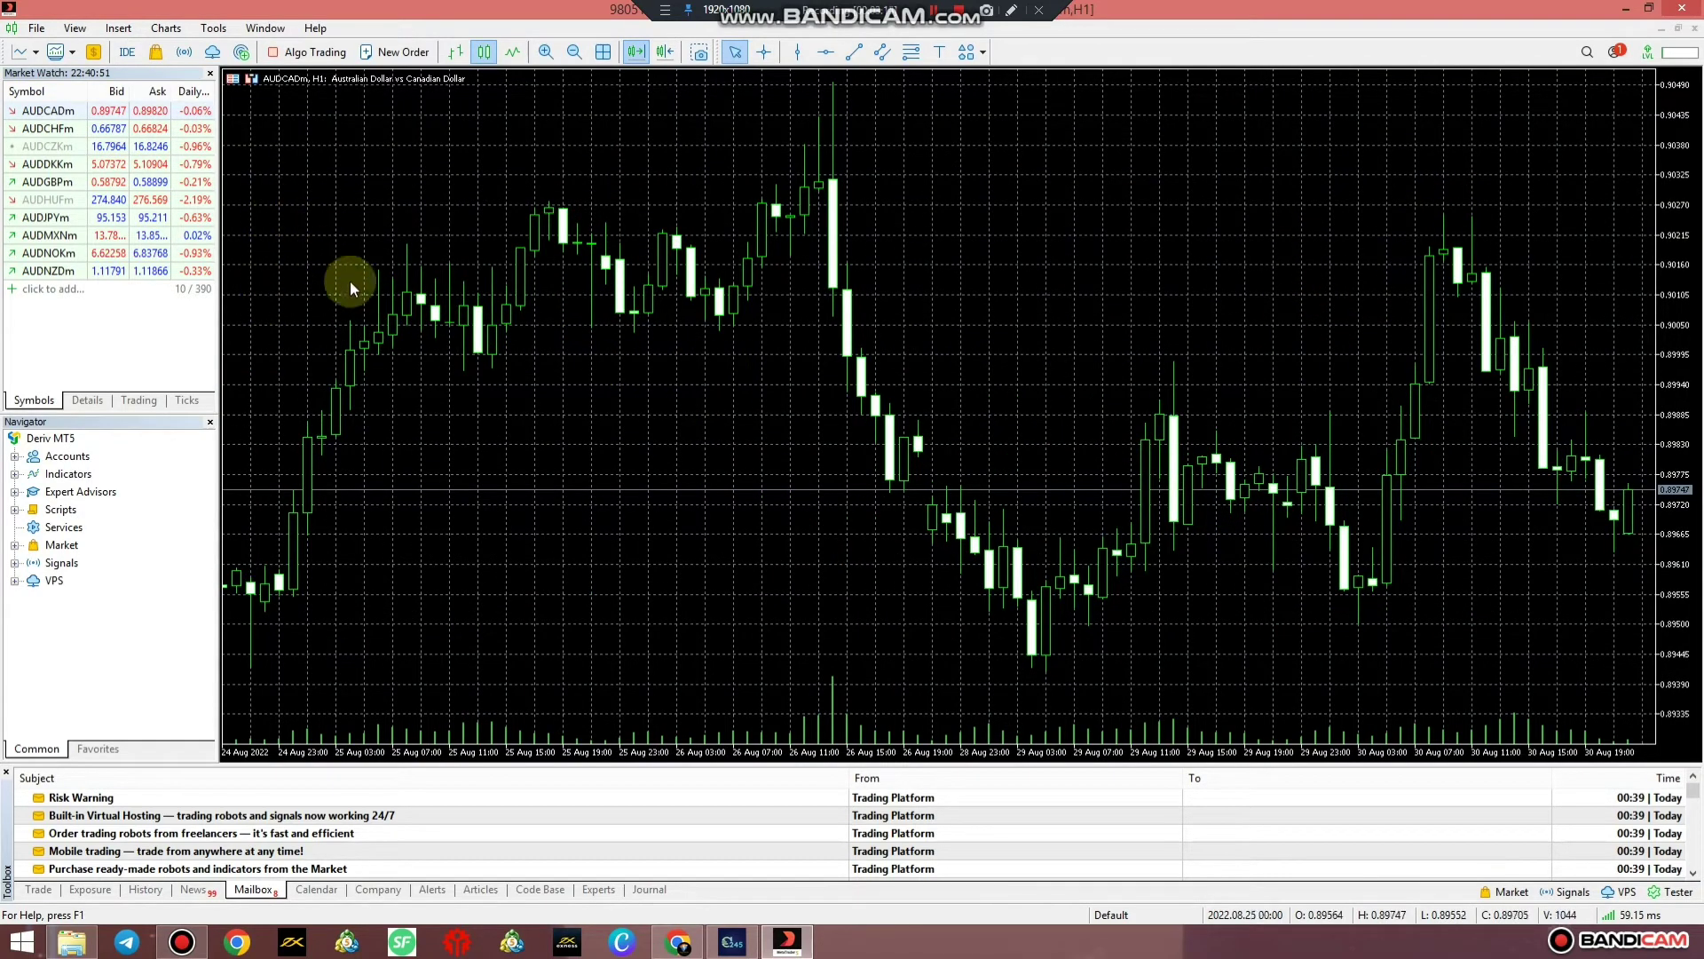
# Show the one-click trading panel and turn off grid lines on the AUDCADm chart
pyautogui.click(248, 78)
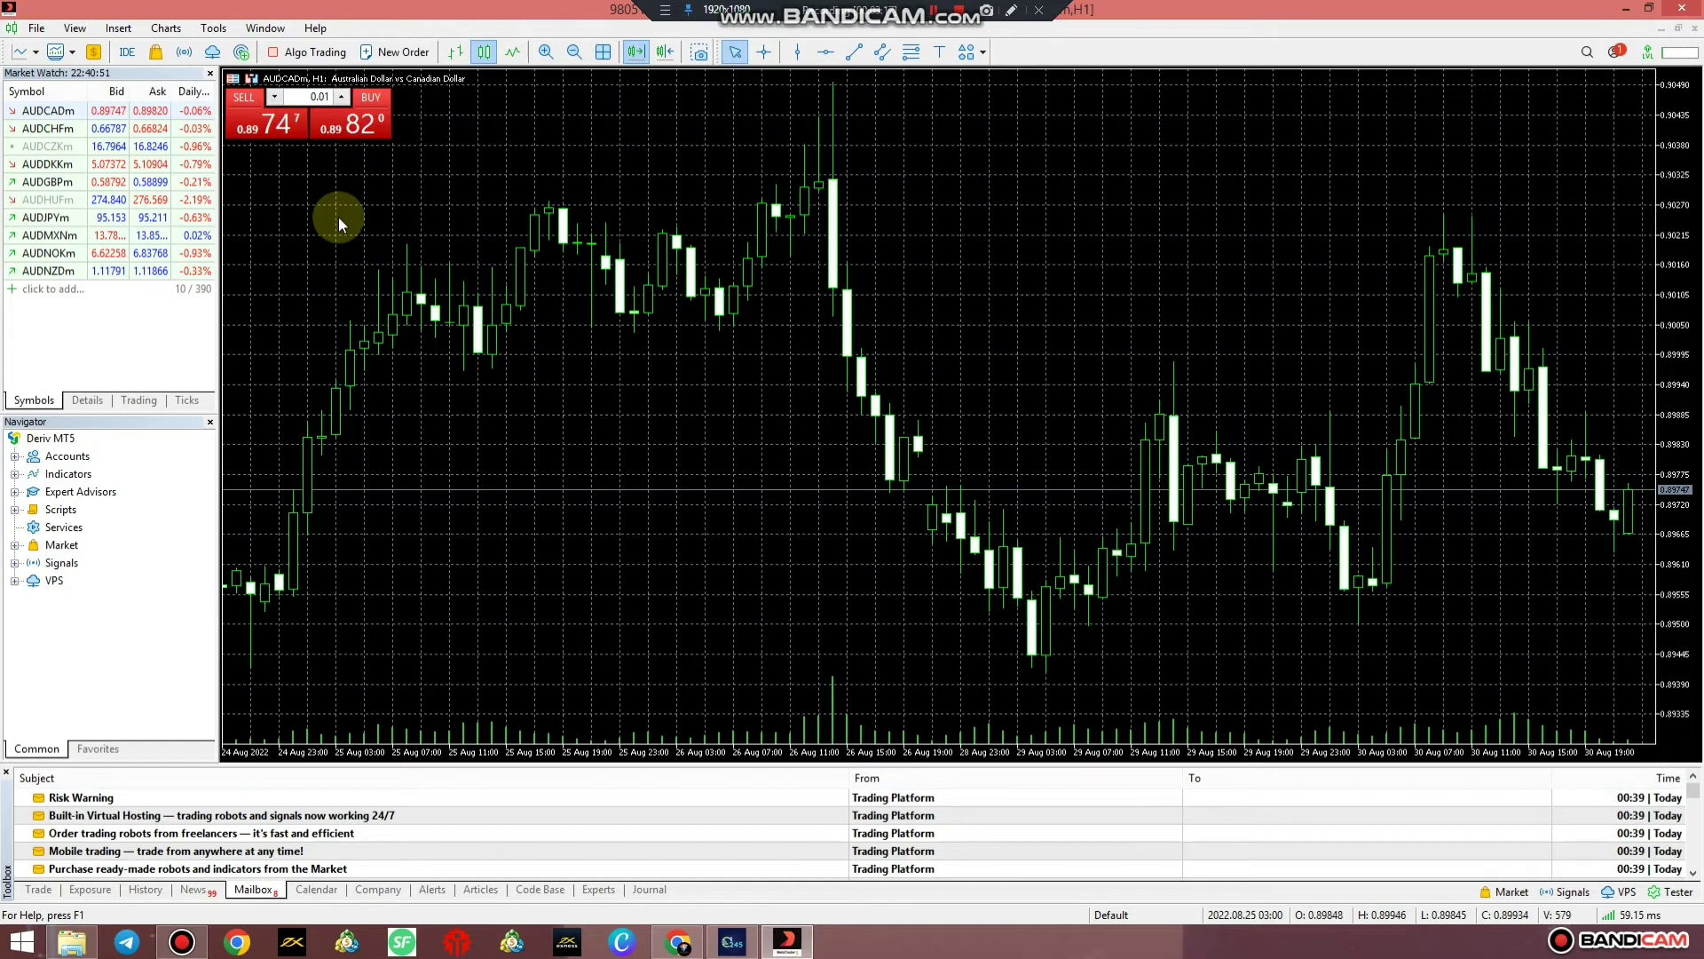
pyautogui.rightClick(704, 164)
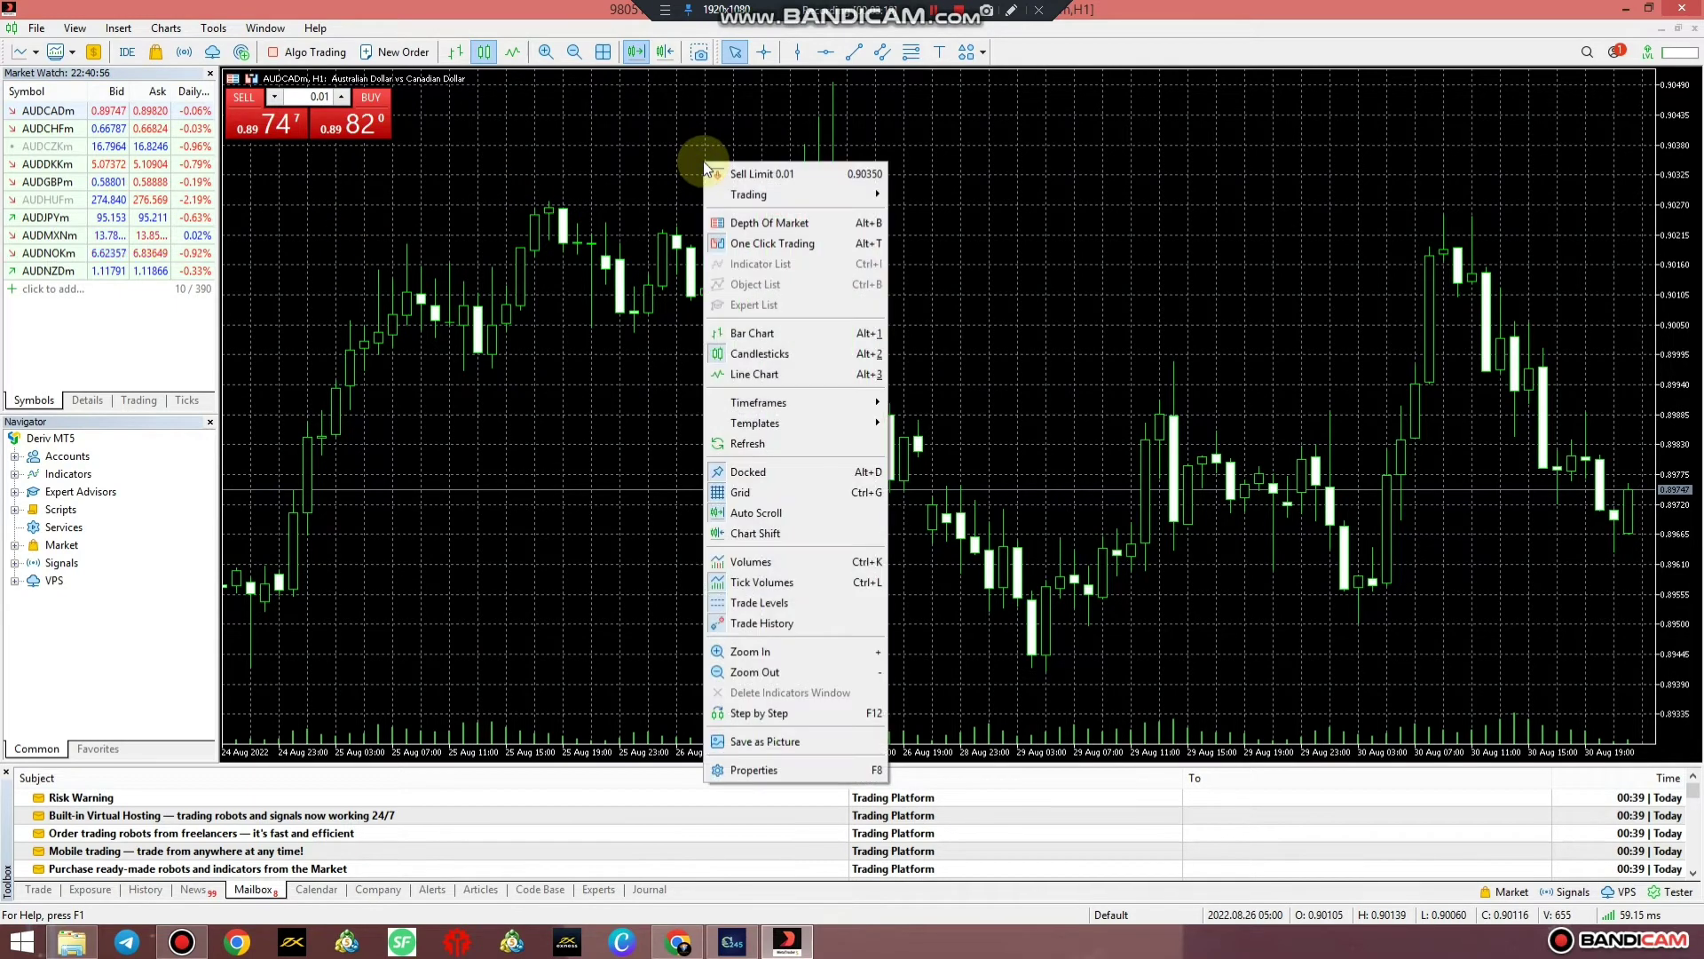
pyautogui.rightClick(579, 140)
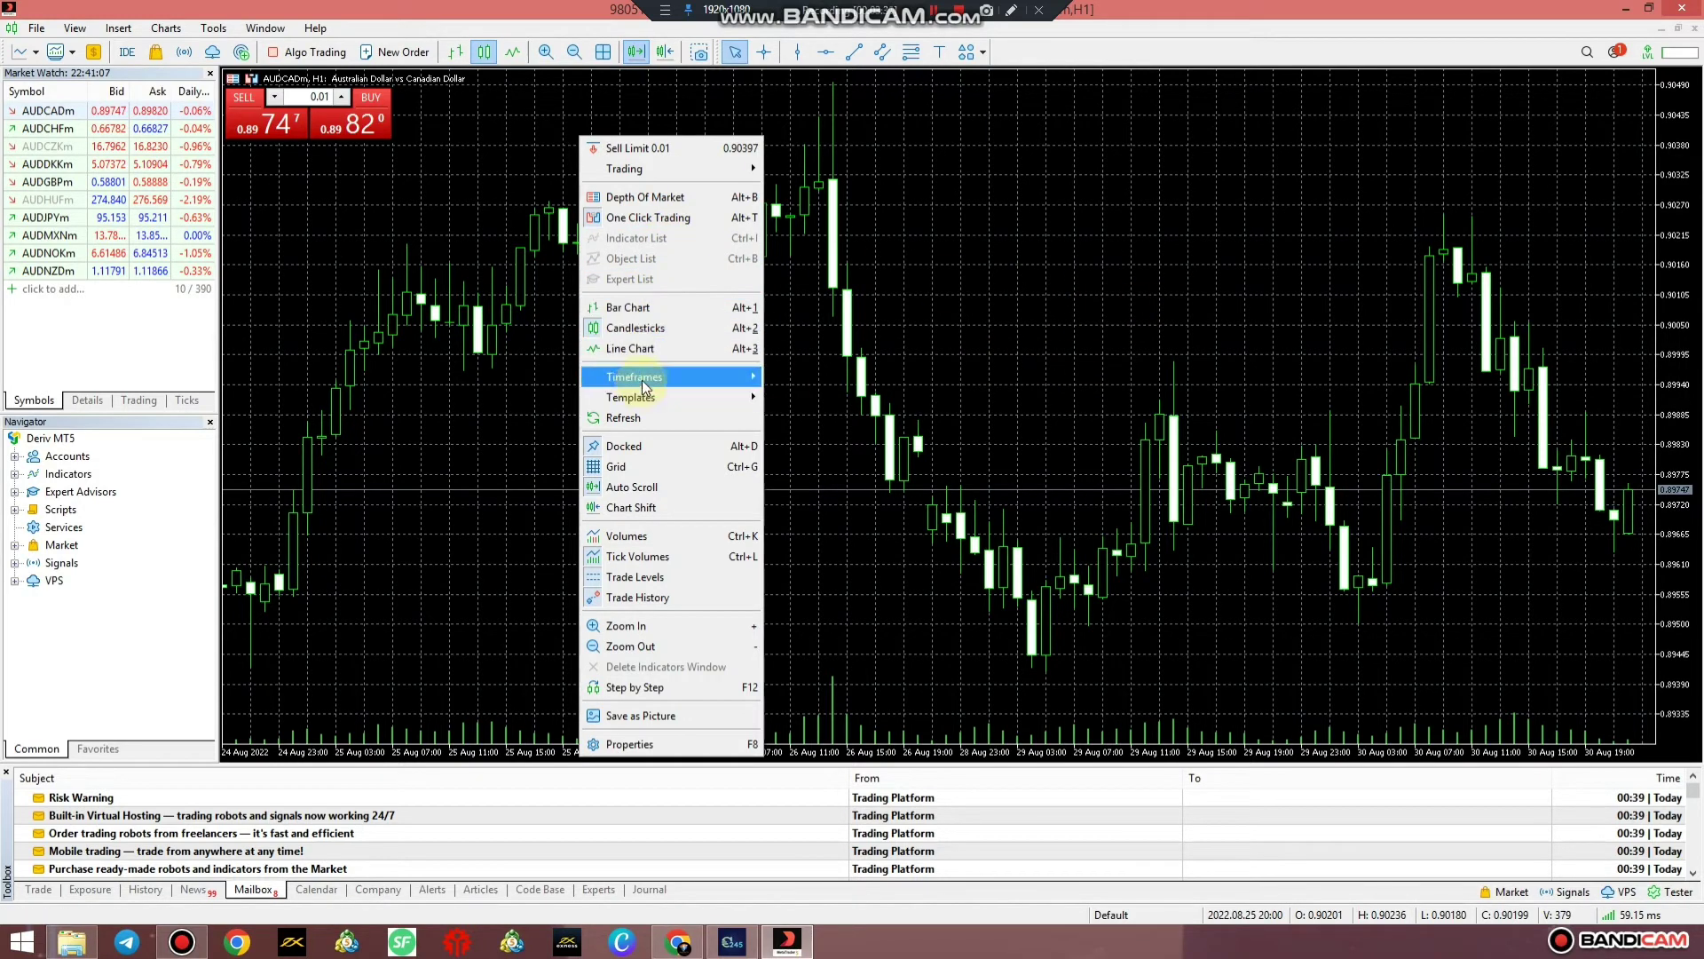
pyautogui.moveTo(643, 398)
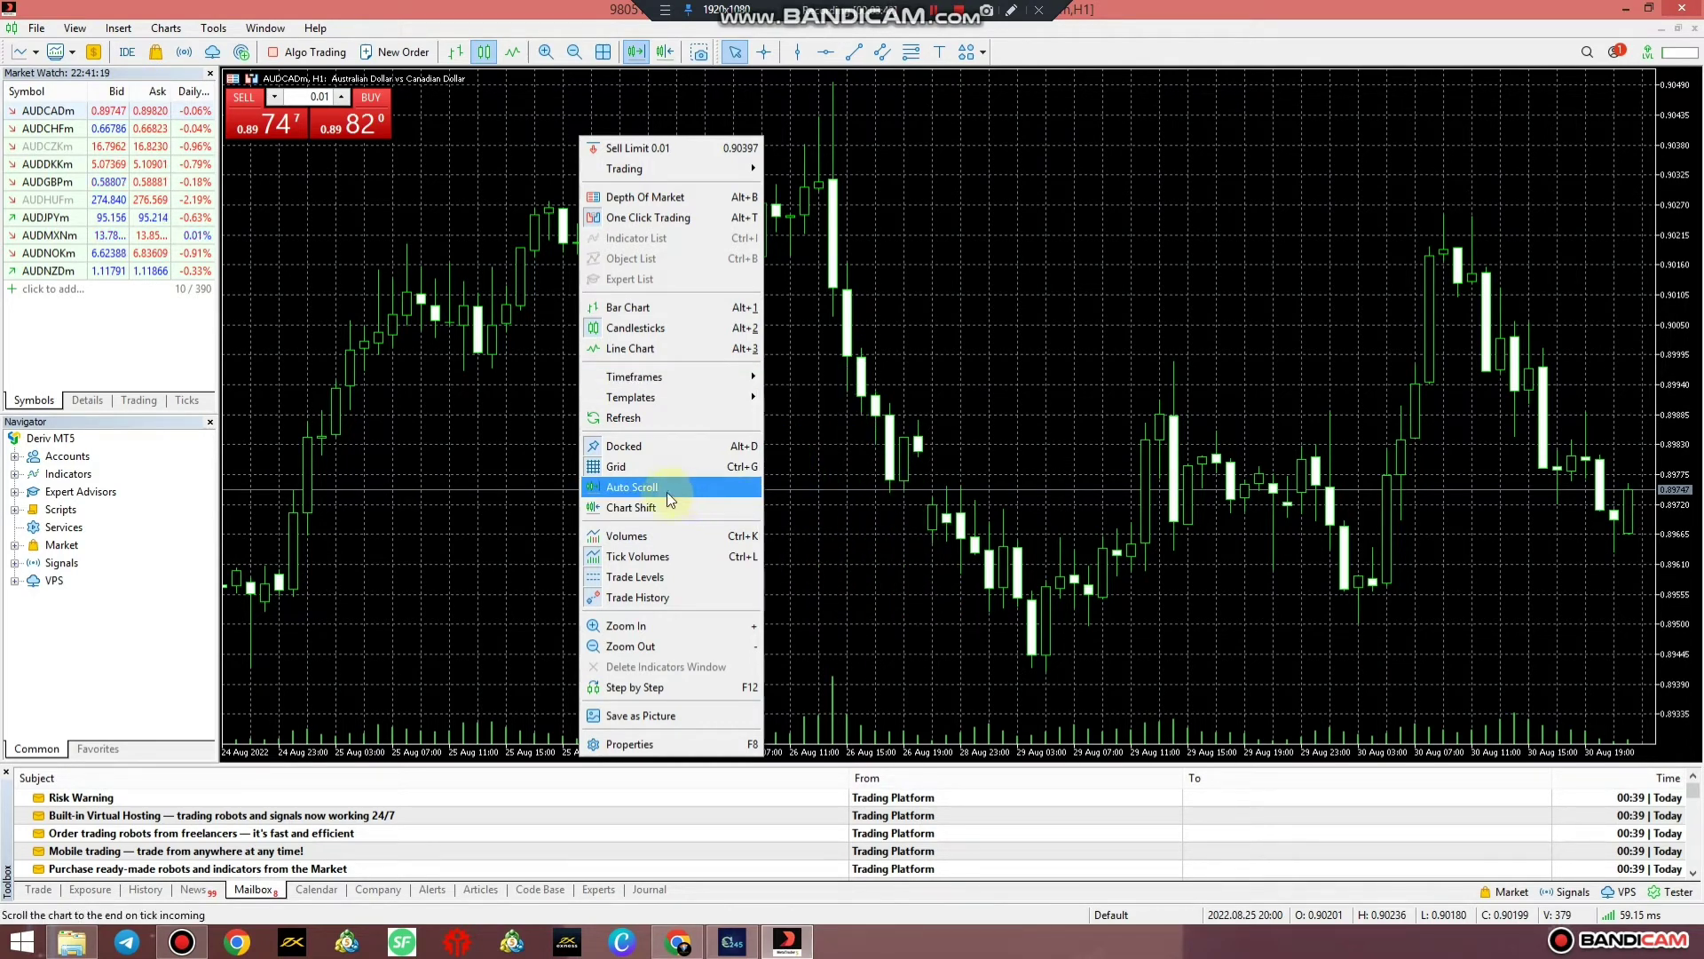
pyautogui.click(630, 468)
pyautogui.rightClick(688, 406)
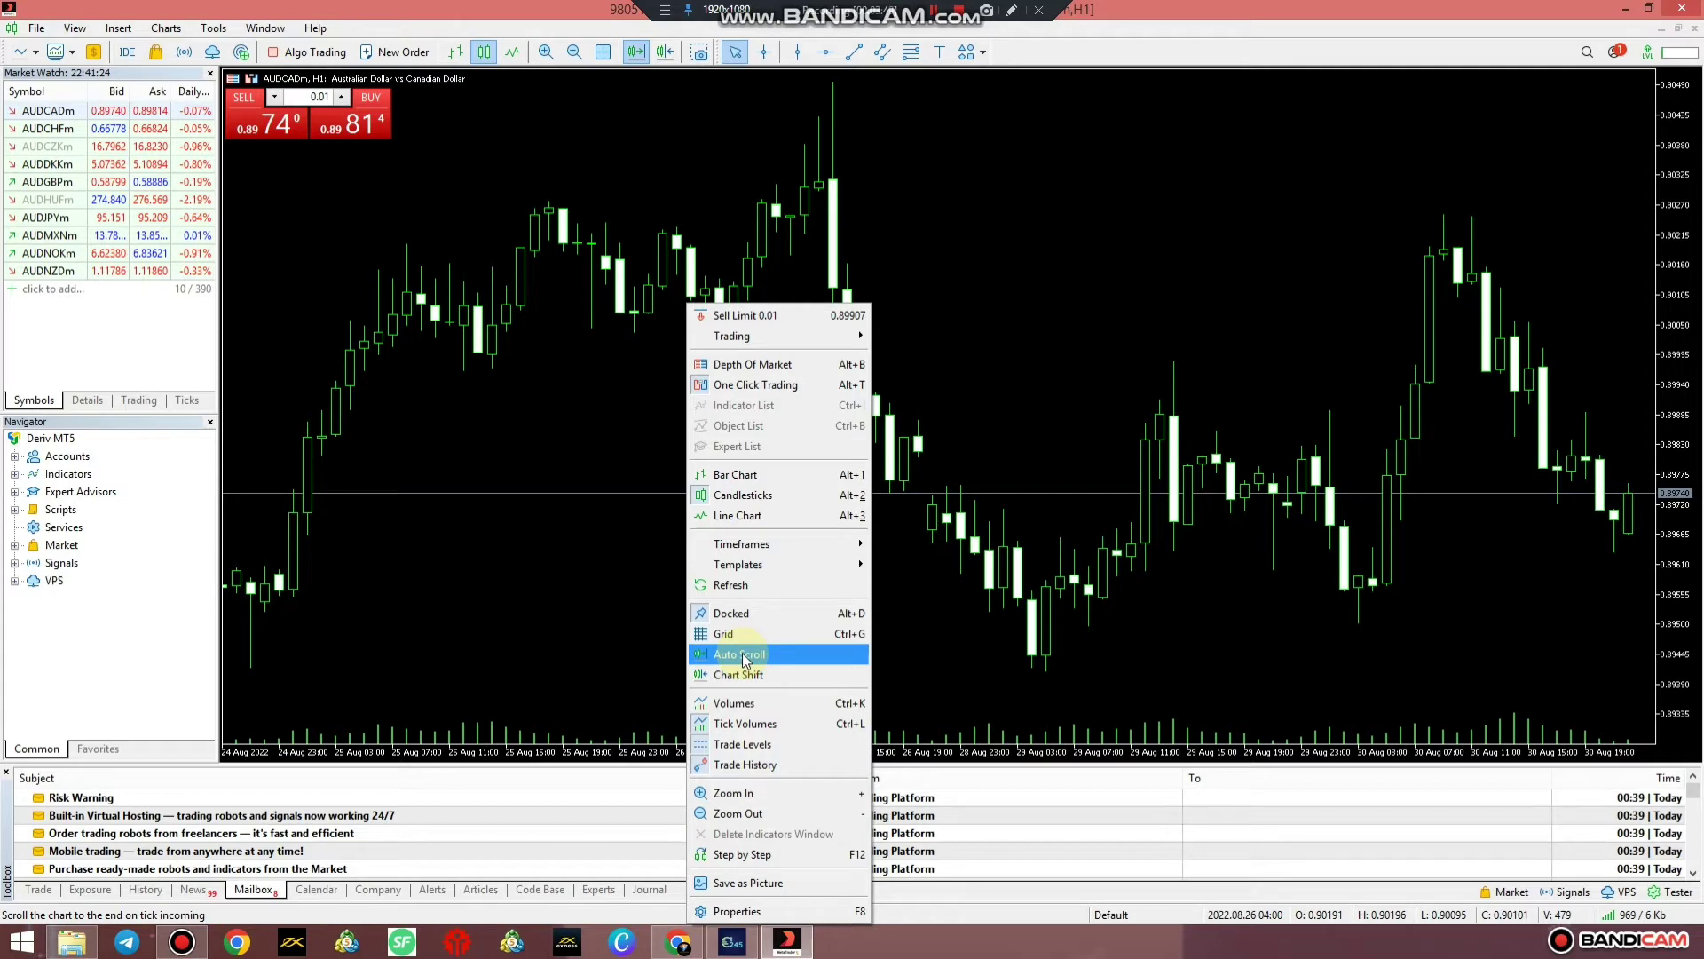
# Enable Chart Shift so the AUDCADm chart leaves space at its right edge, then open View
pyautogui.click(746, 676)
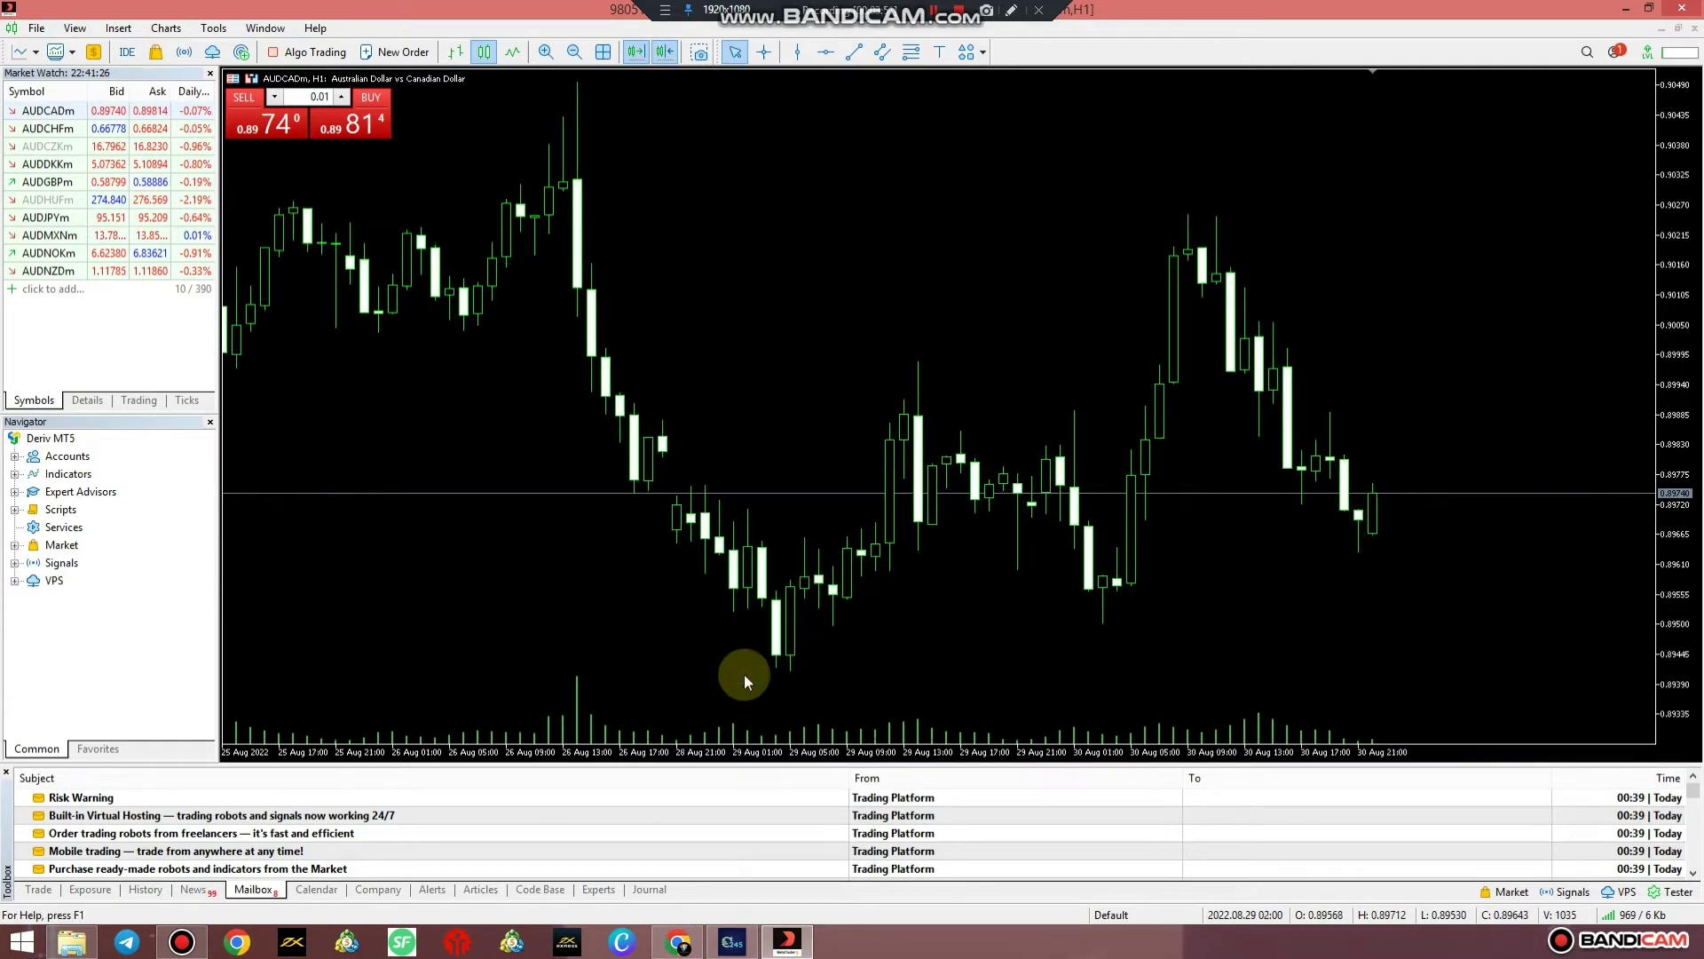
pyautogui.rightClick(867, 333)
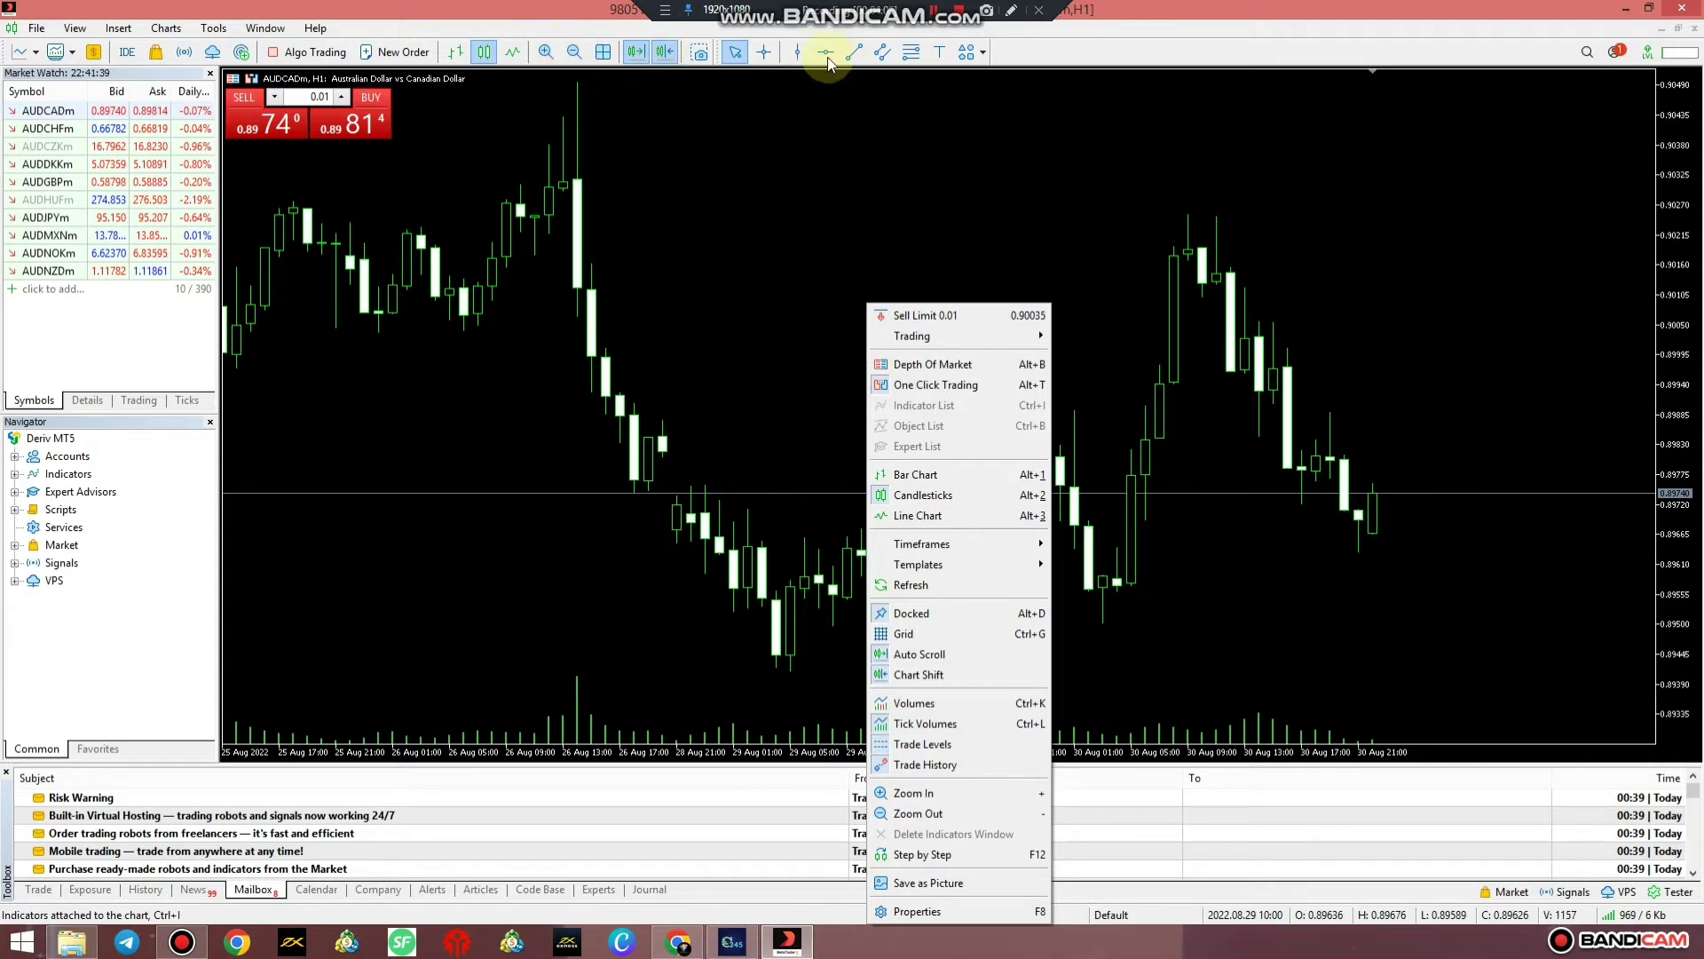
pyautogui.click(648, 218)
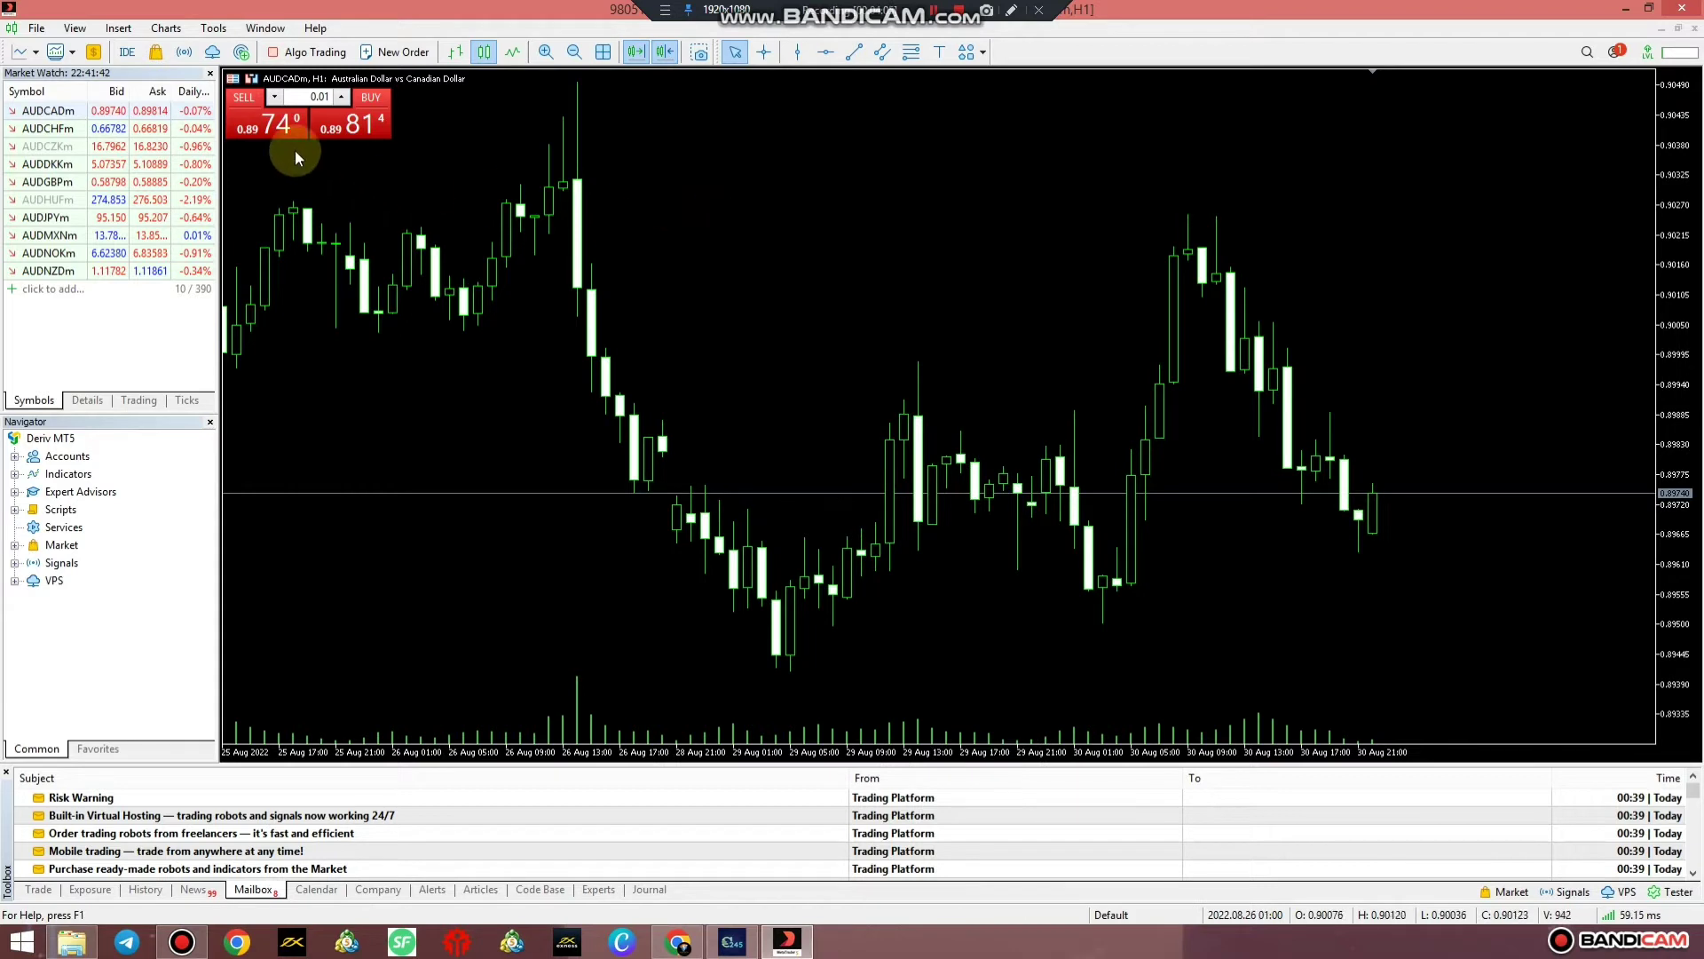
pyautogui.click(78, 28)
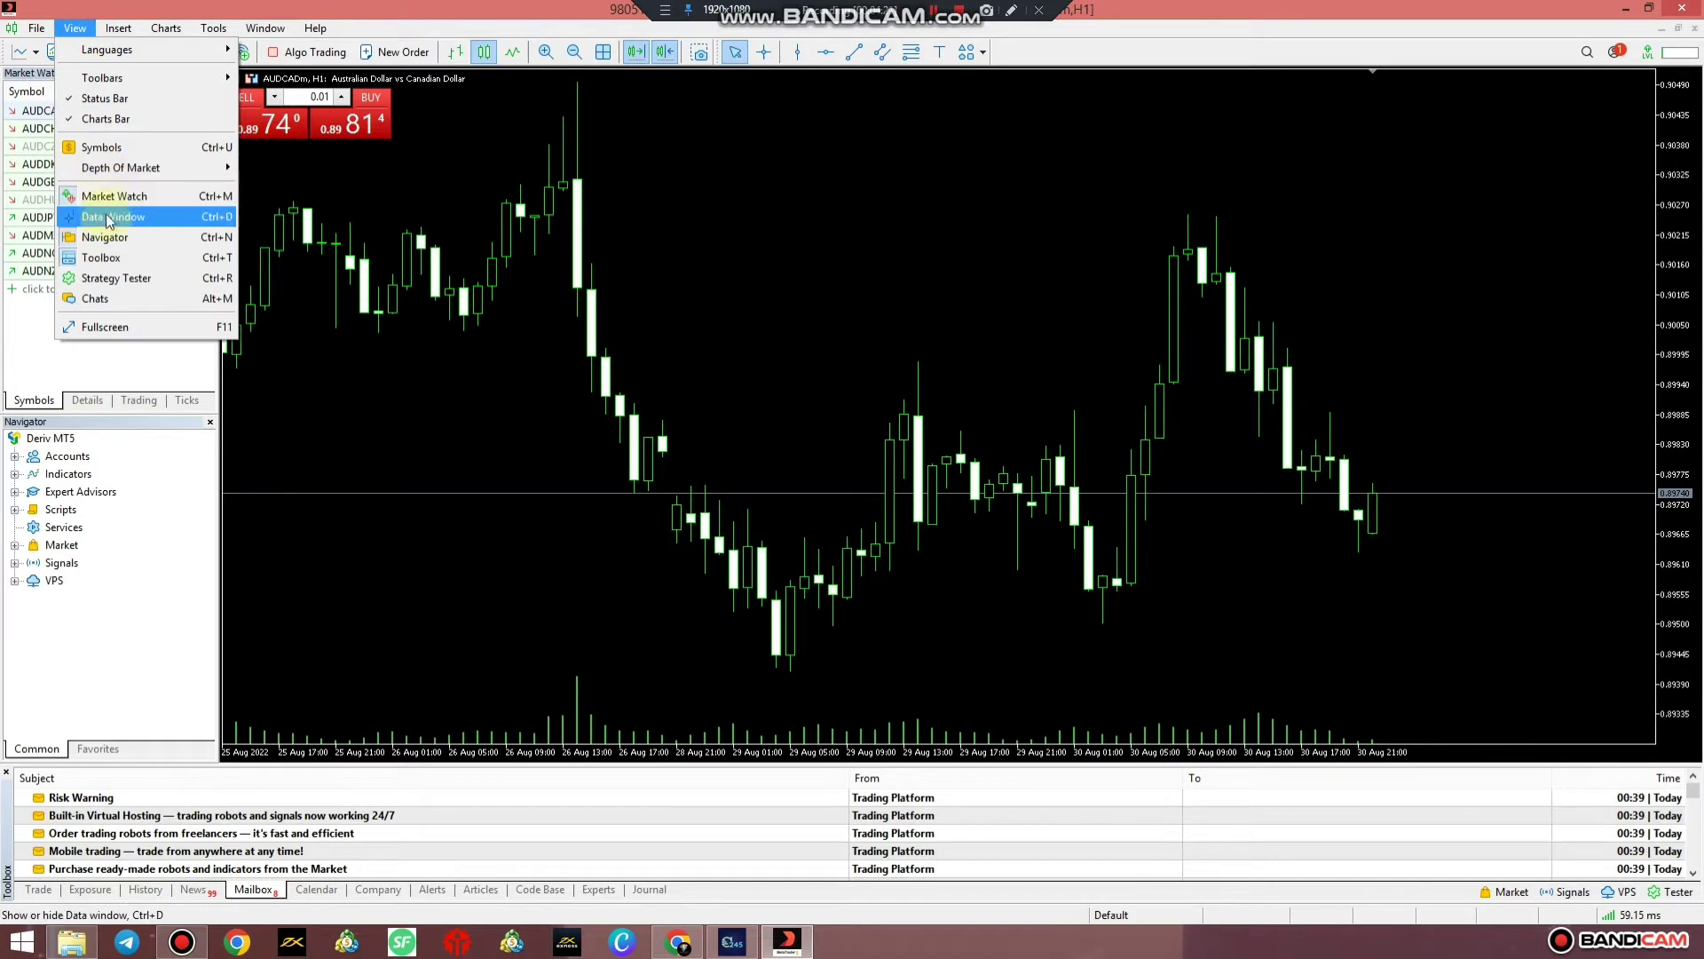
# Hide the Toolbox and Market Watch panels, leaving only the Navigator shown beside the chart
pyautogui.click(108, 257)
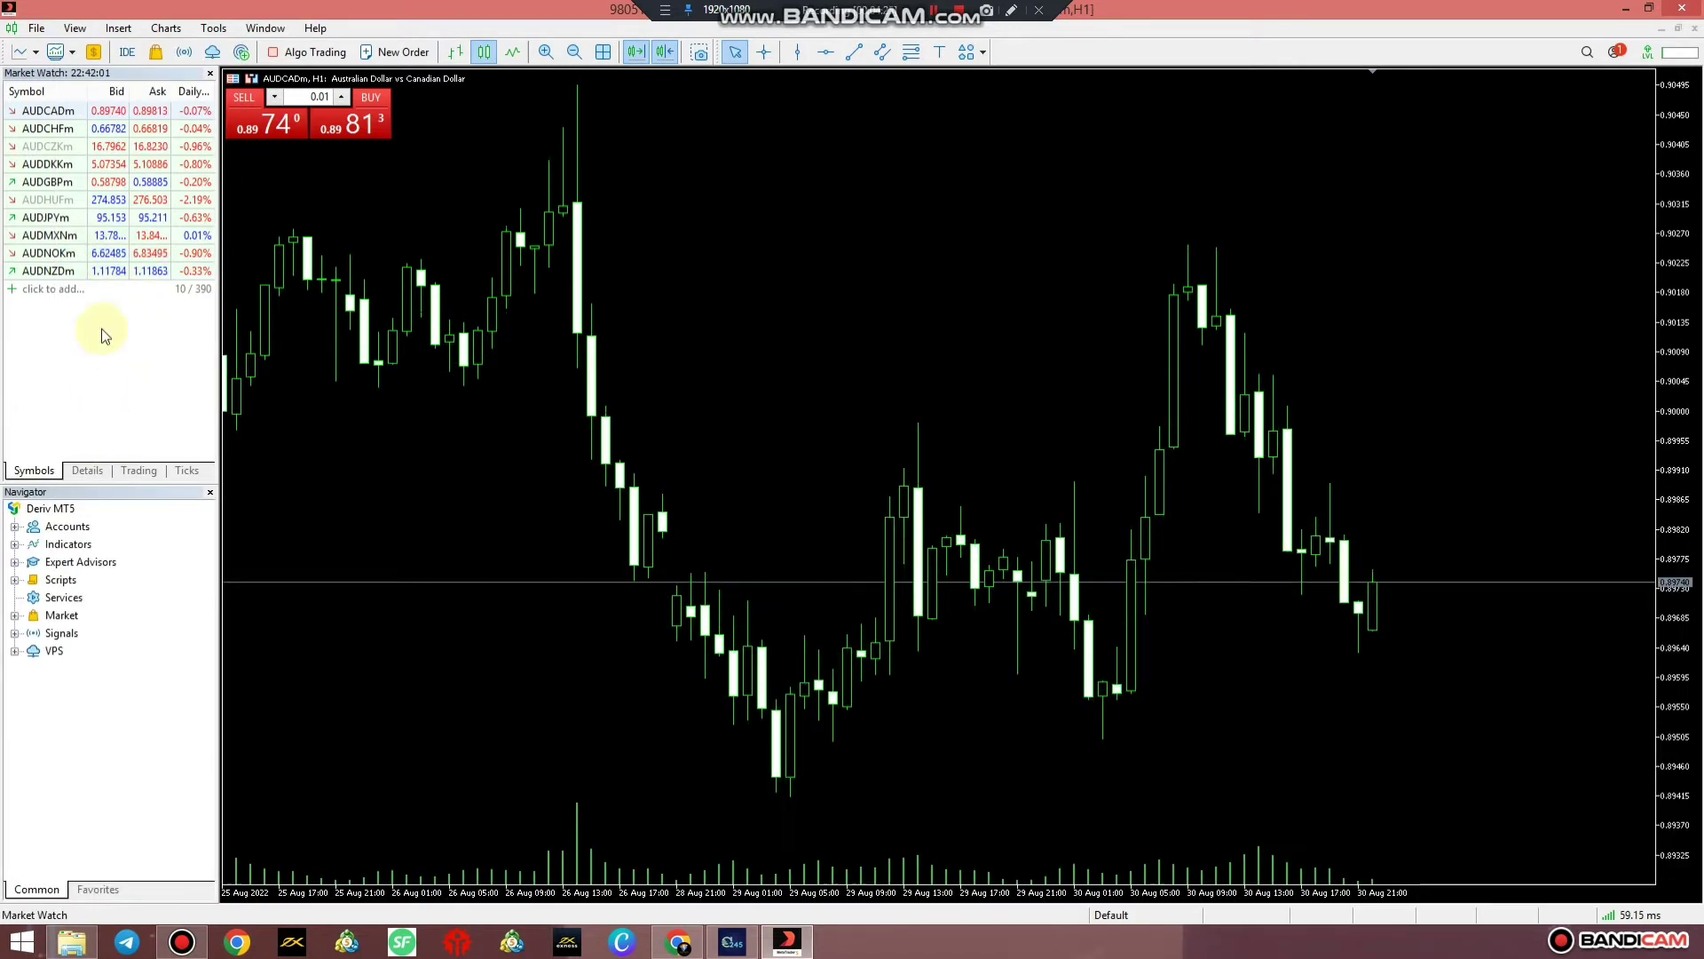
pyautogui.click(75, 30)
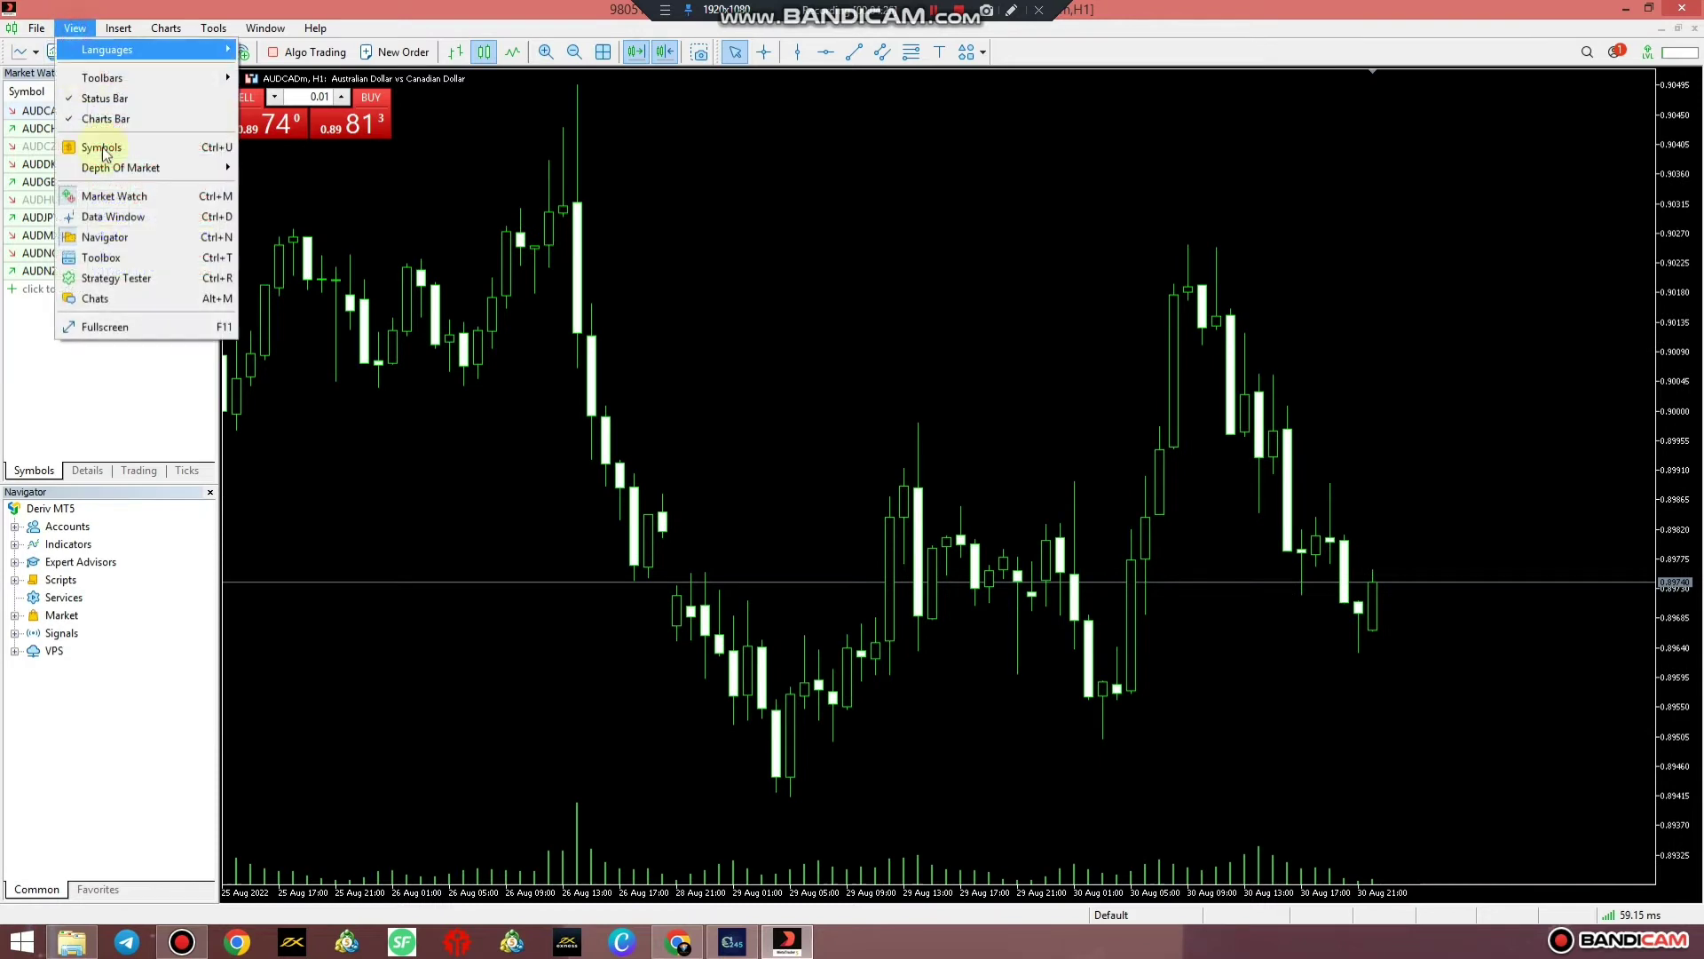
pyautogui.click(112, 235)
pyautogui.click(75, 28)
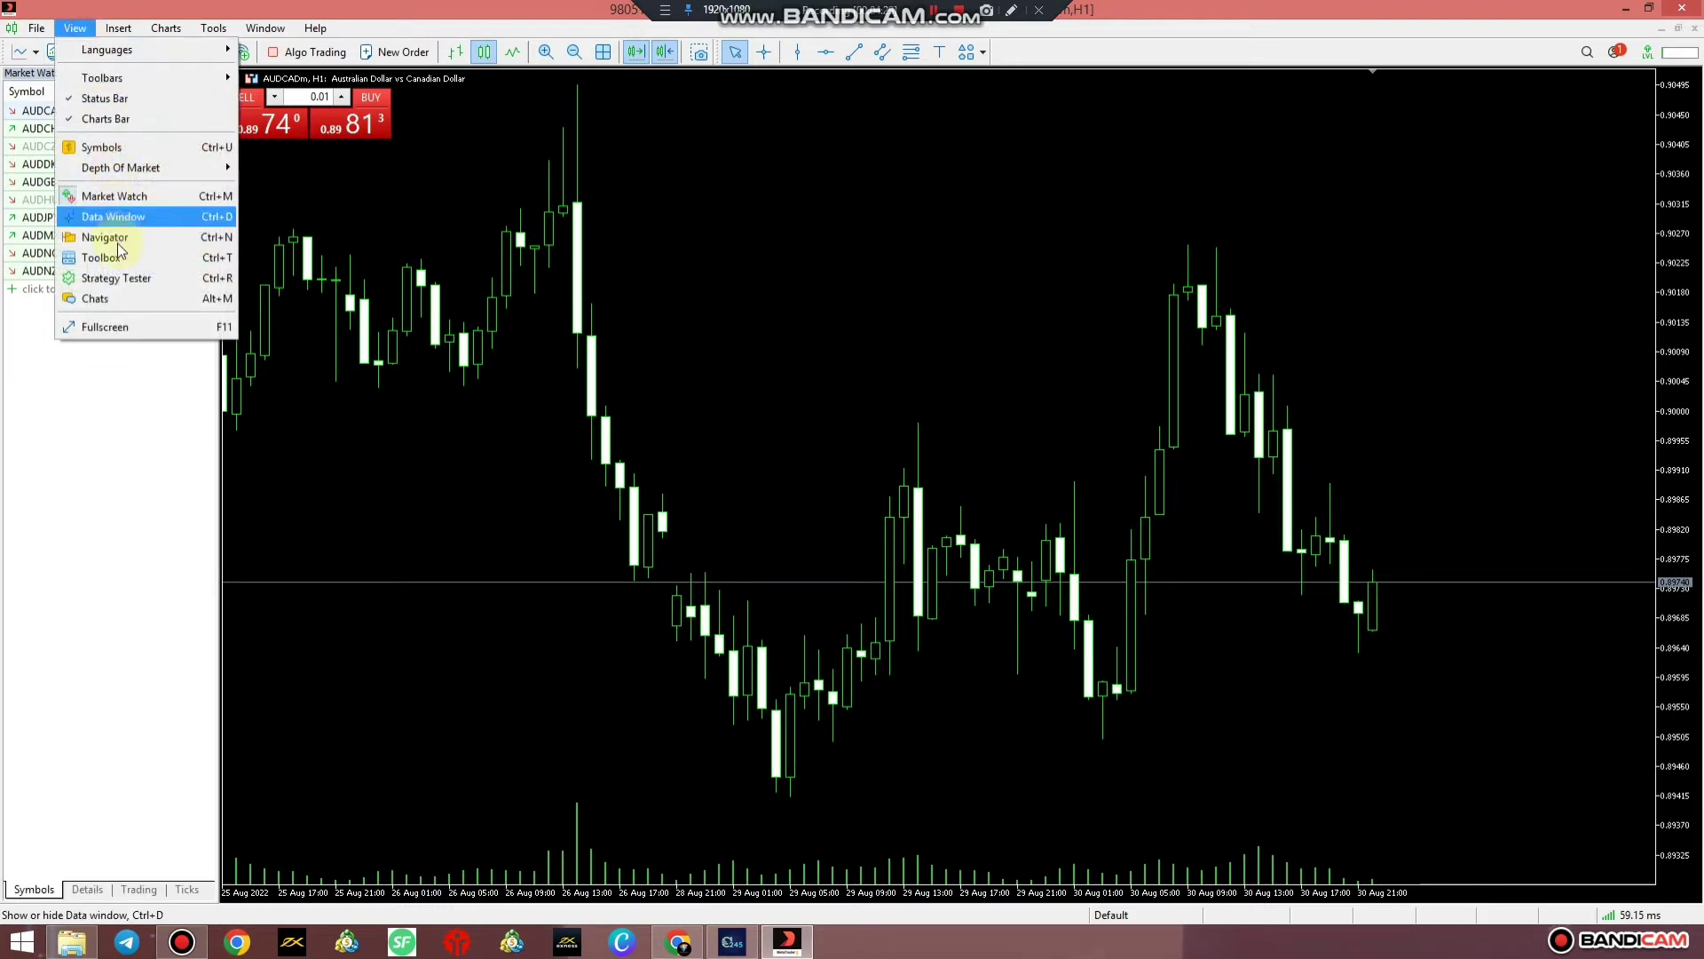
pyautogui.click(113, 197)
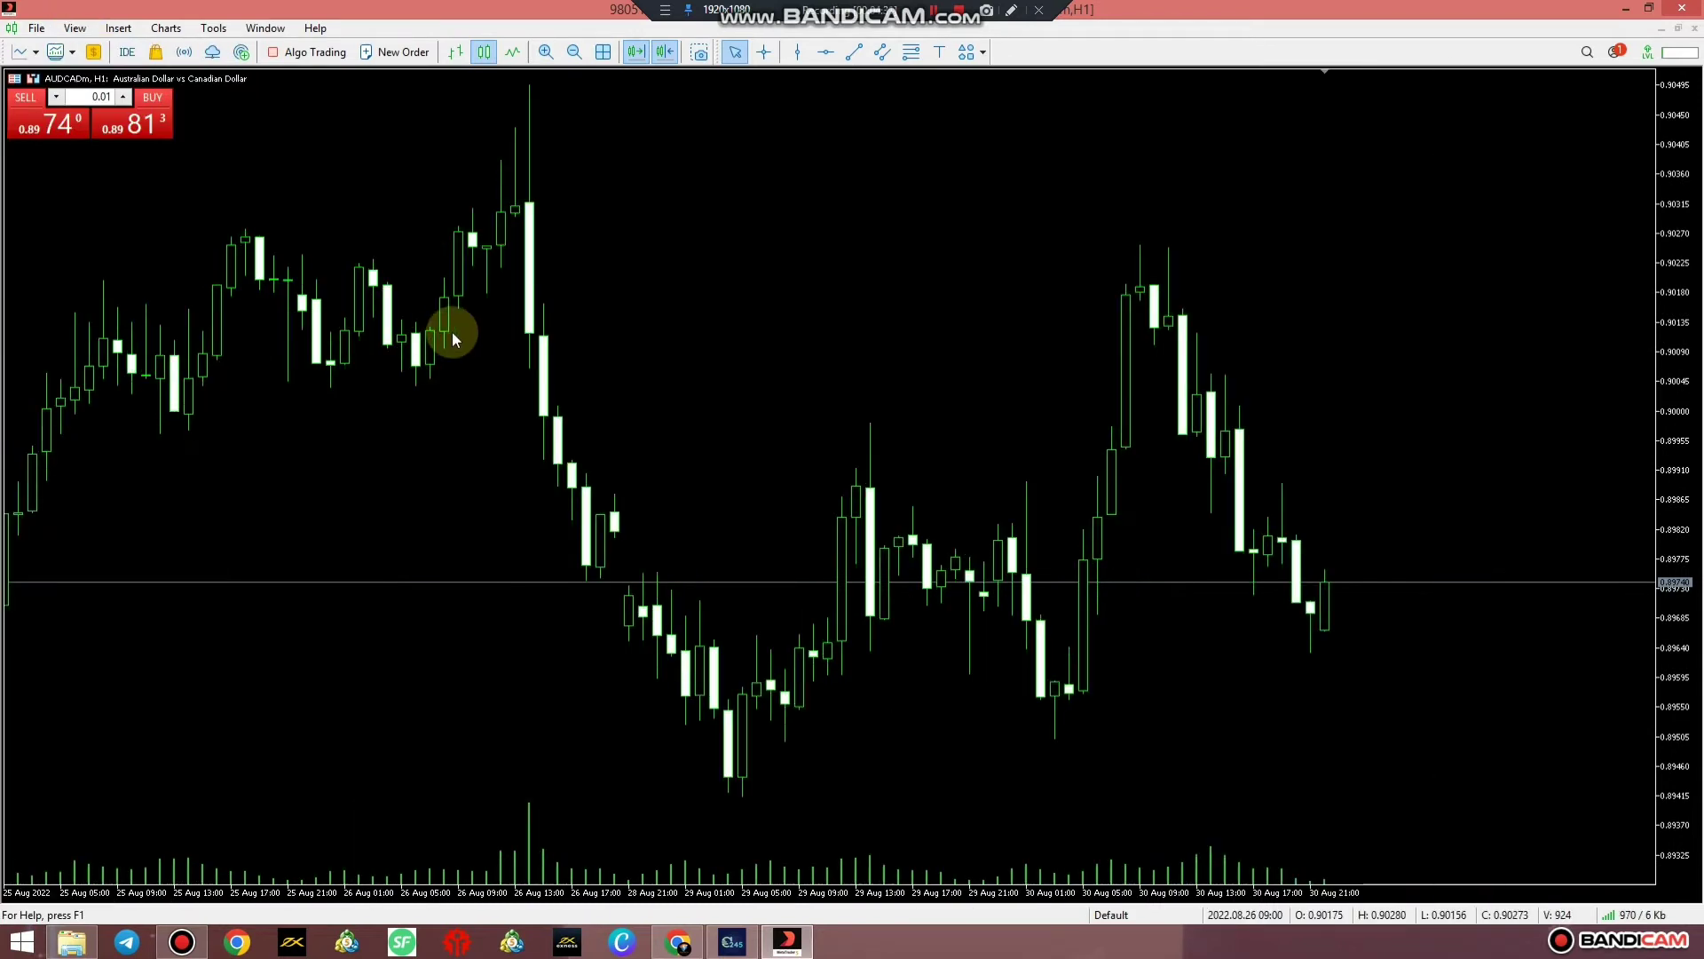
pyautogui.click(75, 27)
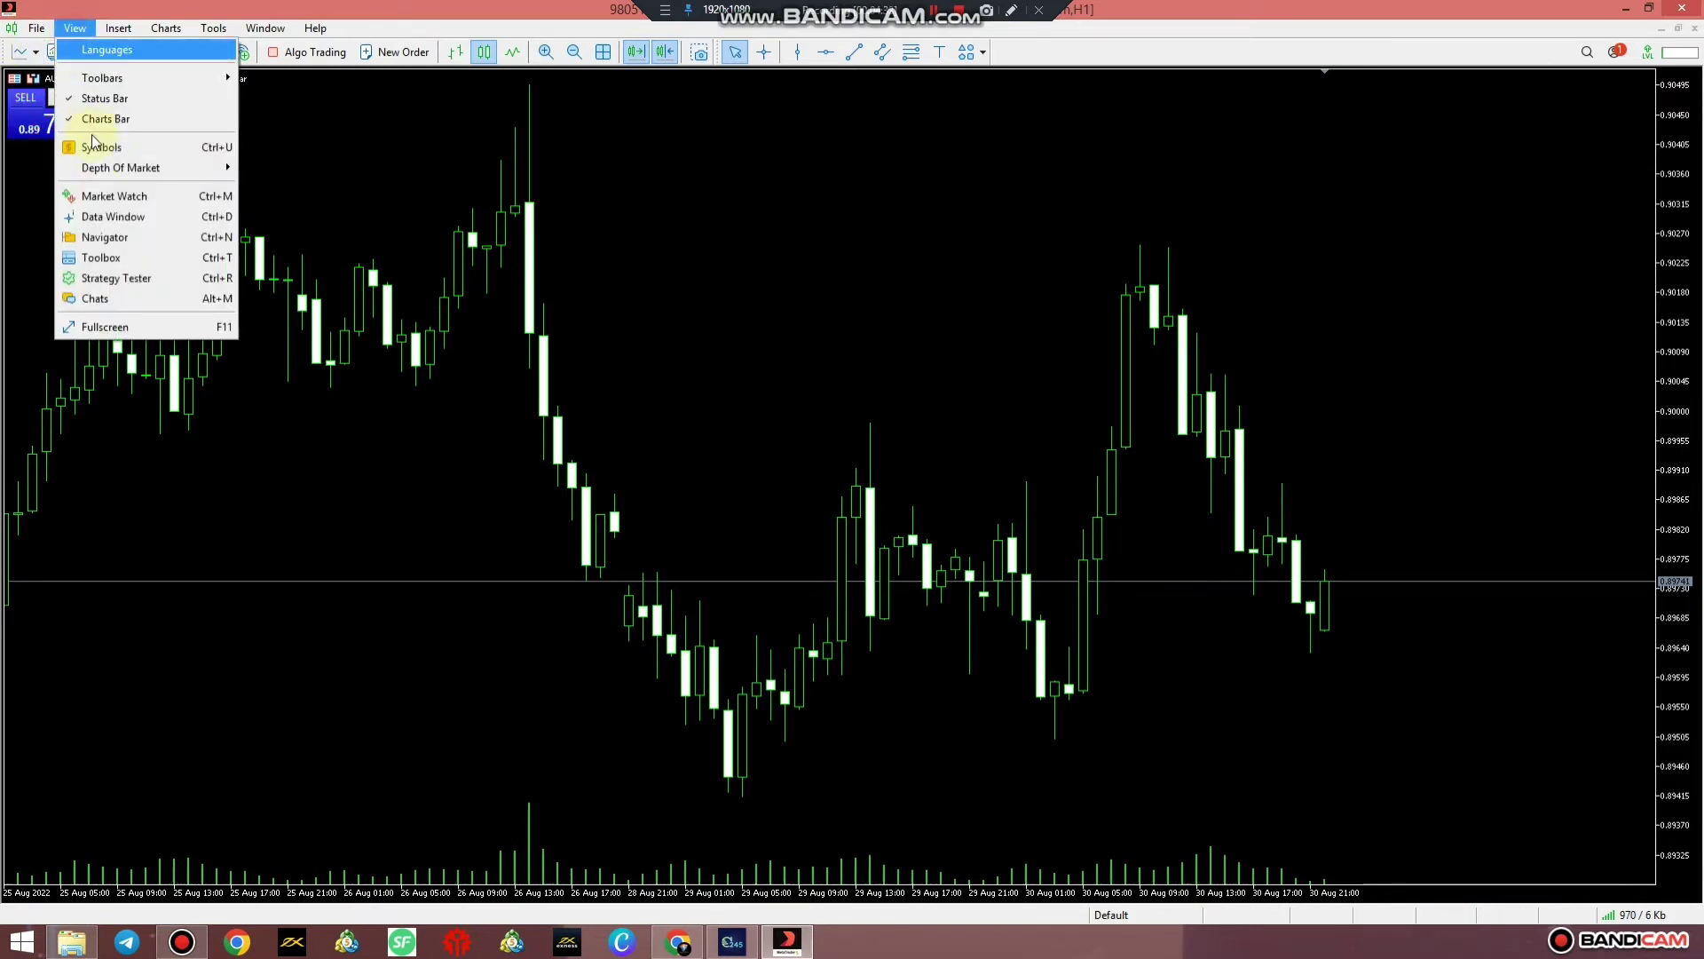
pyautogui.click(106, 237)
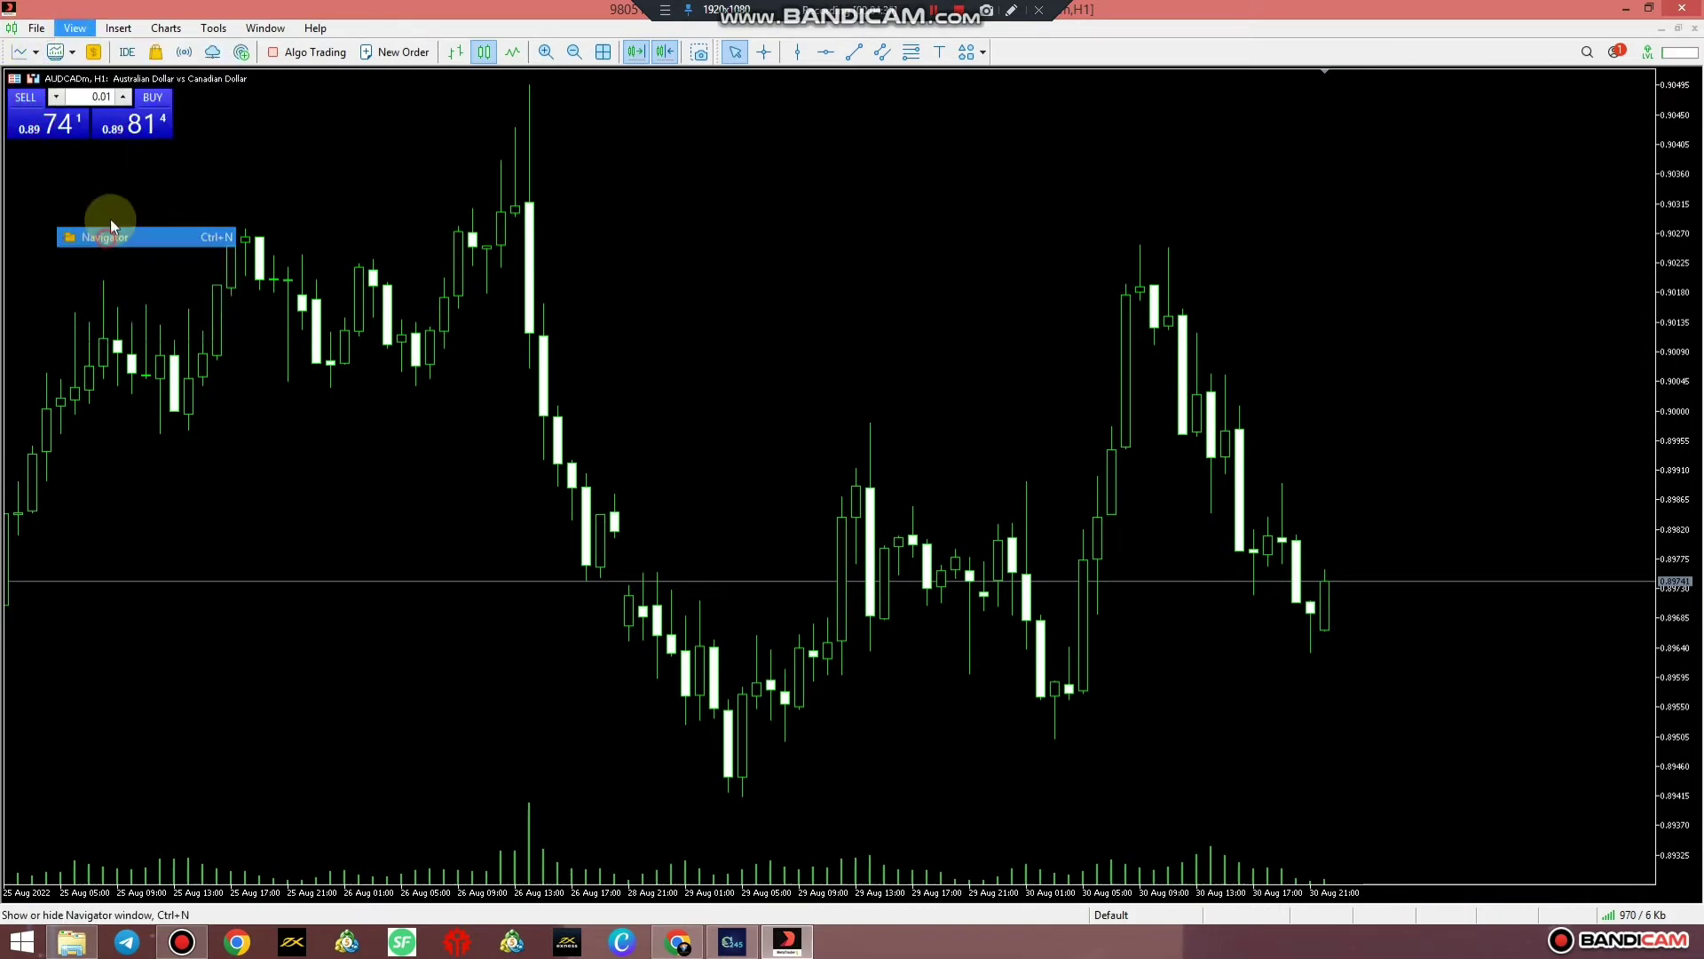
pyautogui.click(75, 28)
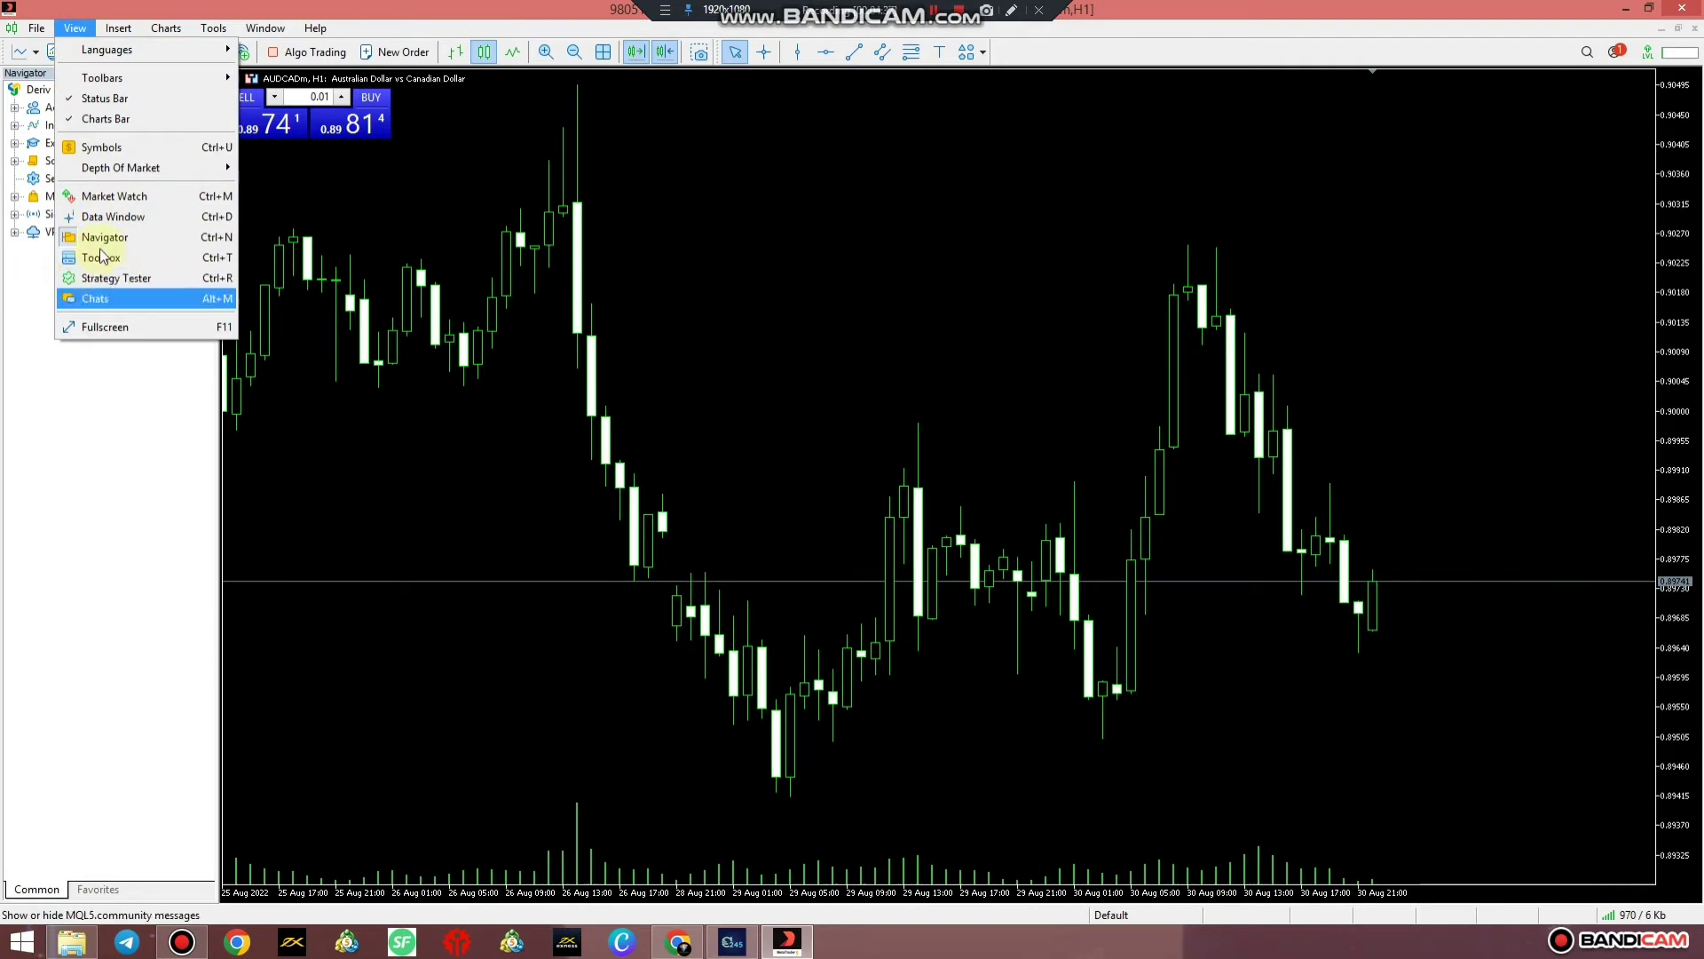
# Expand Accounts to reveal Exness-MT5Real9, then briefly open and close Indicators, Expert Advisors and Market
pyautogui.click(25, 352)
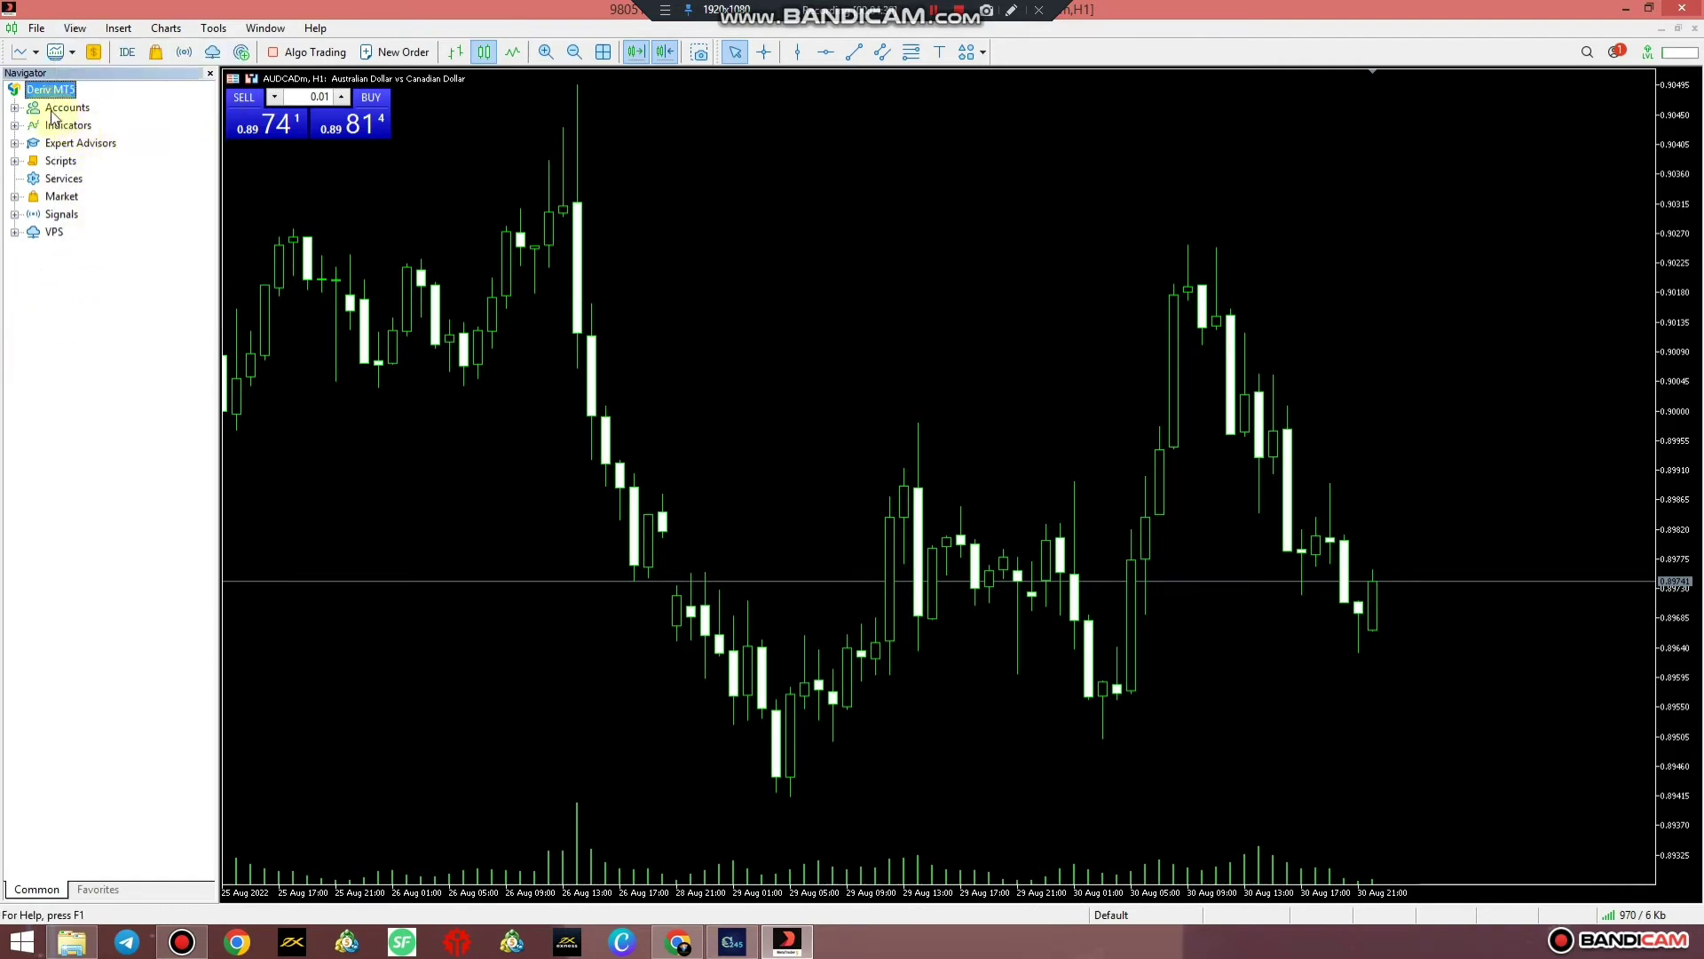
pyautogui.click(14, 108)
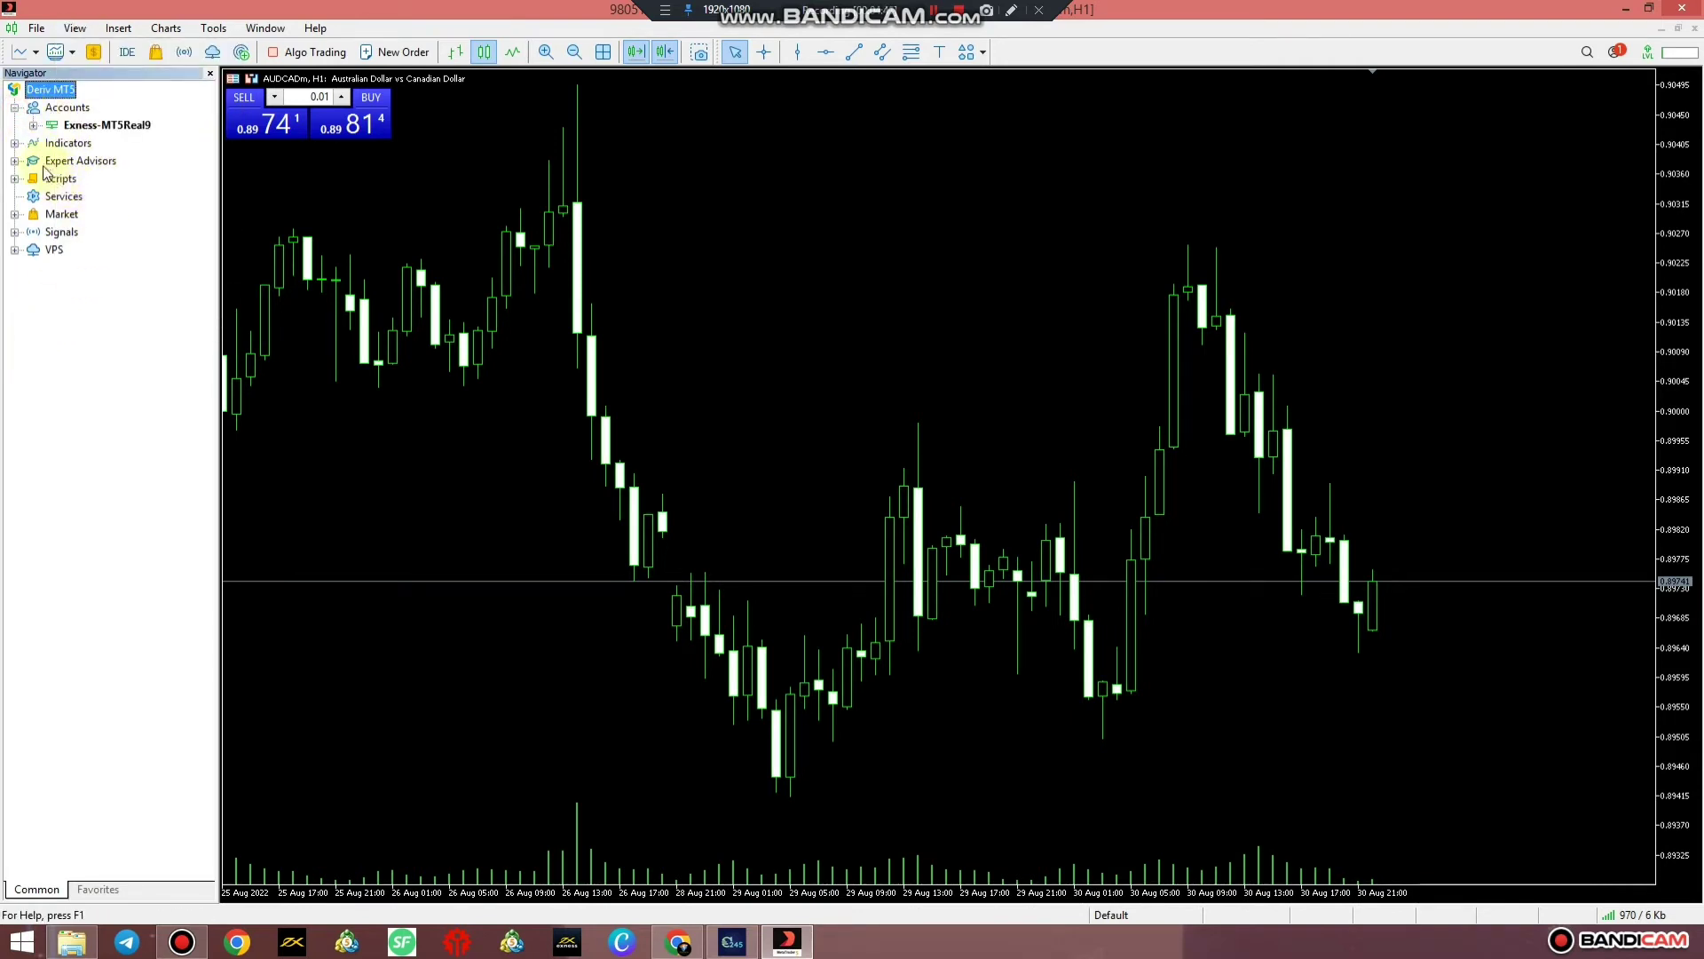
pyautogui.click(14, 143)
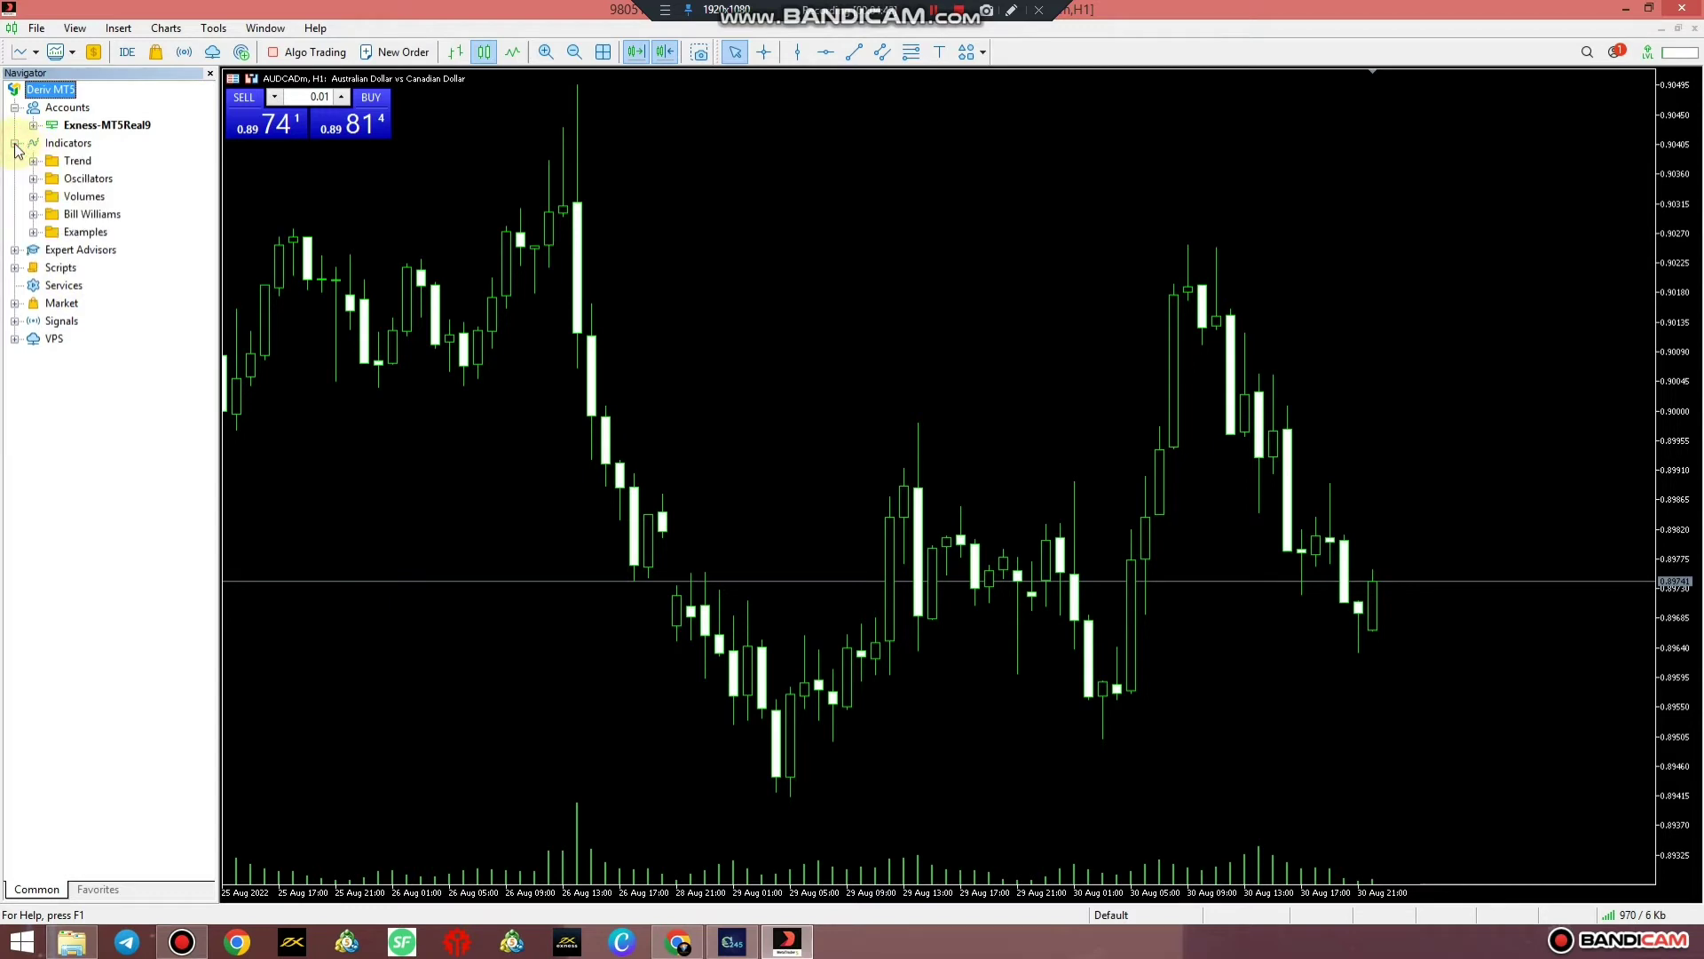
pyautogui.click(15, 143)
pyautogui.click(14, 161)
pyautogui.click(15, 161)
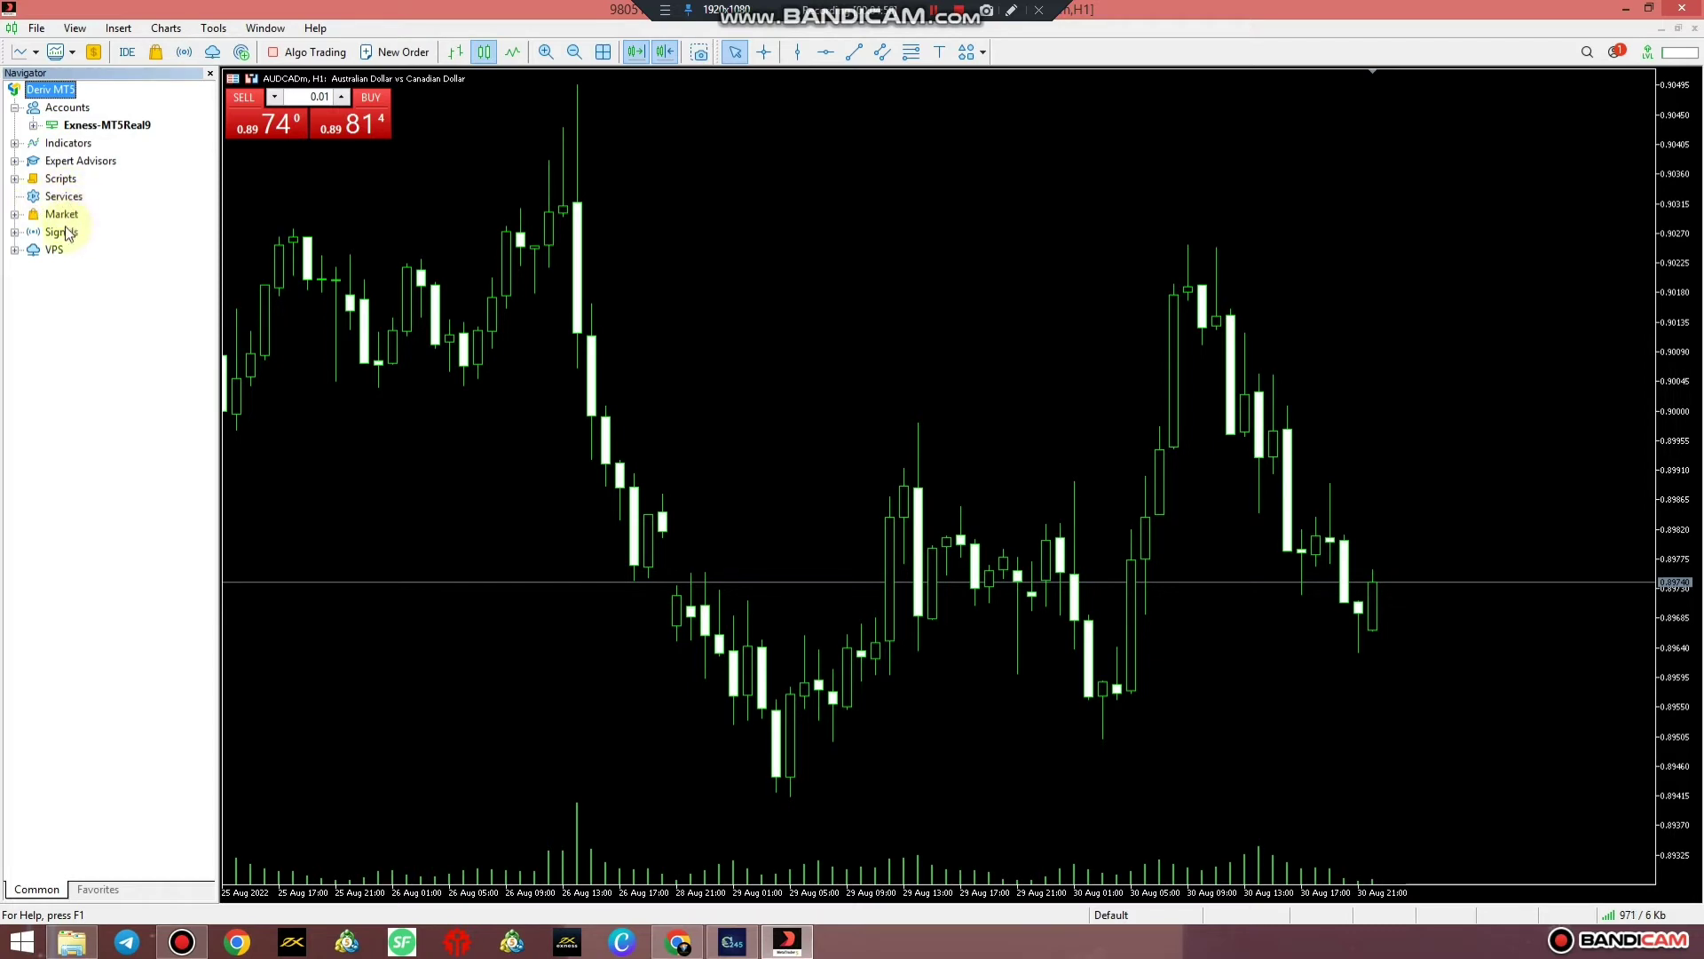
pyautogui.click(14, 214)
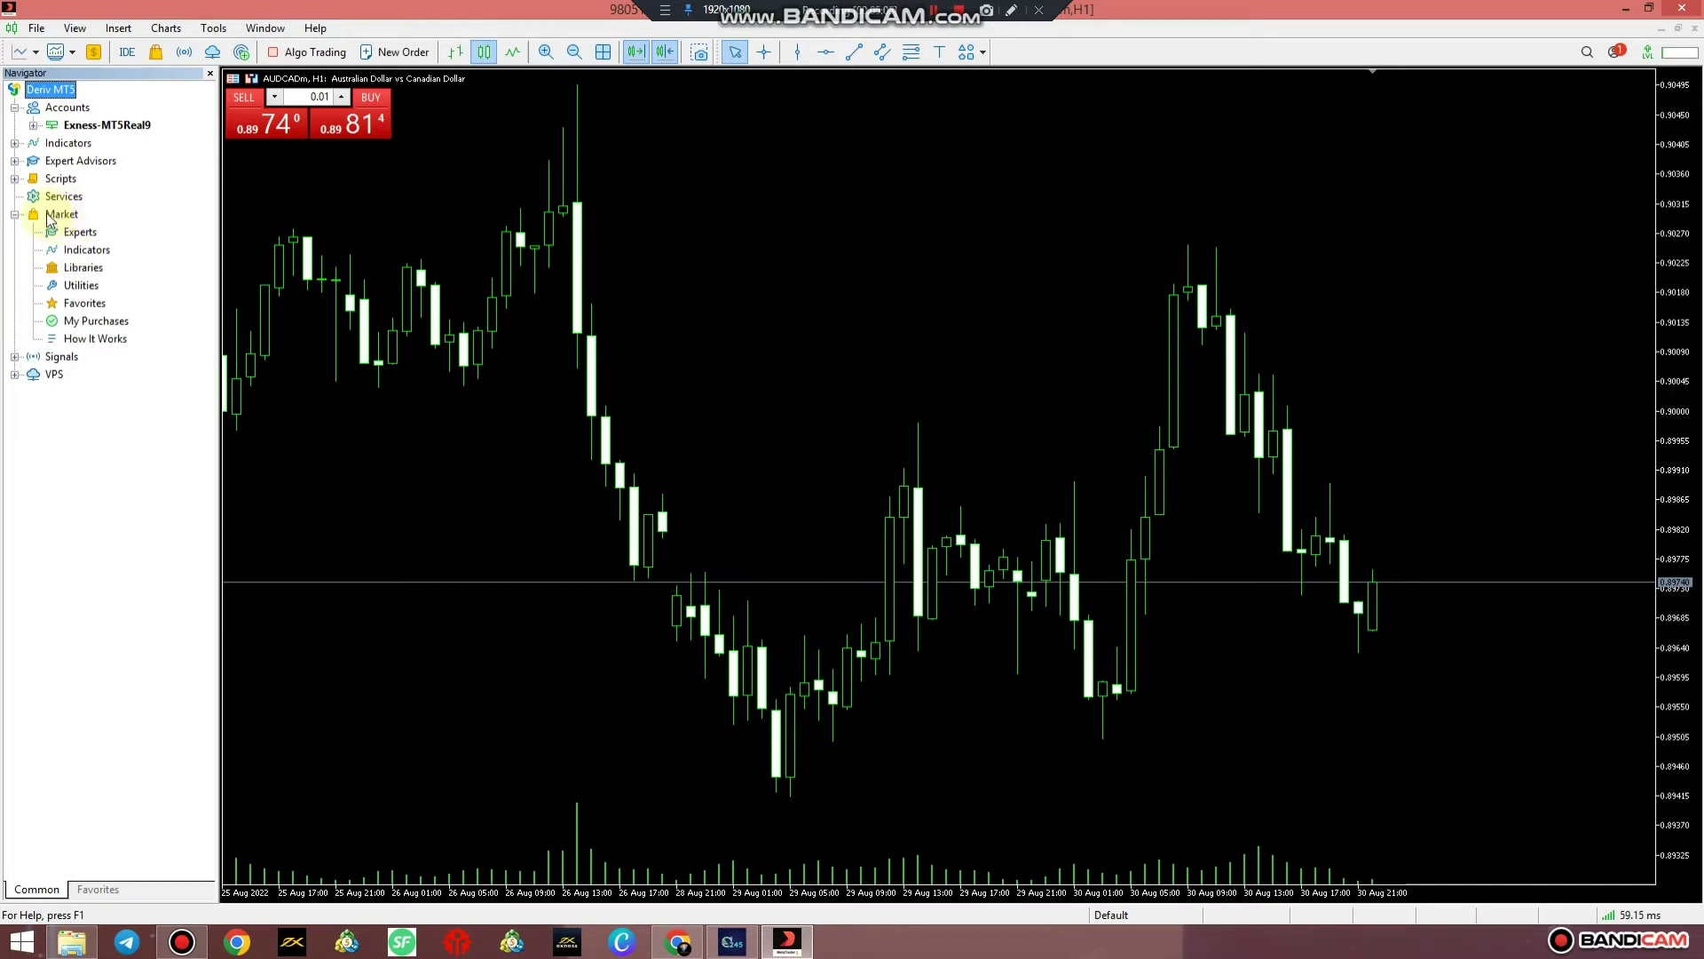
pyautogui.click(14, 214)
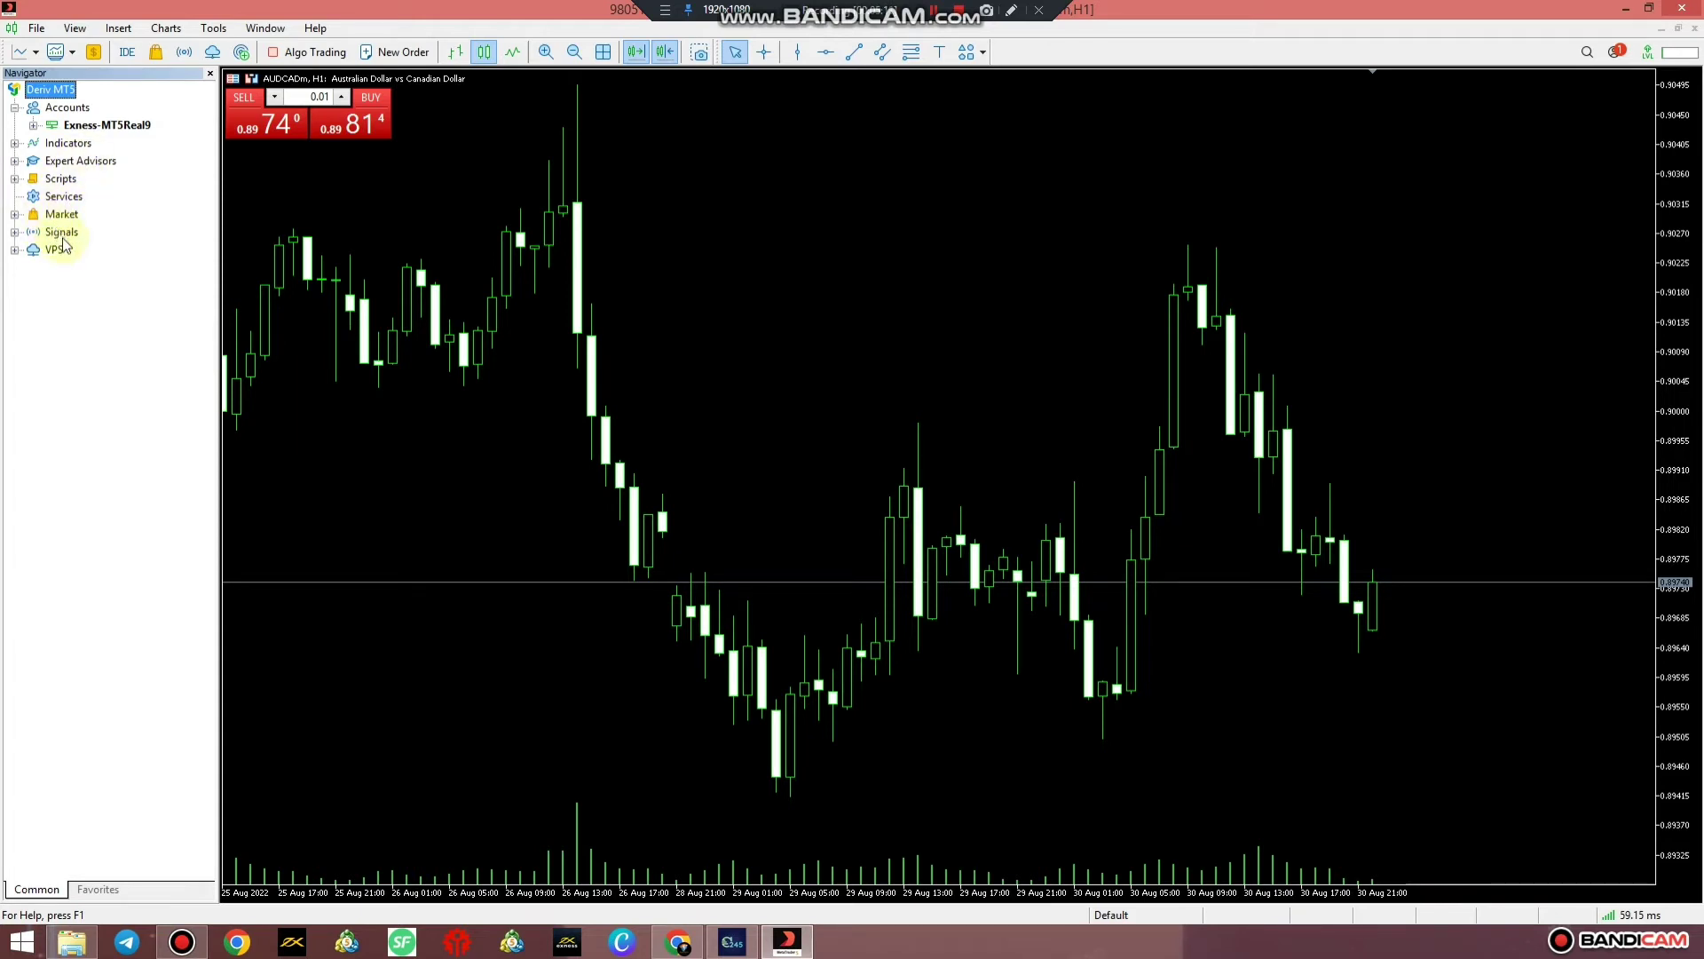
pyautogui.click(74, 28)
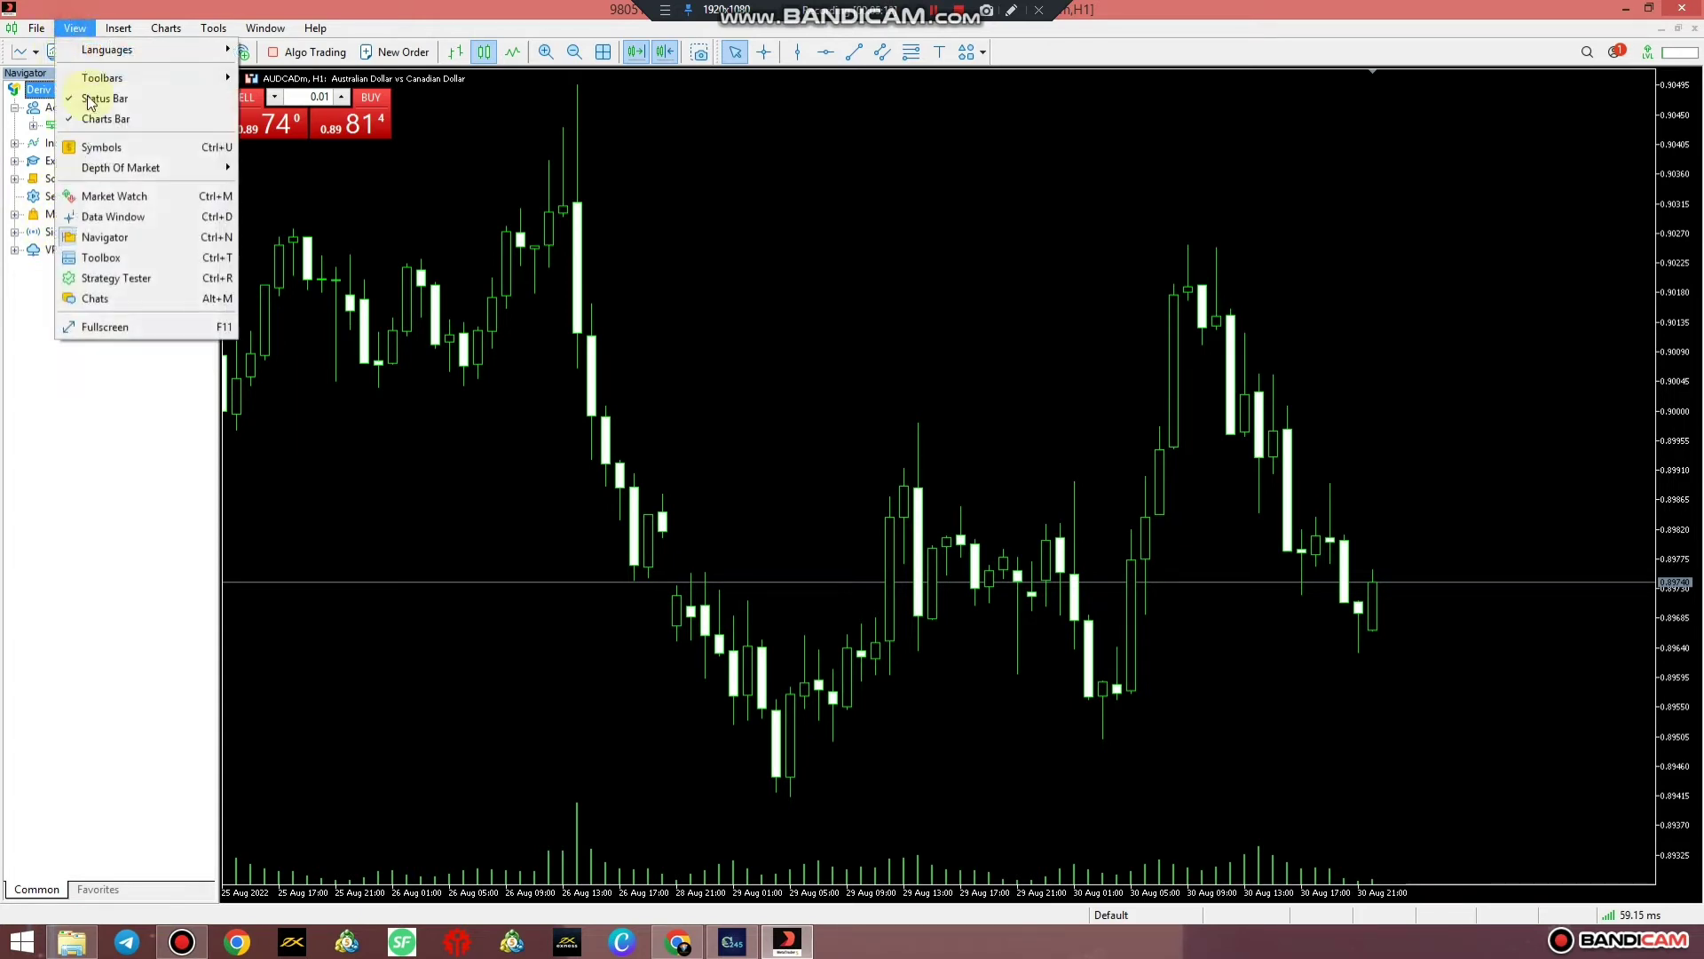
pyautogui.click(104, 202)
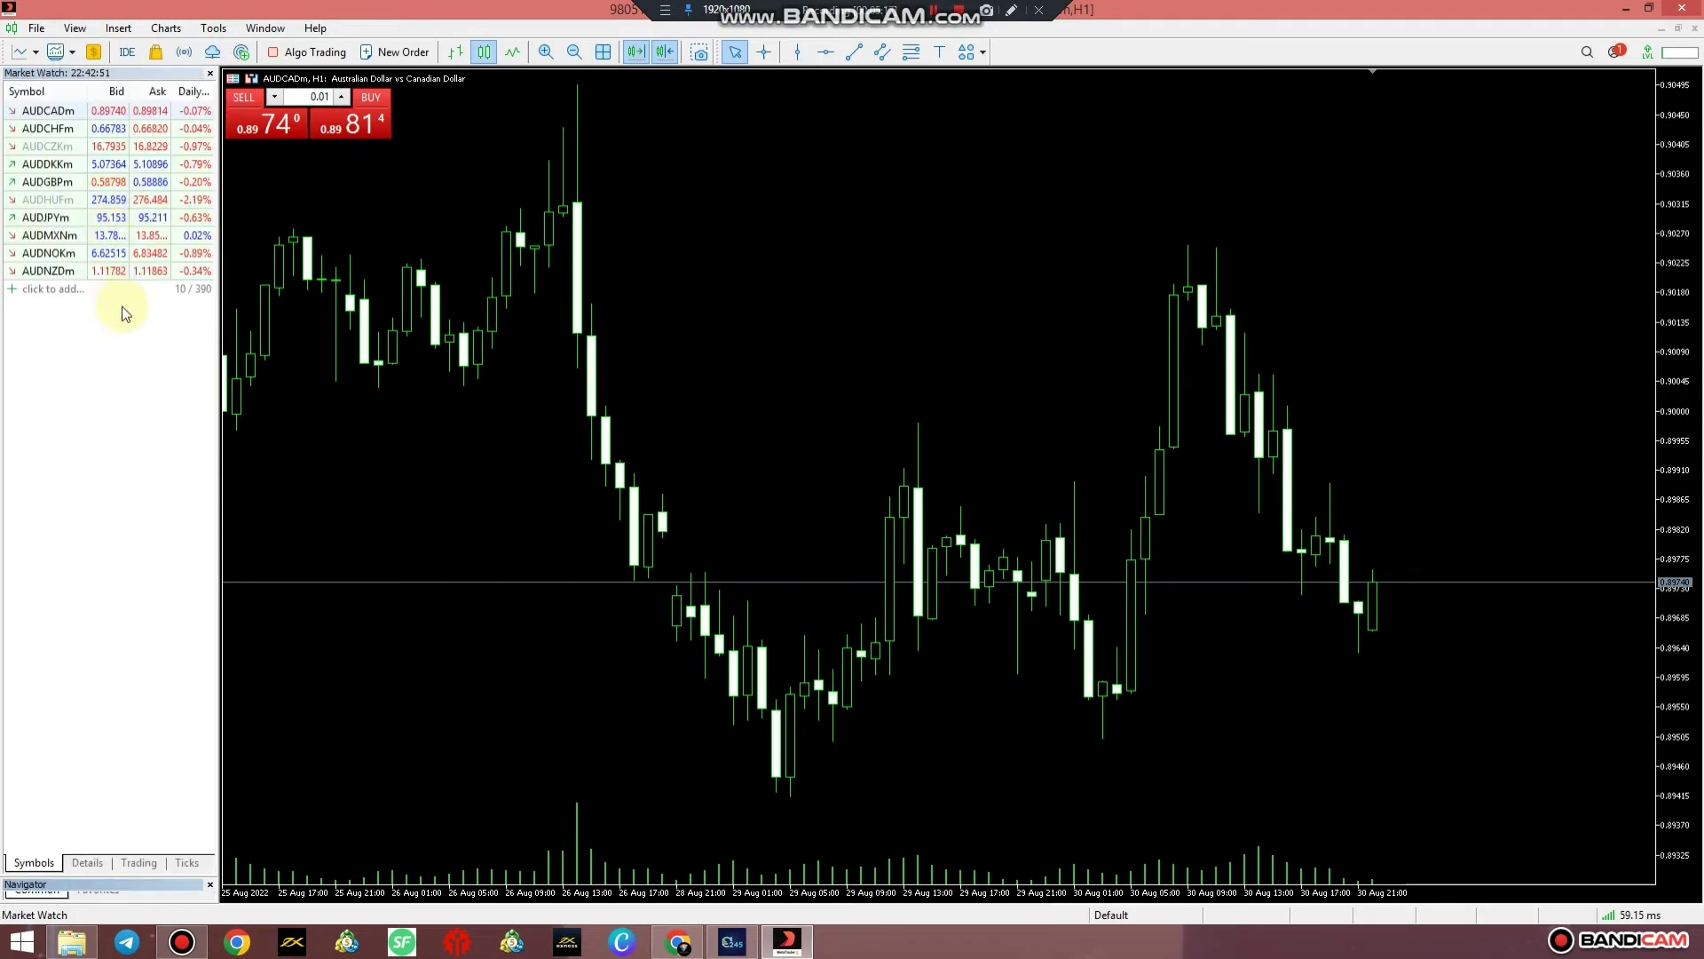
pyautogui.moveTo(92, 876); pyautogui.dragTo(105, 610)
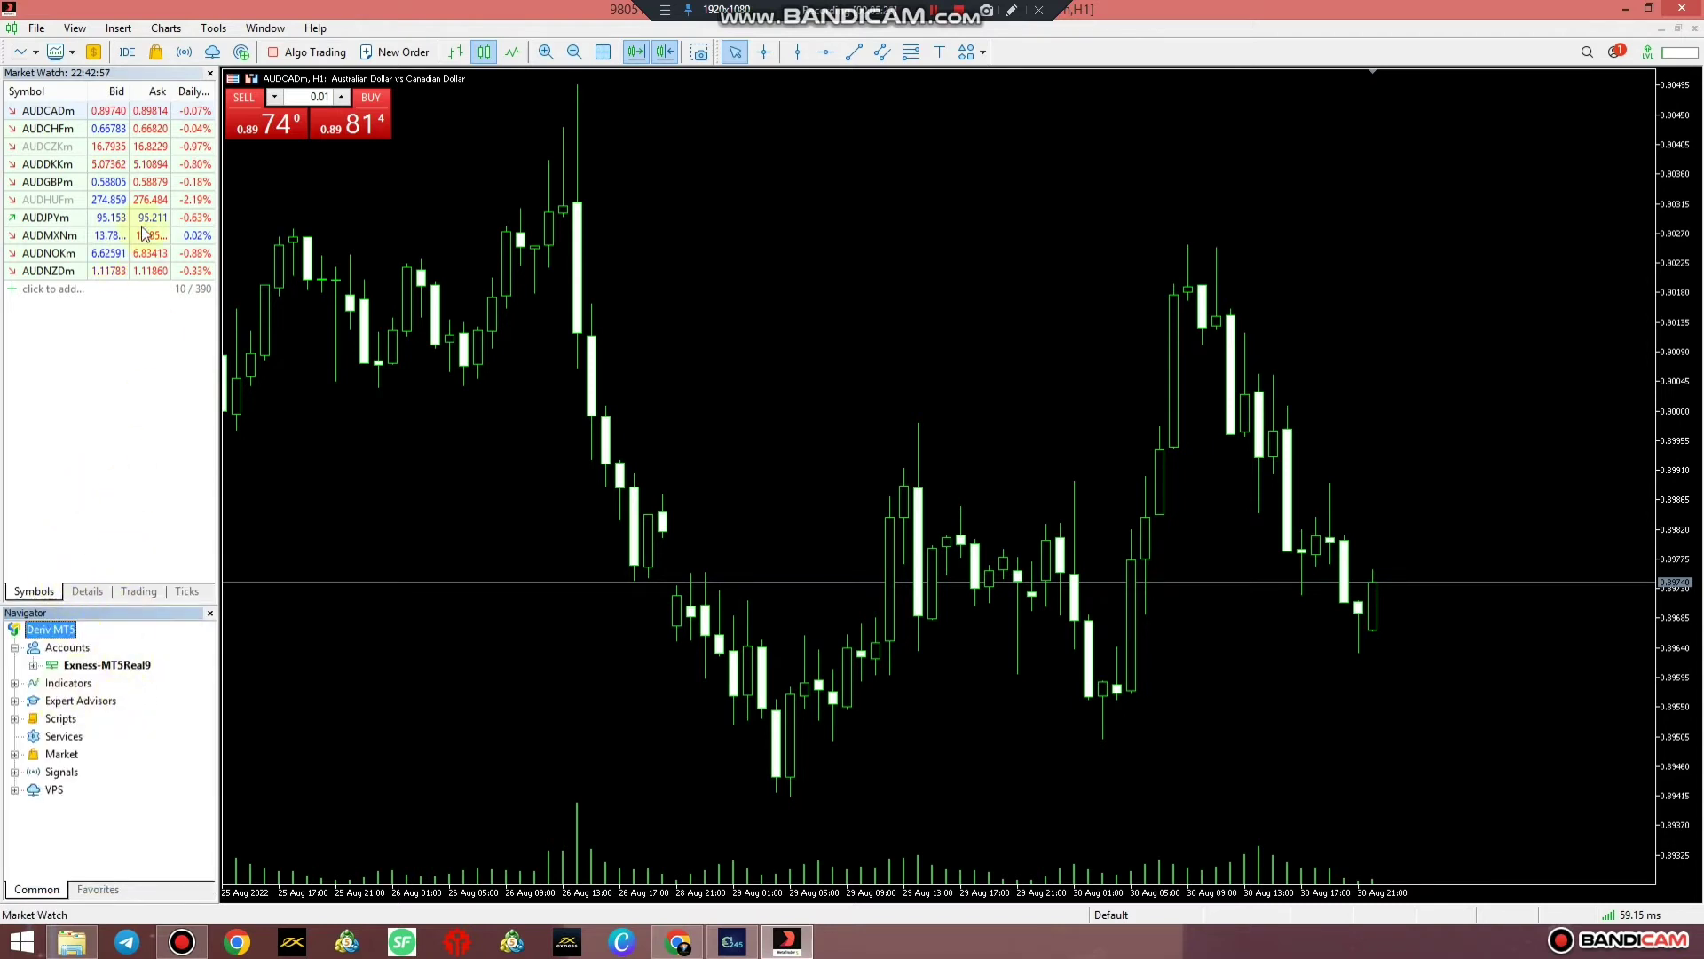
pyautogui.click(75, 28)
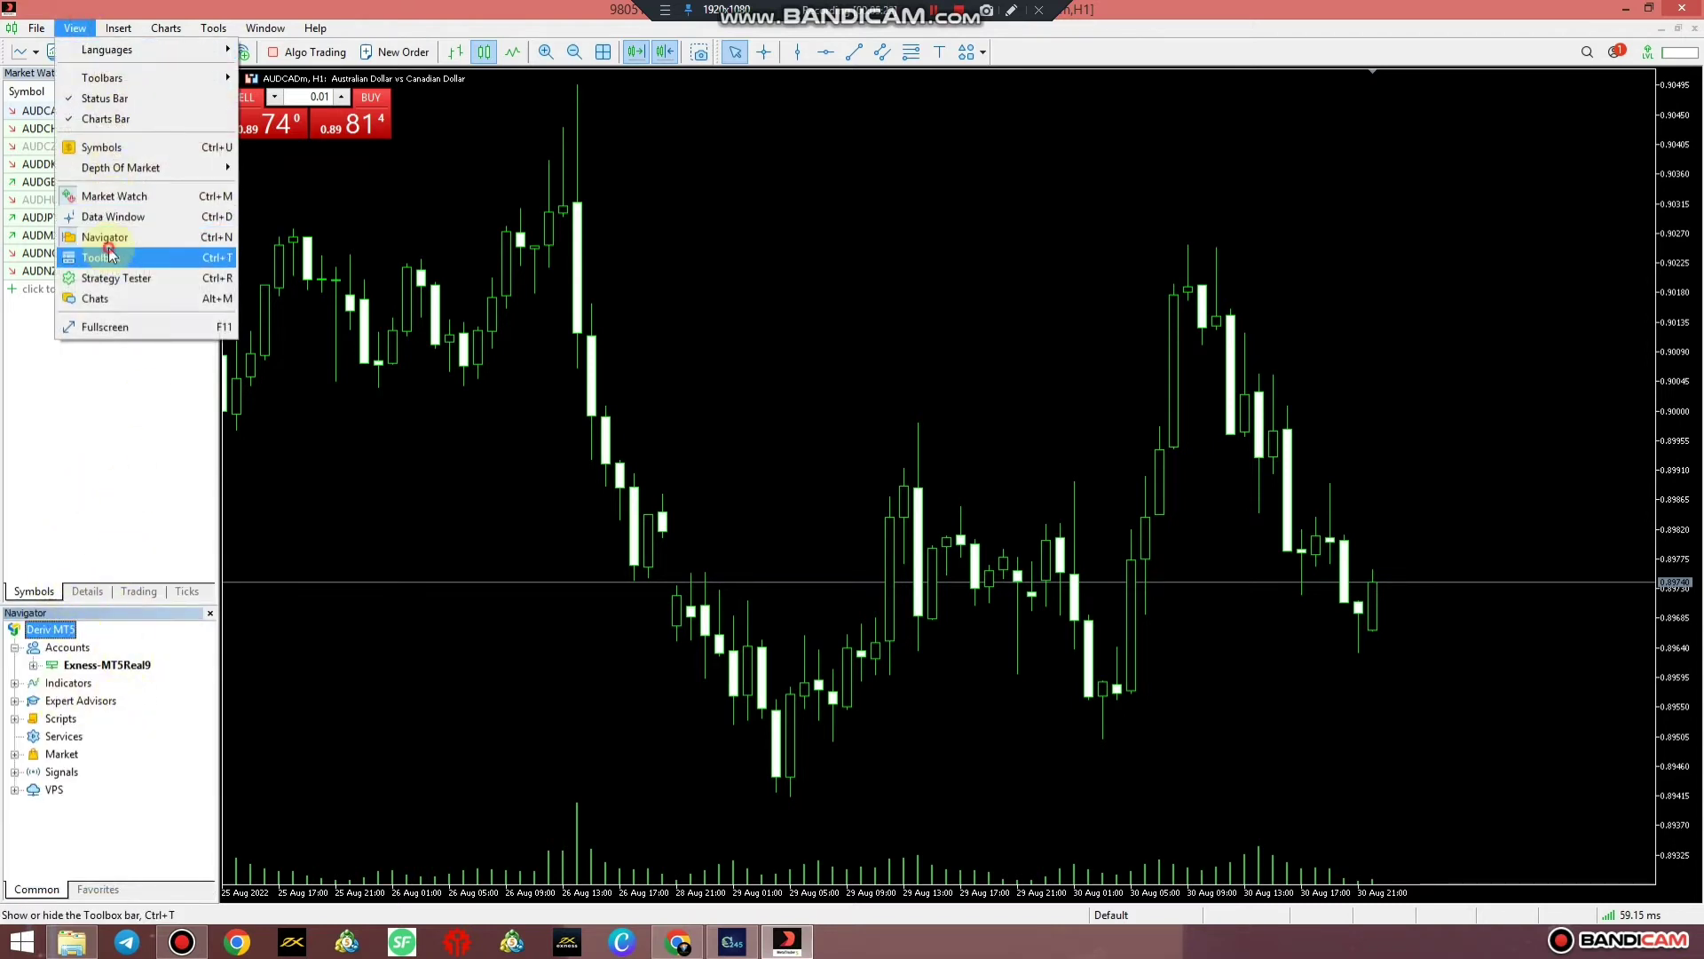
pyautogui.click(100, 257)
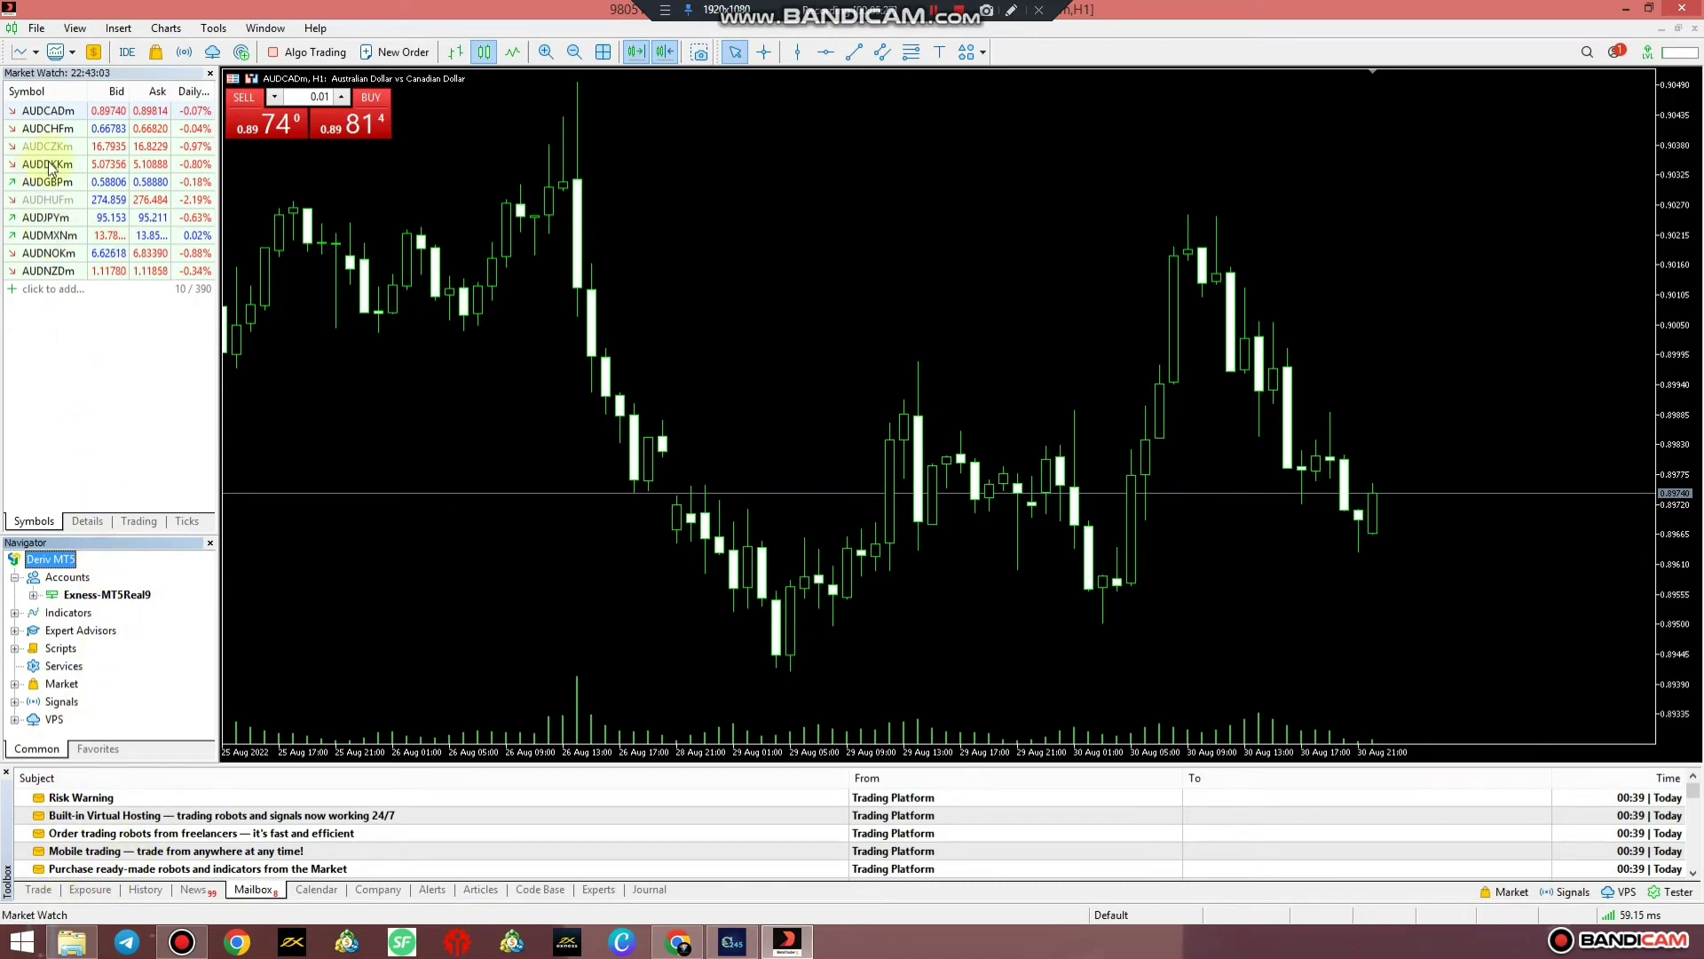
# Hide all Market Watch symbols so only AUDCADm remains, and start a new symbol entry
pyautogui.rightClick(92, 362)
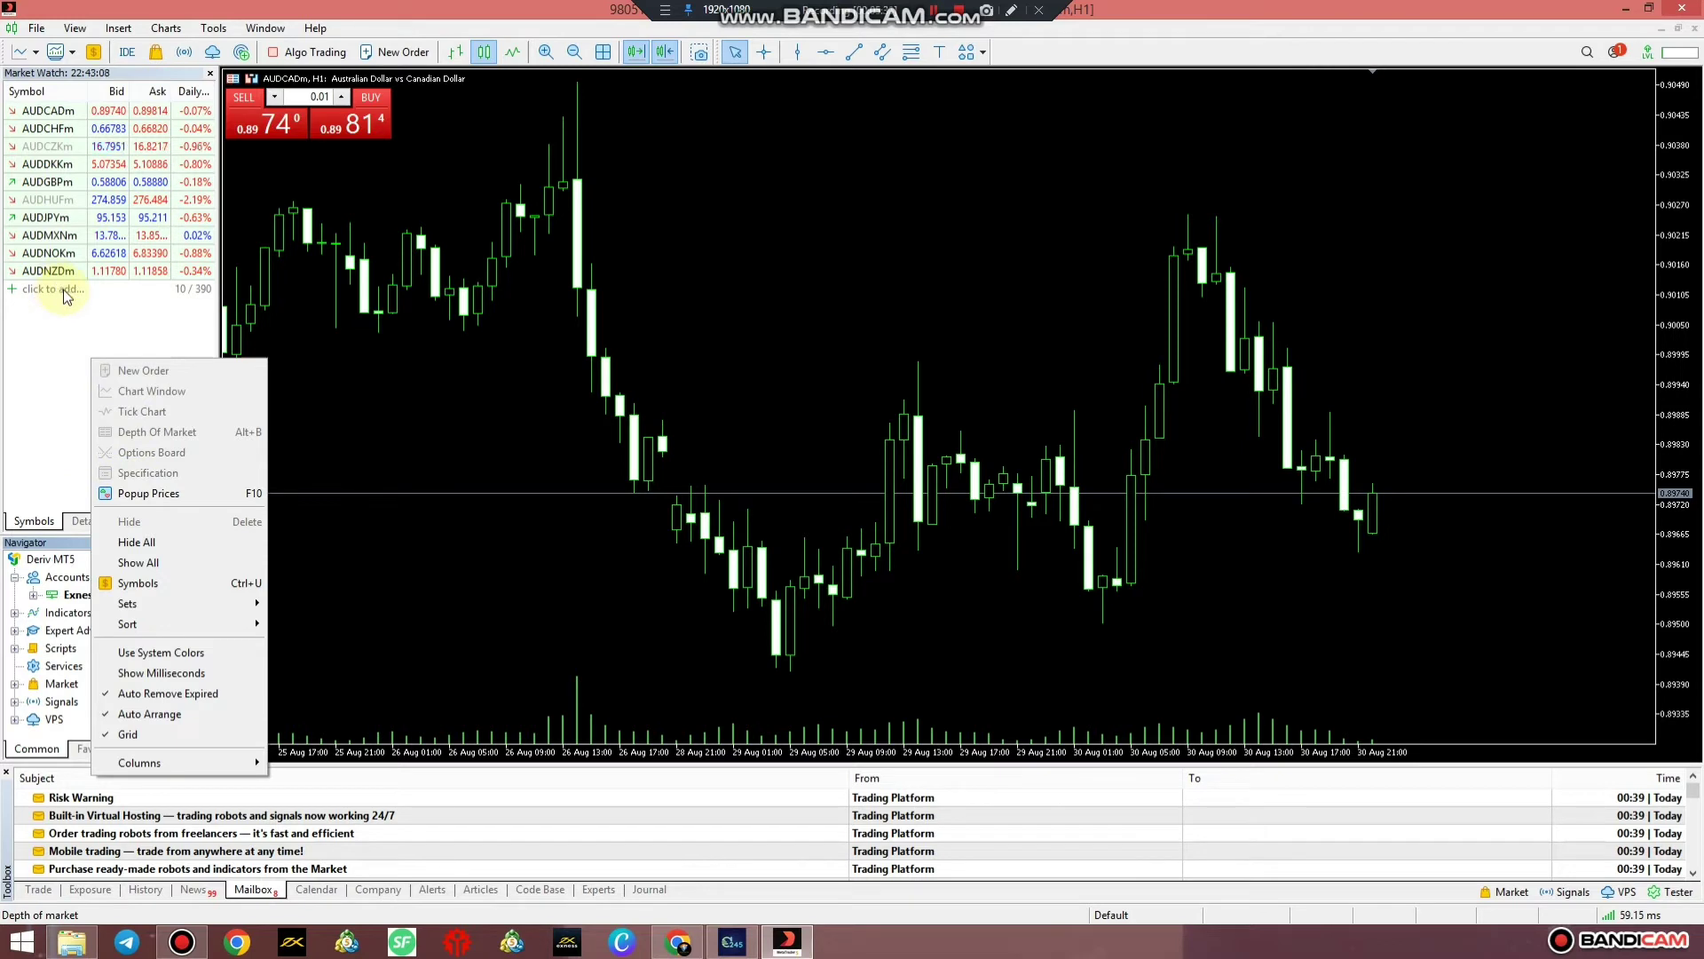
pyautogui.click(136, 541)
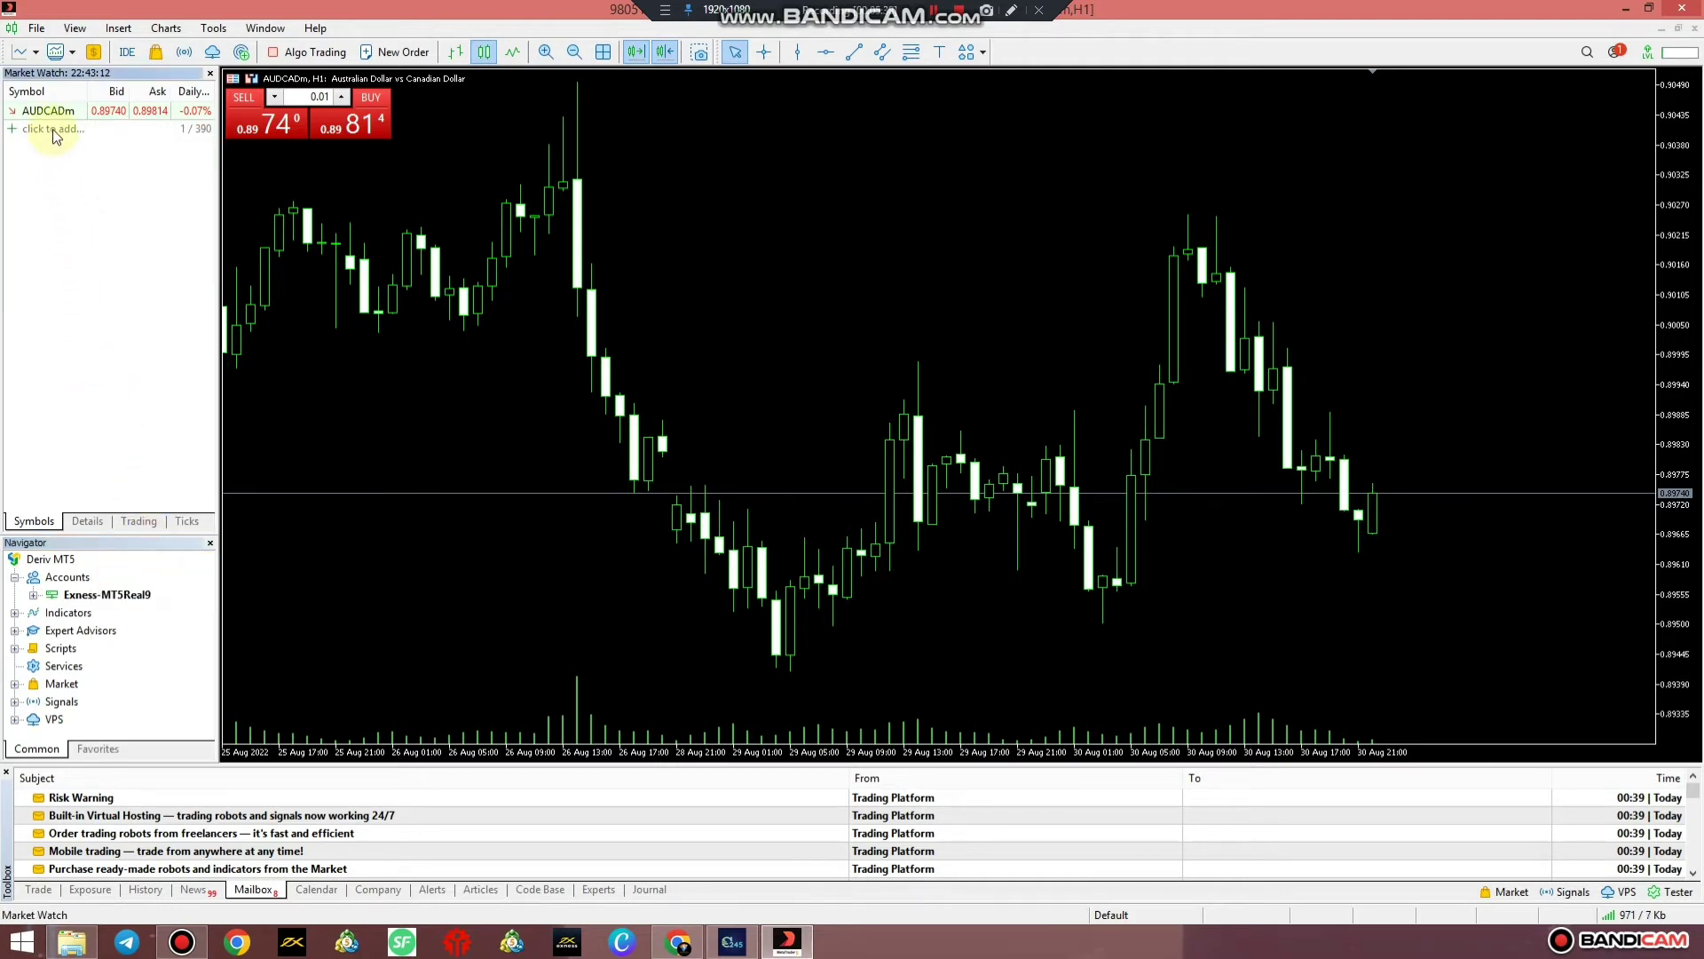
pyautogui.click(52, 129)
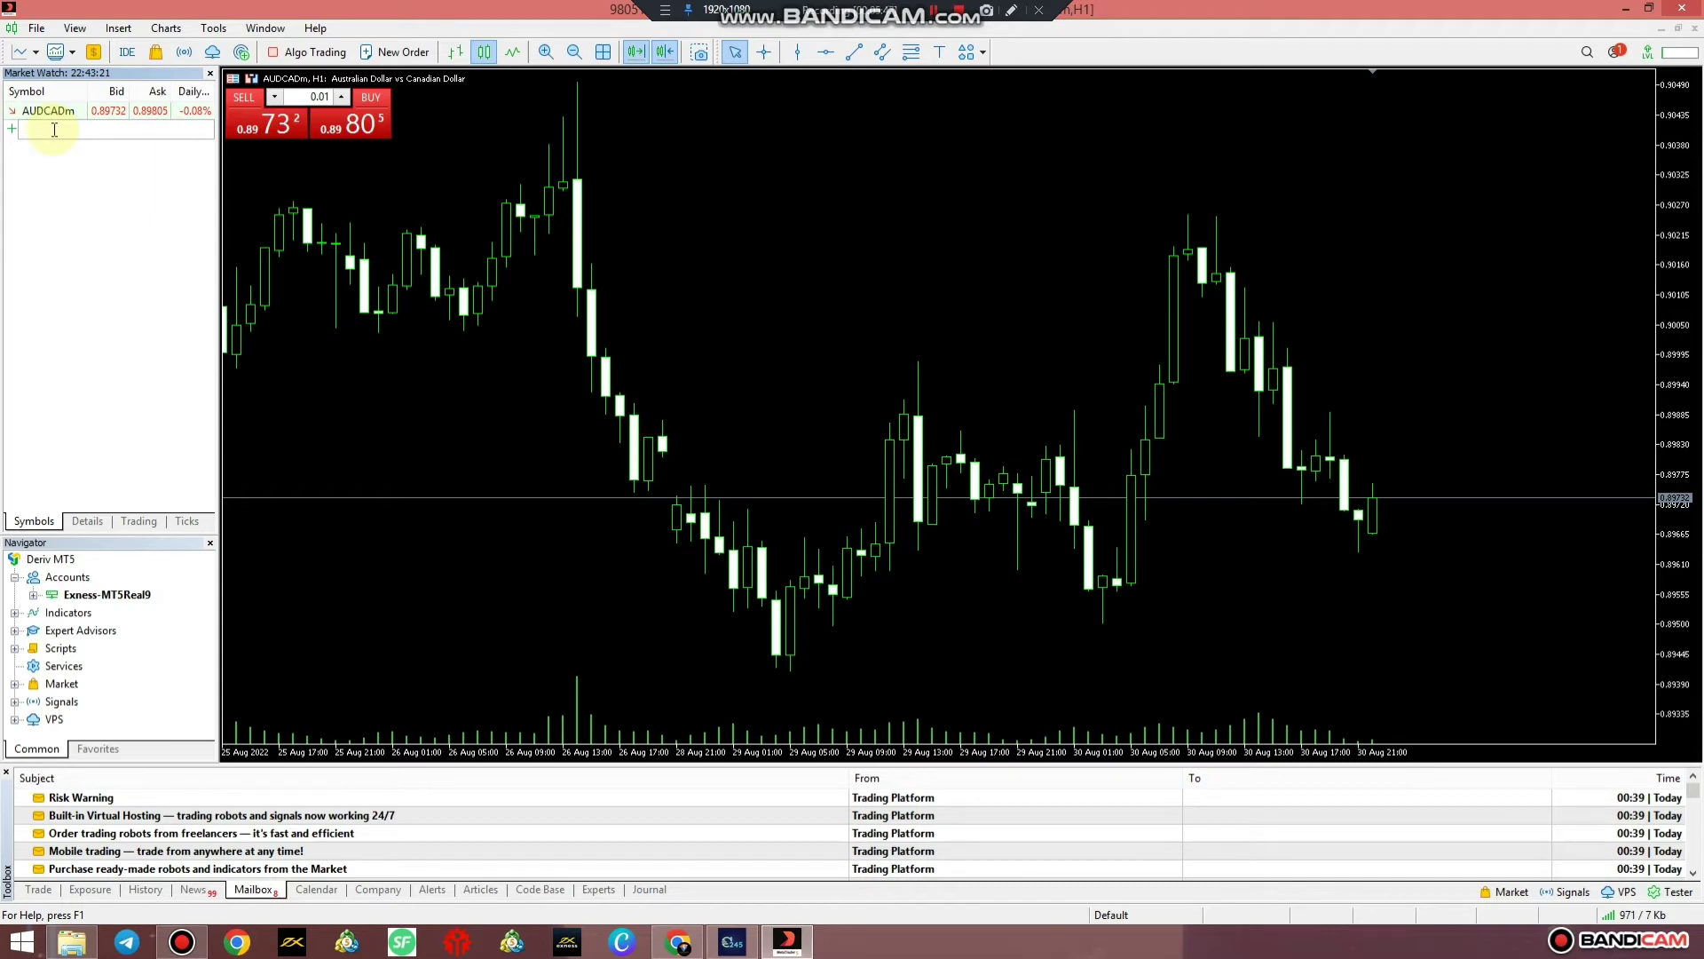
# Type and accept XAUUSDm, EURUSDm and GBPUSDm into the Market Watch's add row
pyautogui.write('XA')
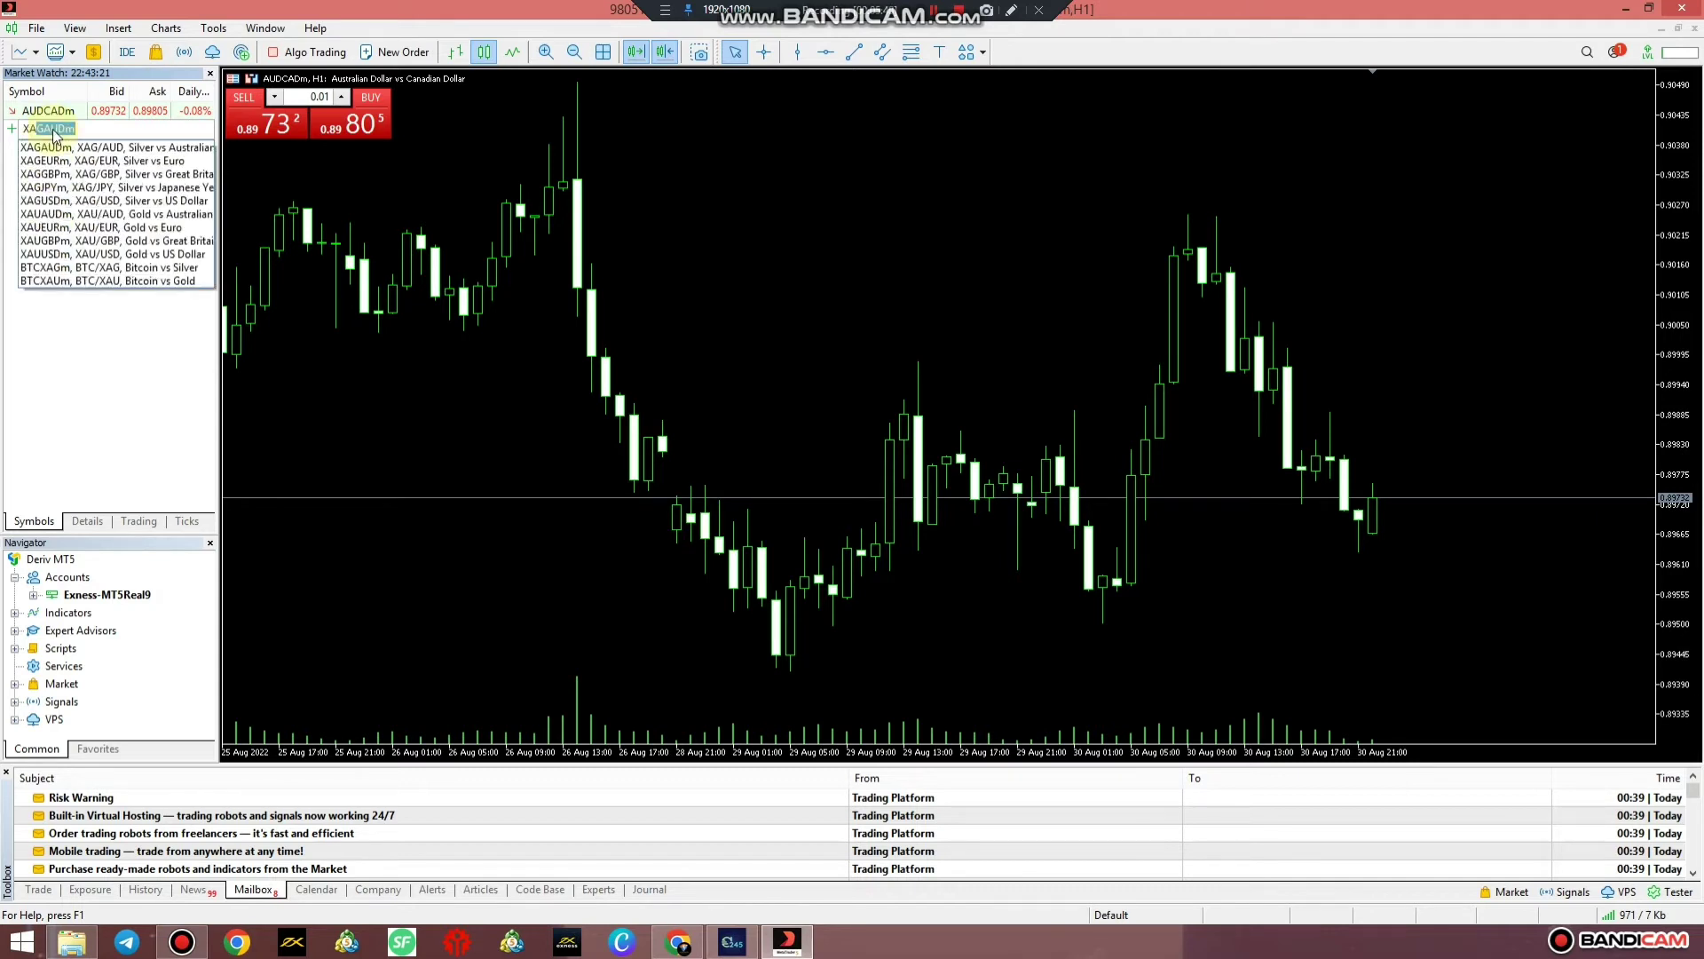
pyautogui.write('U')
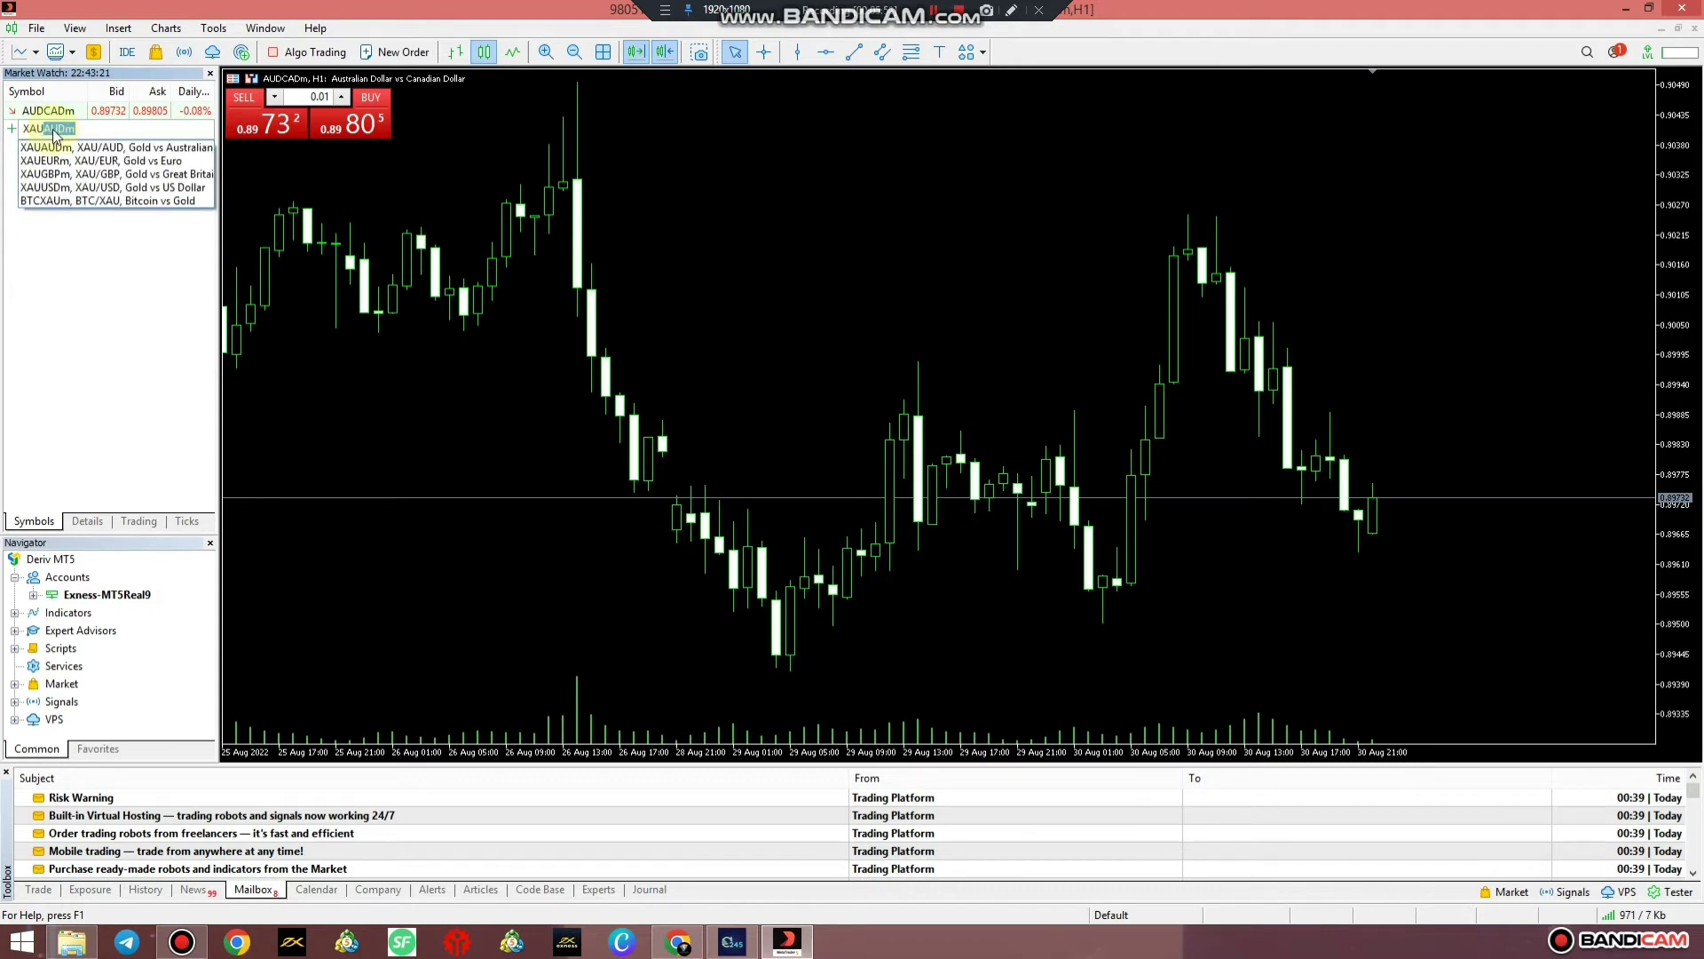
pyautogui.write('U')
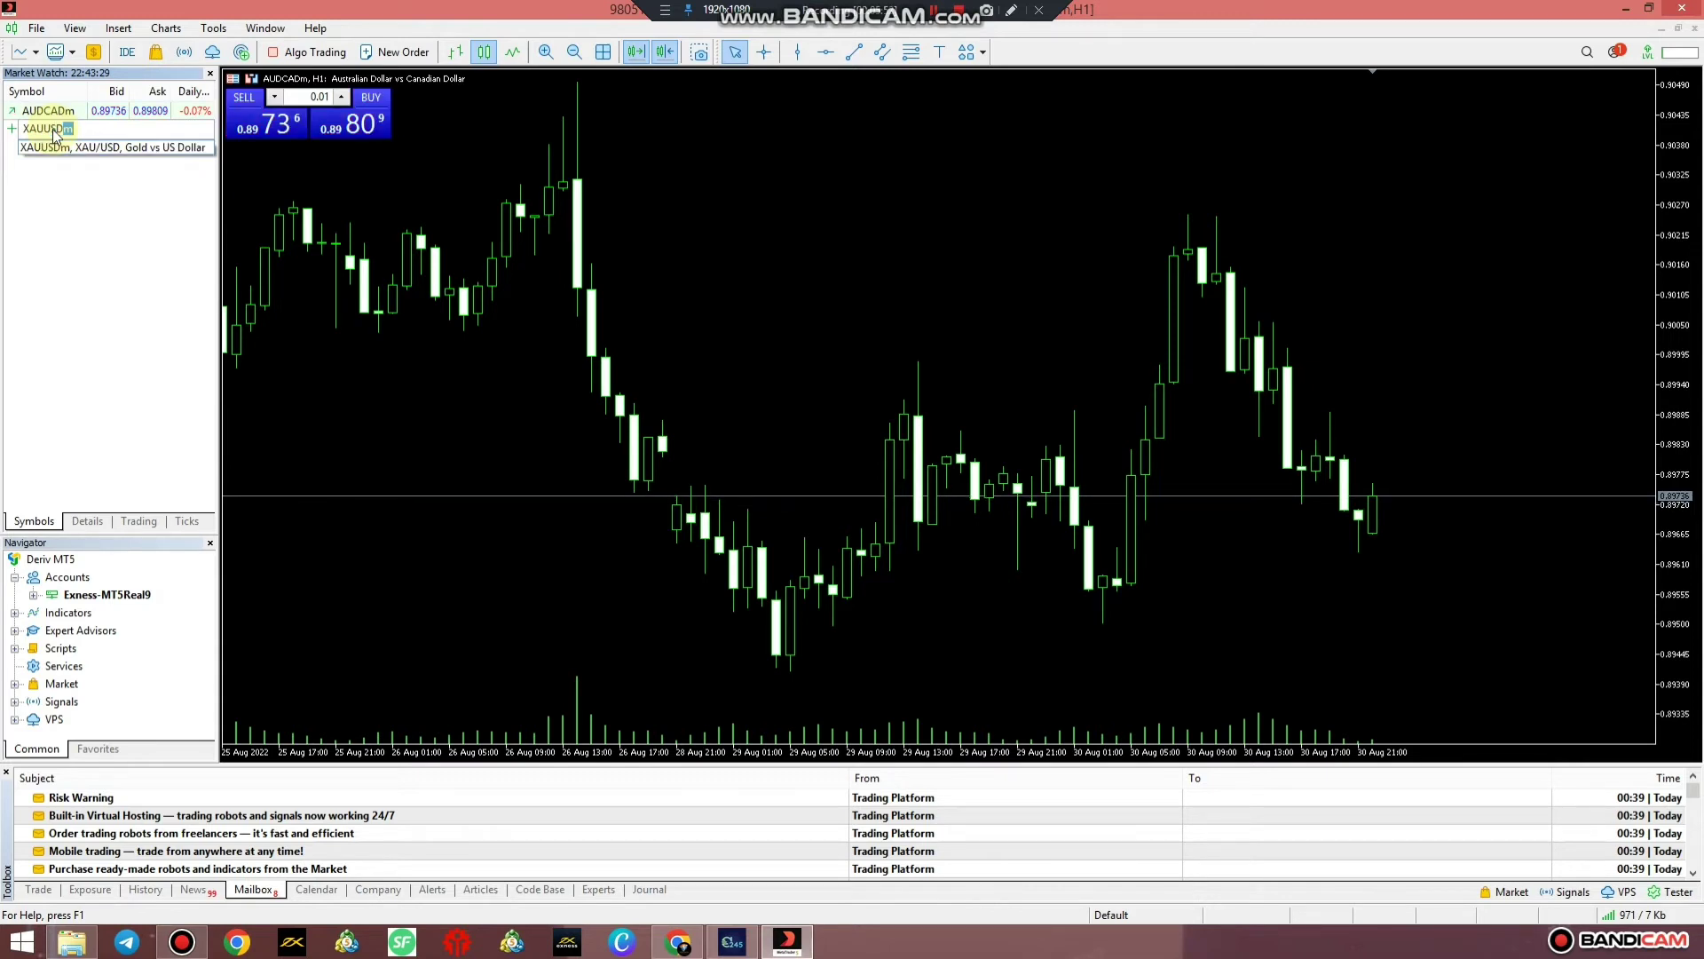
pyautogui.write('SD')
pyautogui.press('Return')
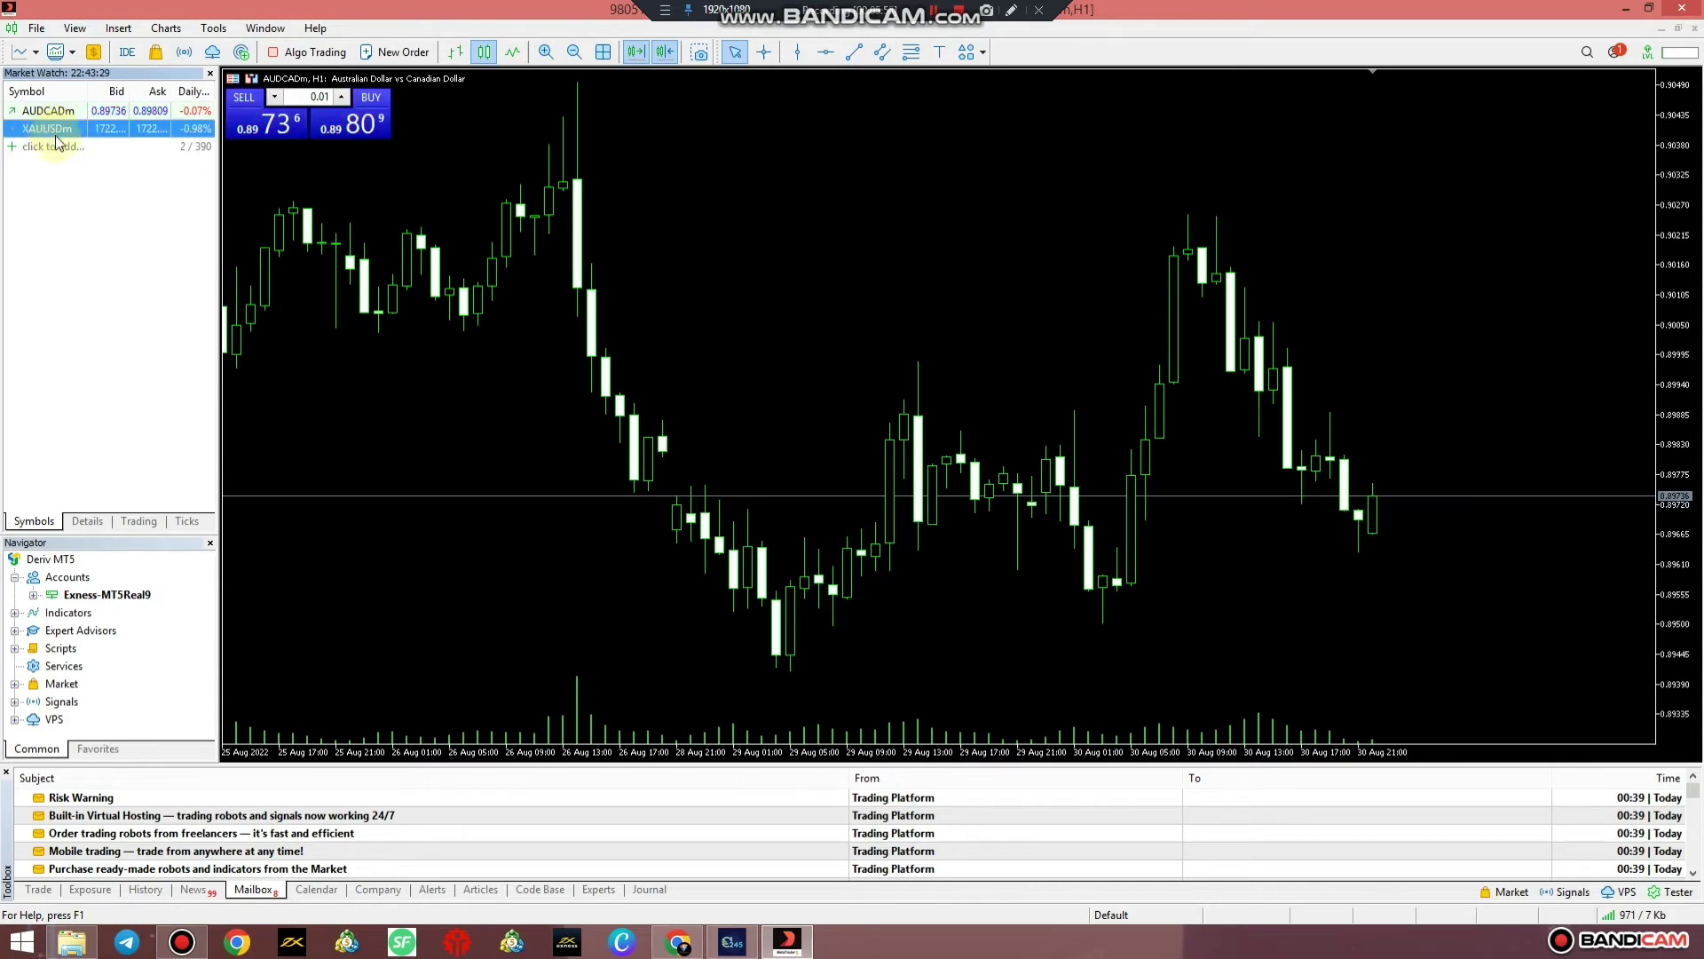
pyautogui.click(61, 151)
pyautogui.write('euru')
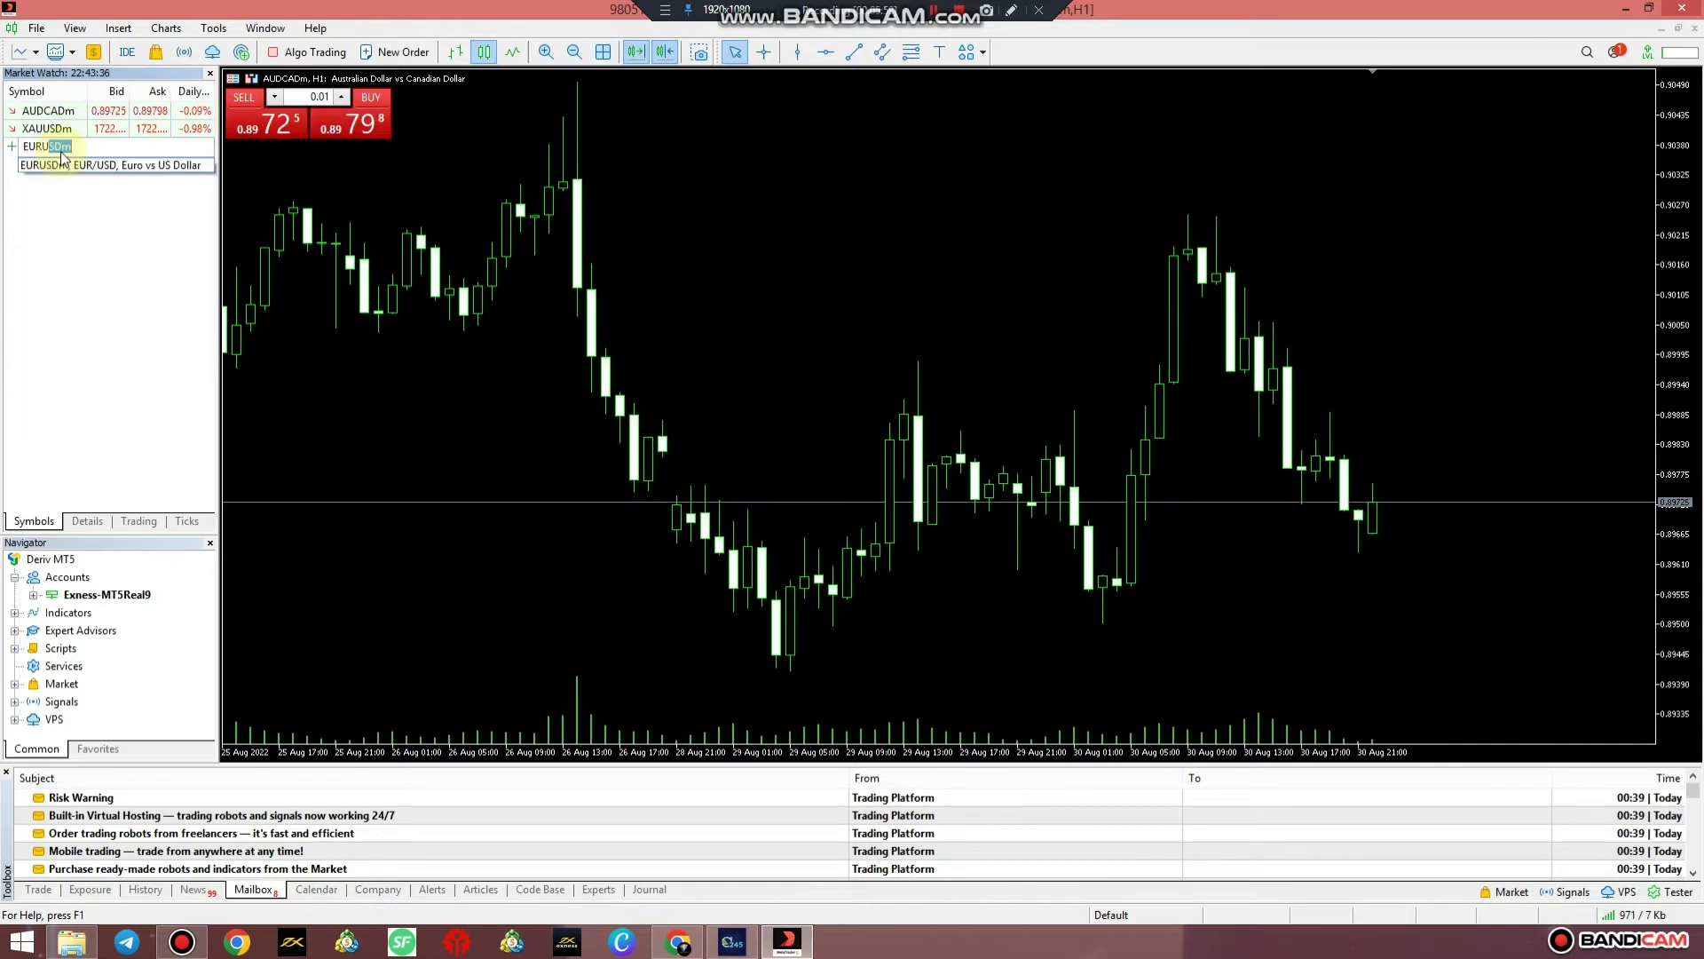
pyautogui.press('Return')
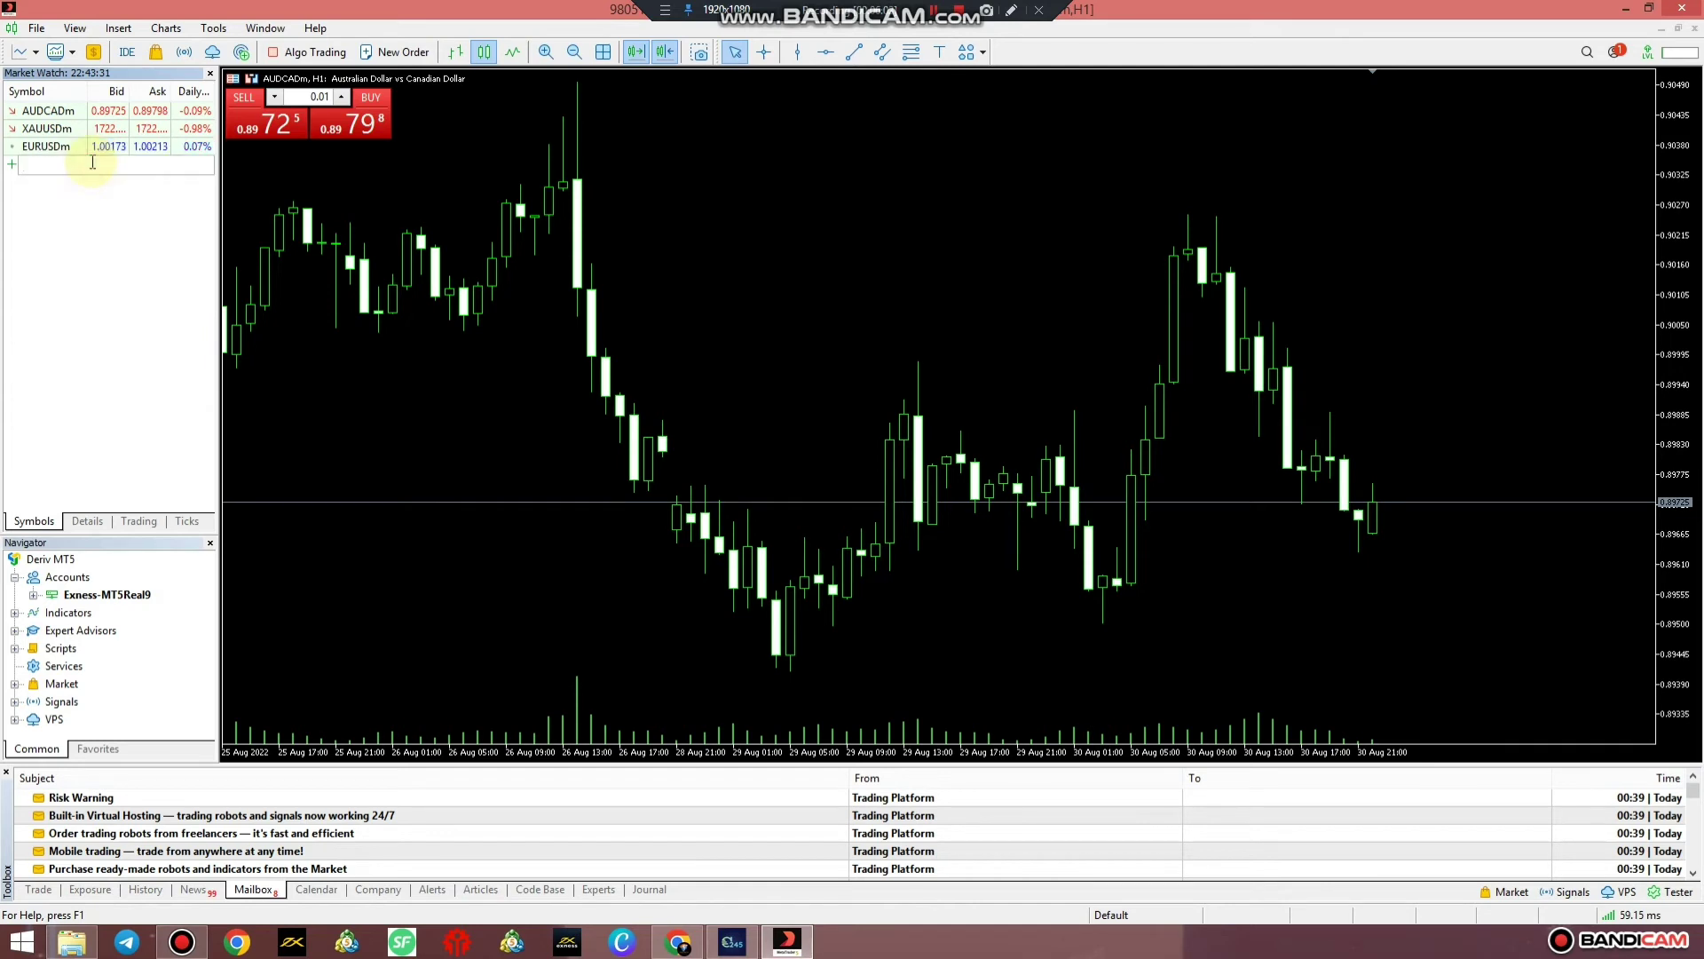
pyautogui.write('gbpu')
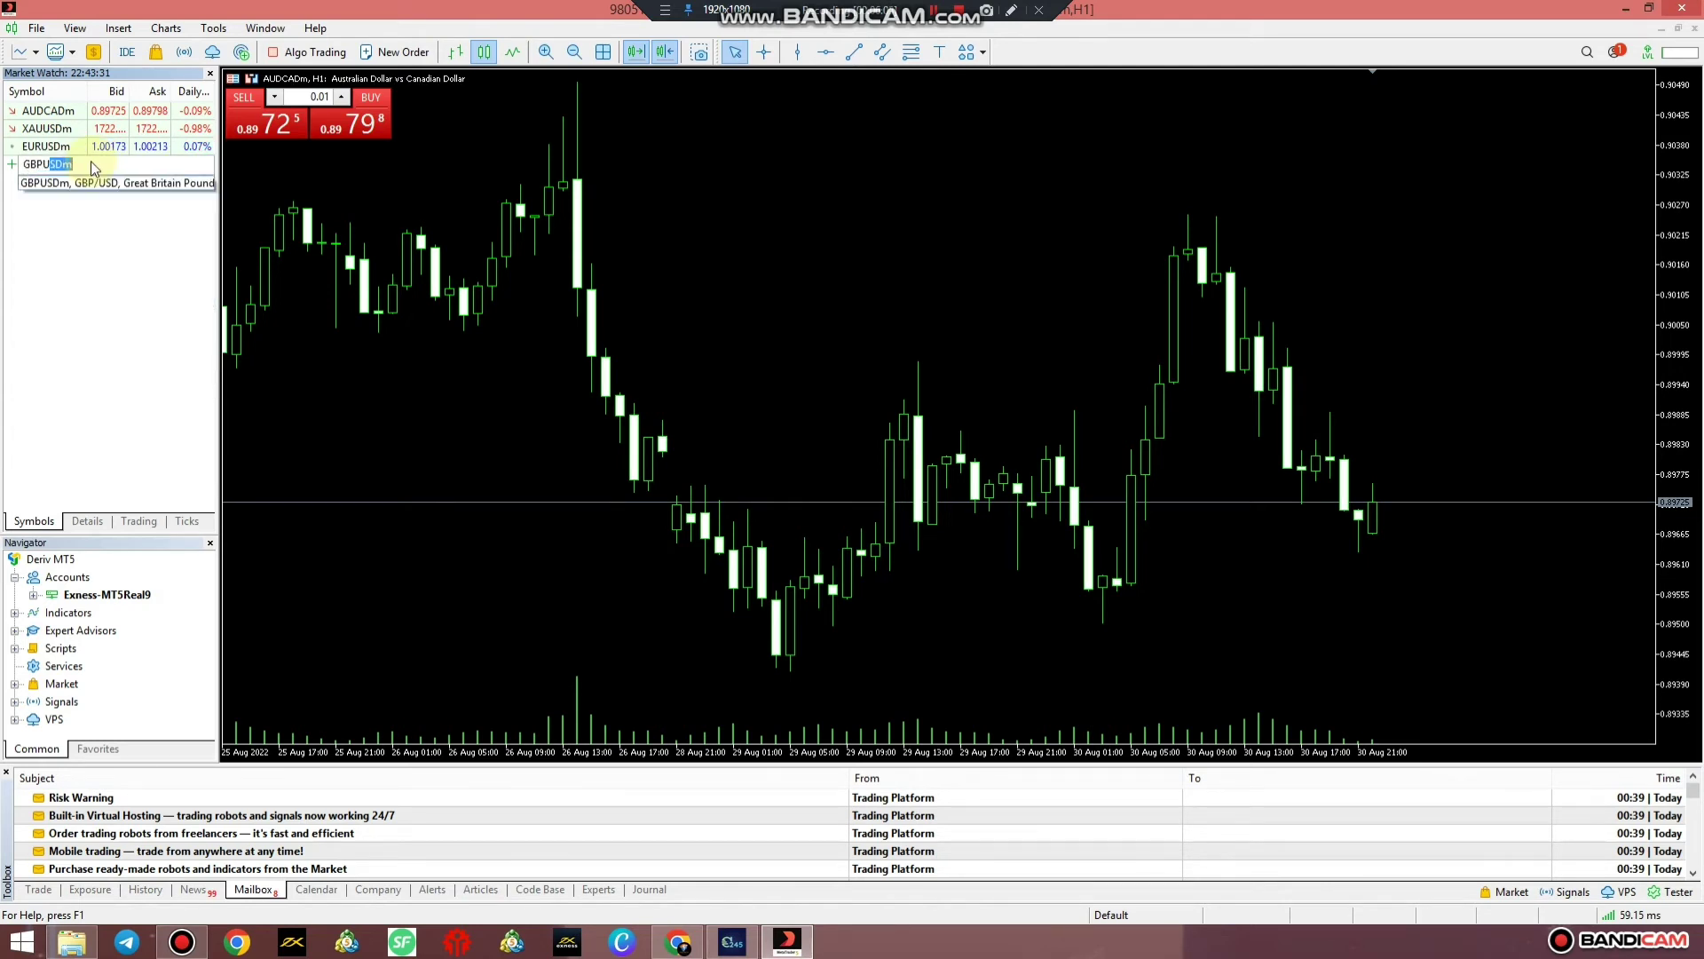
pyautogui.write('sd')
pyautogui.press('Return')
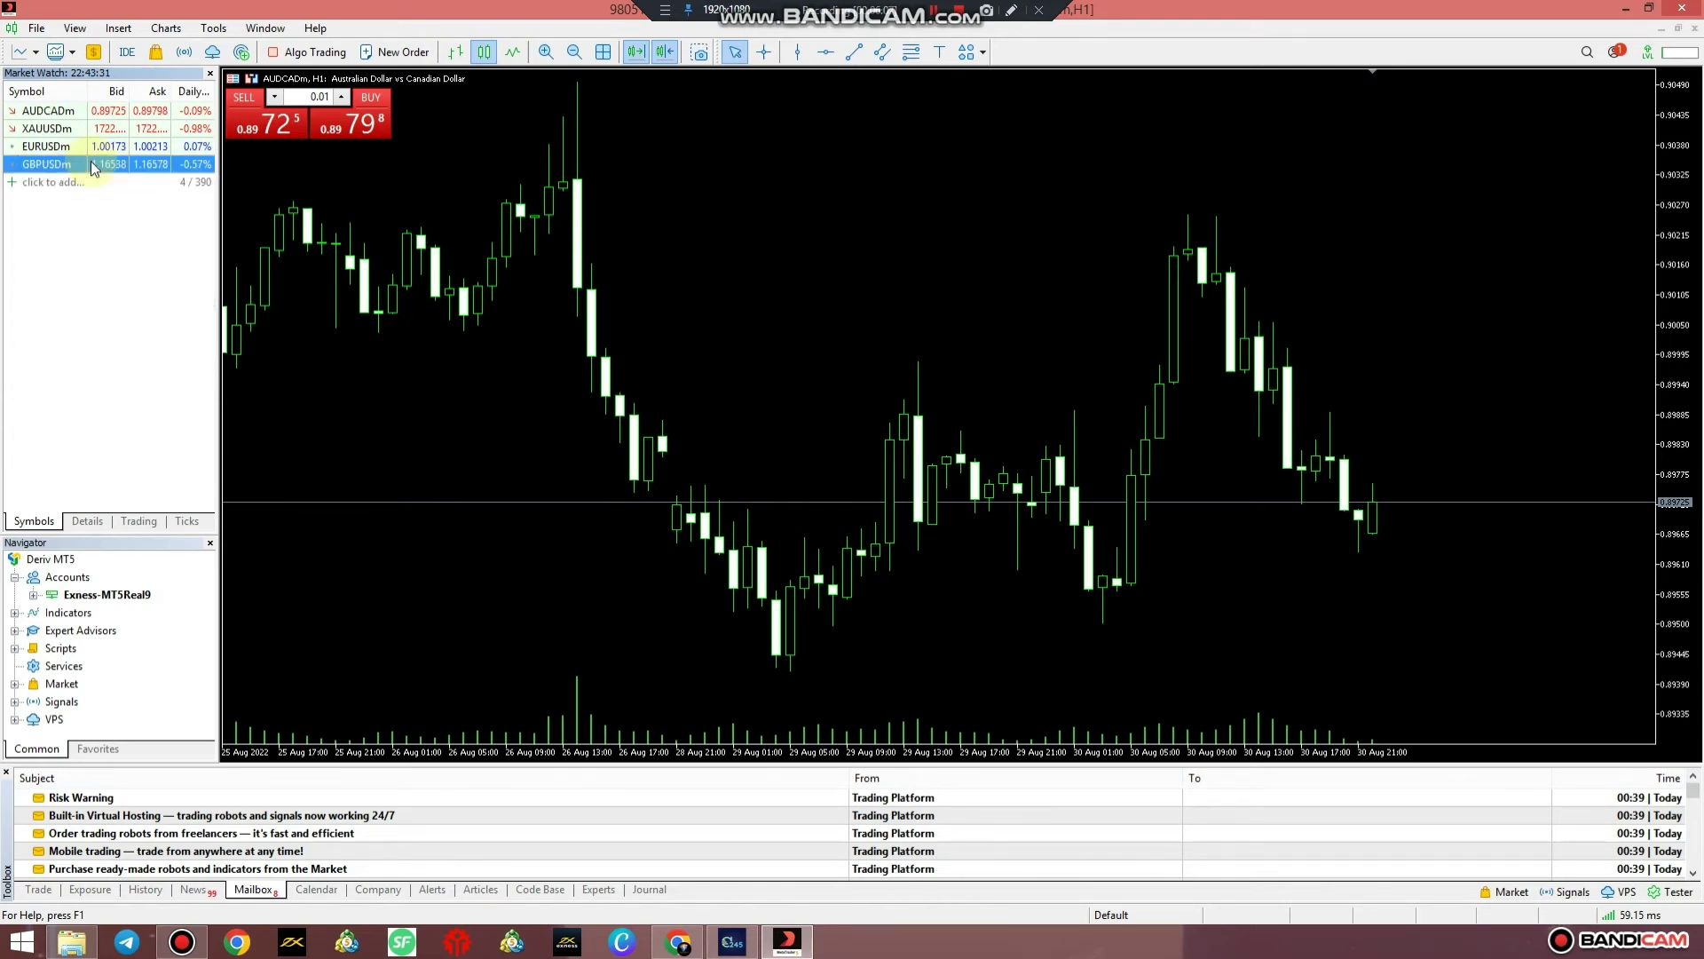
pyautogui.rightClick(86, 275)
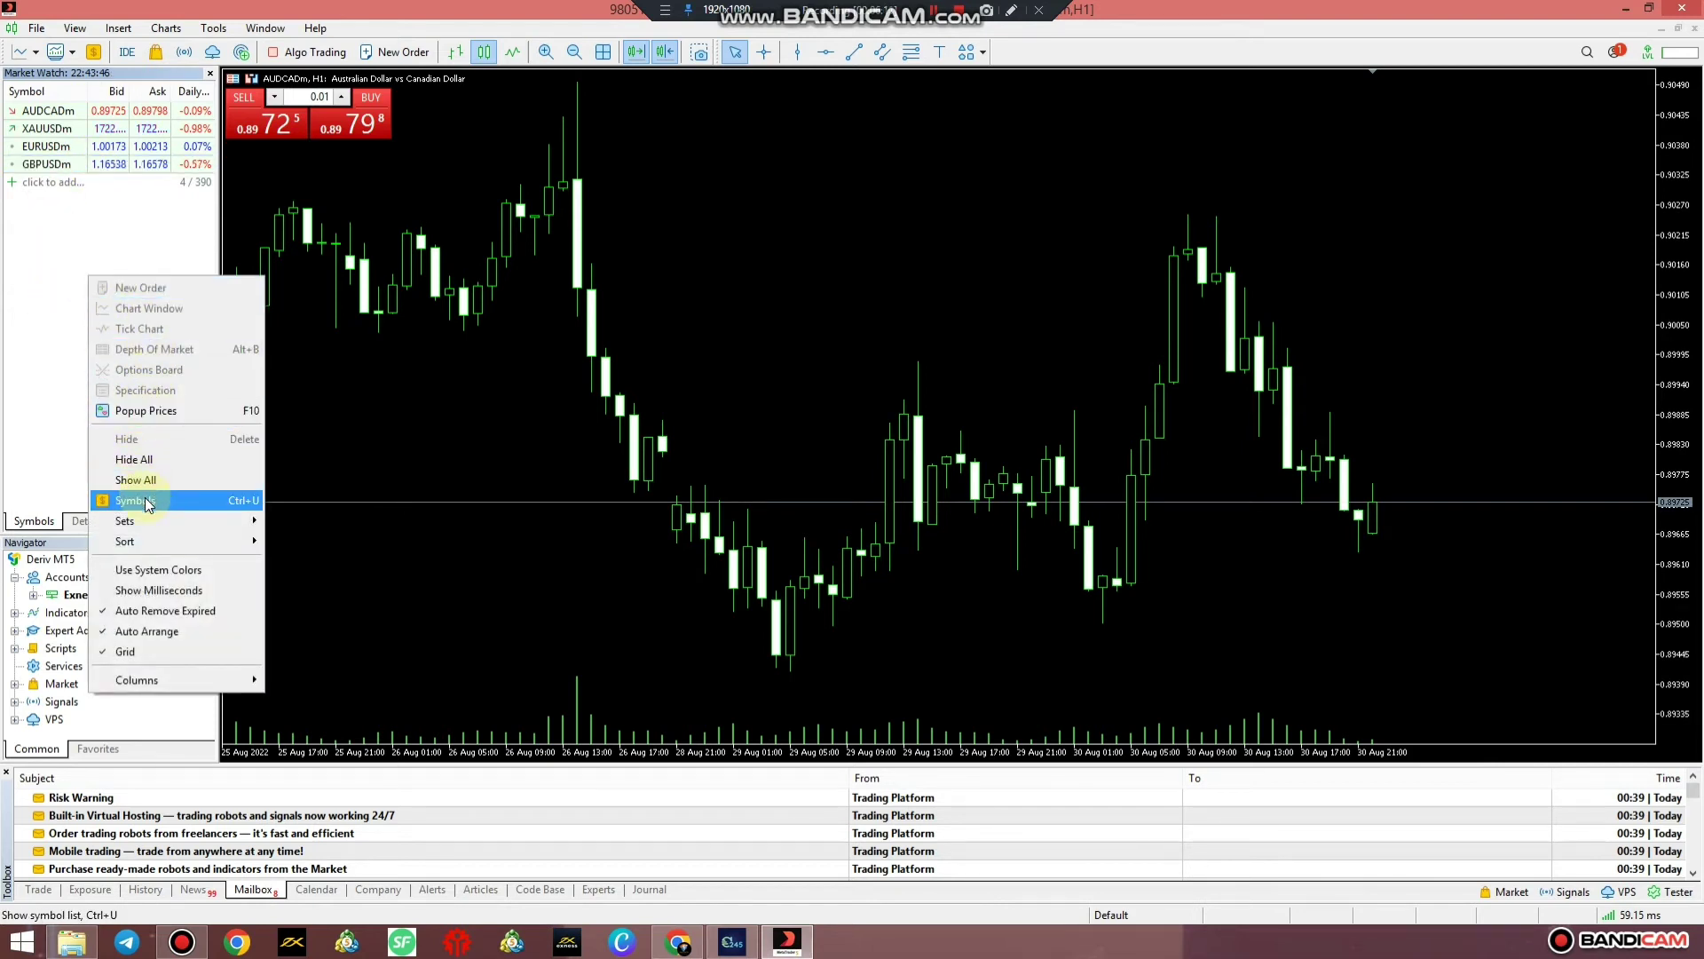
# Open the Symbols catalogue and add BTCUSDm from Crypto_group to the Market Watch
pyautogui.click(142, 500)
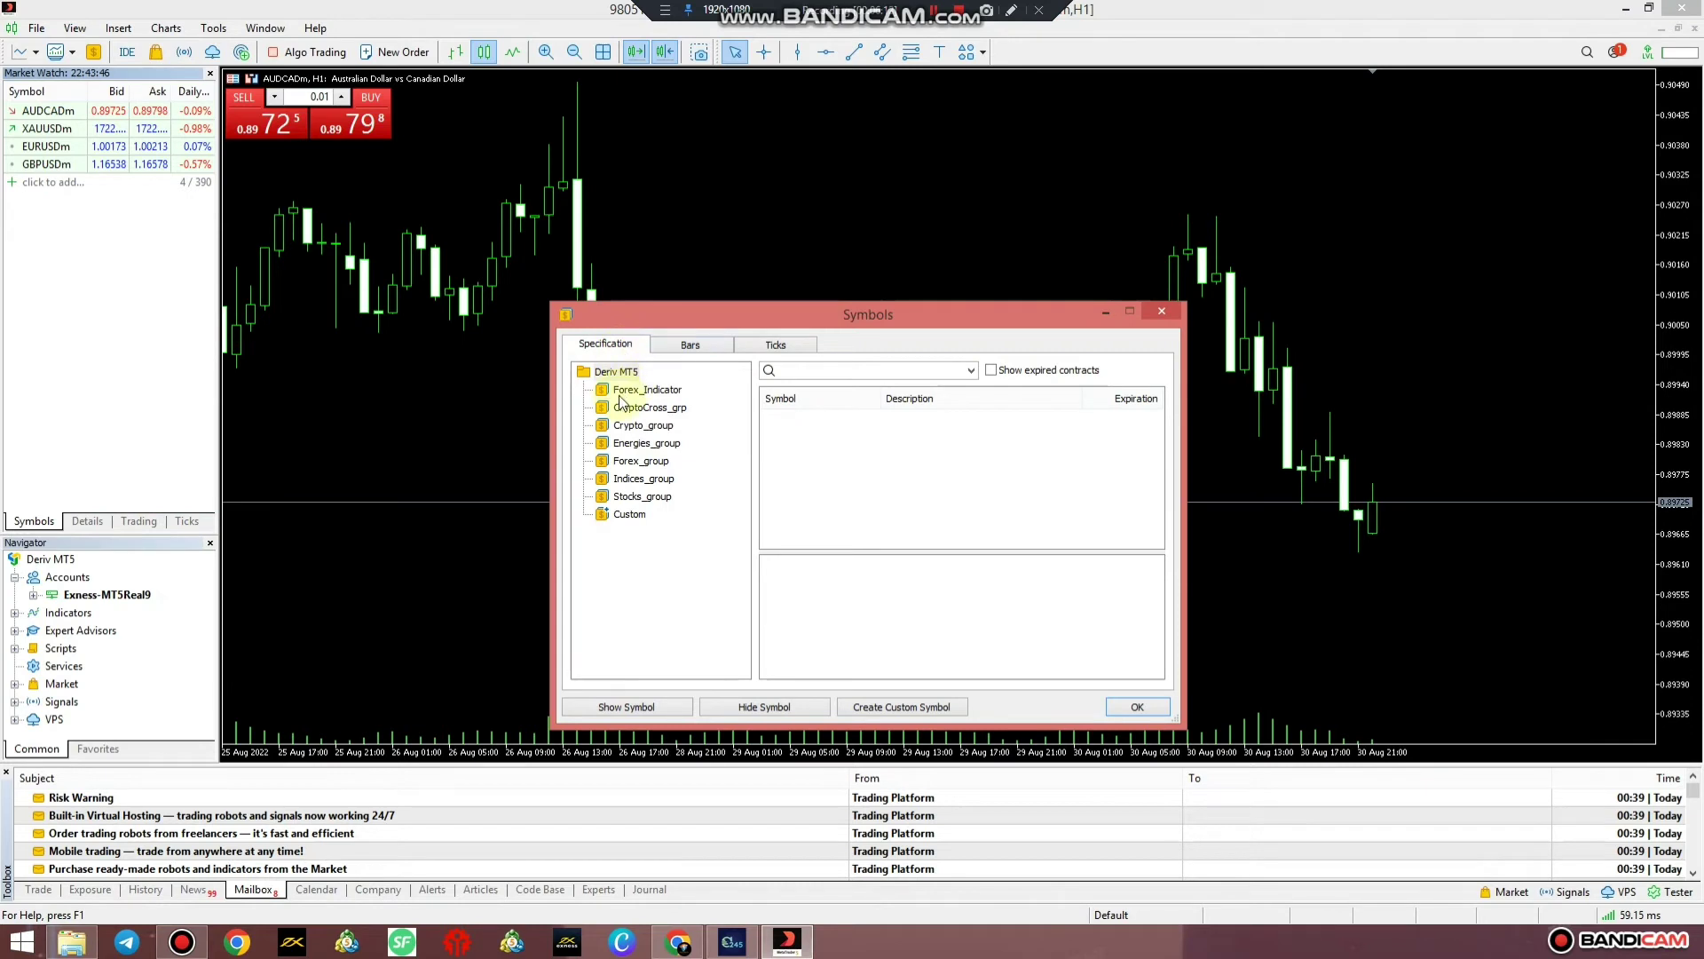
pyautogui.click(614, 391)
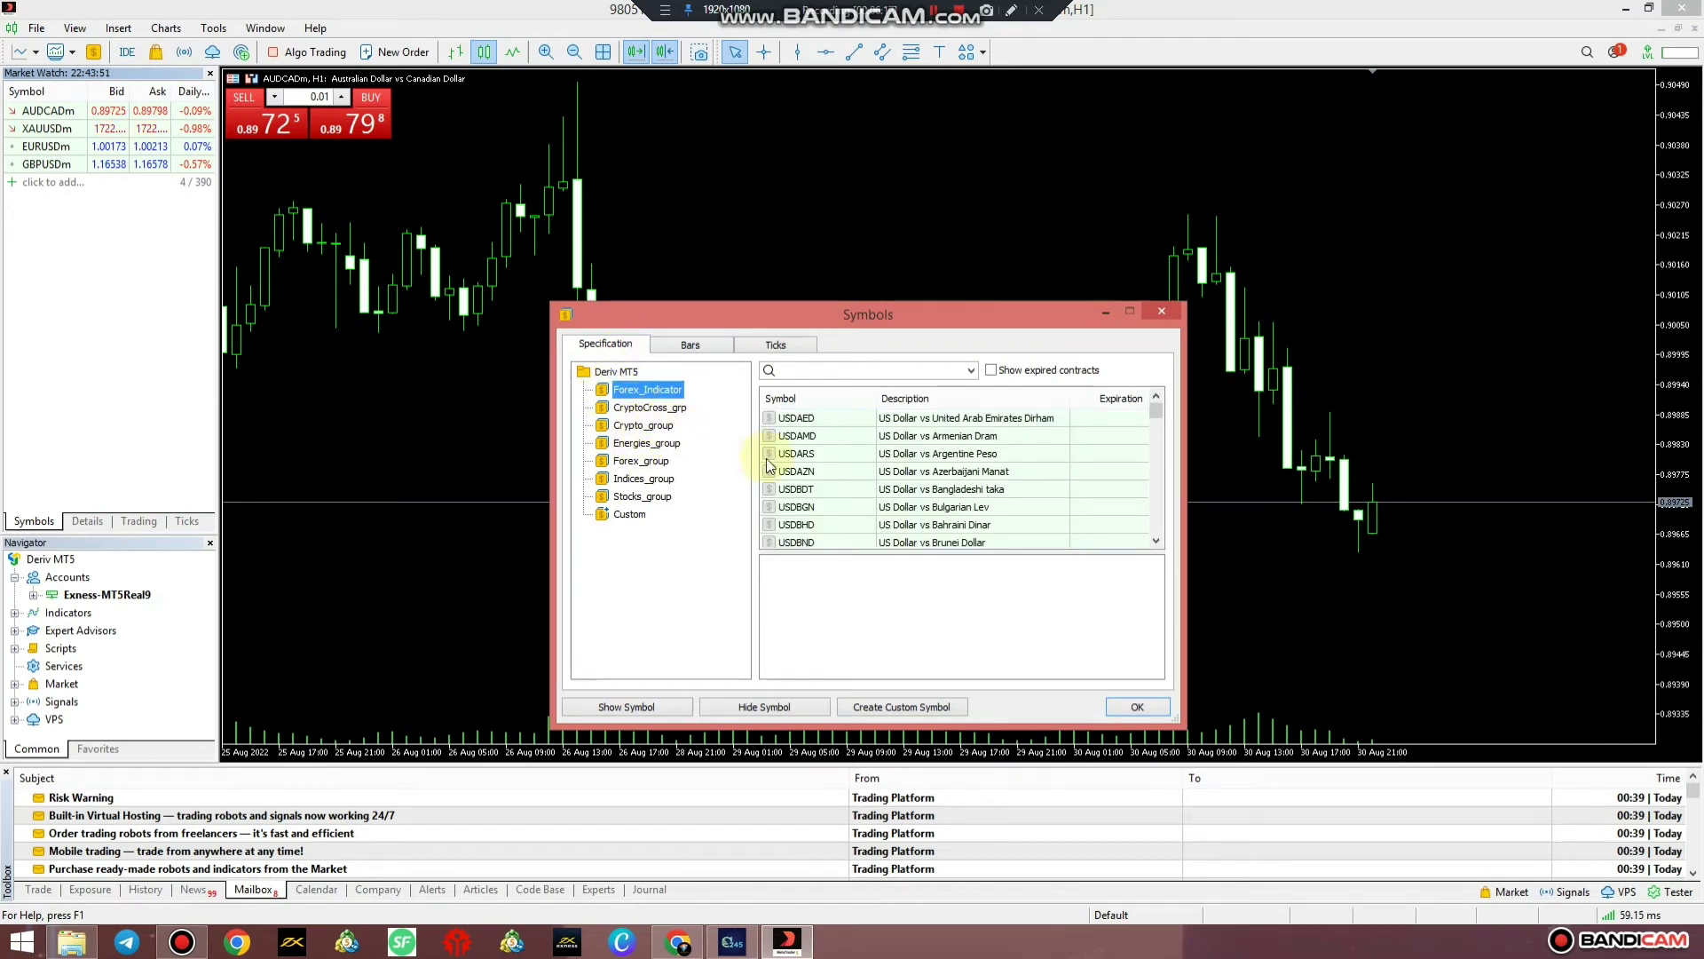
pyautogui.click(857, 453)
pyautogui.scroll(-8, 859, 463)
pyautogui.scroll(-3, 858, 463)
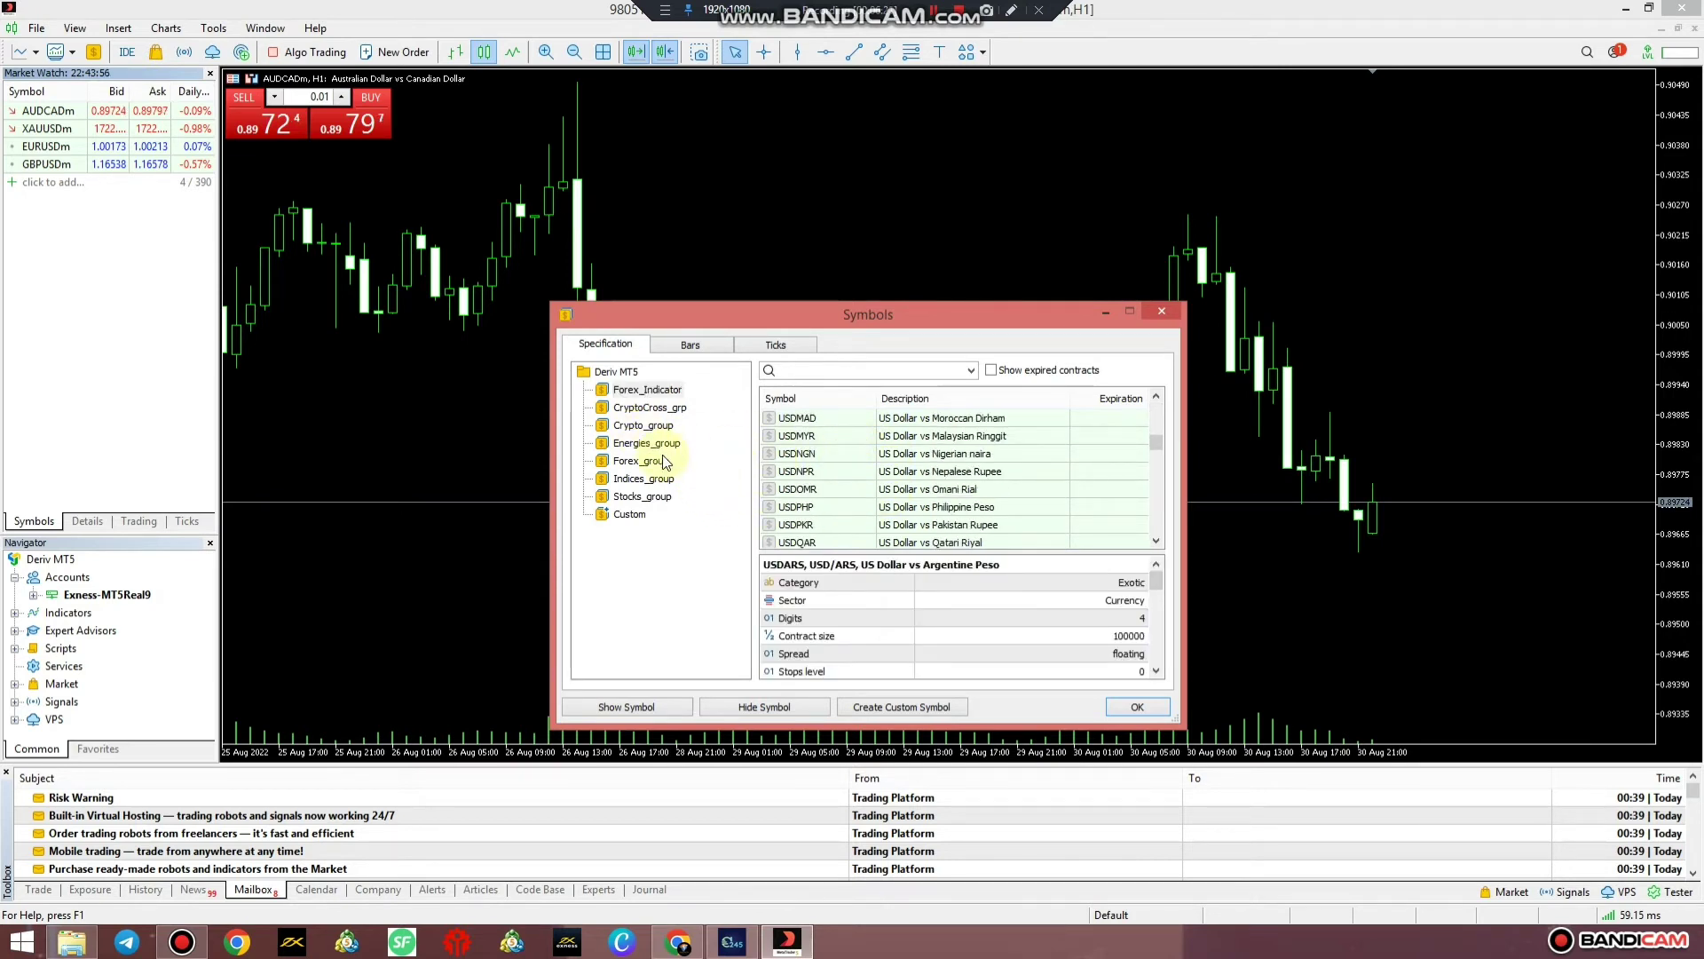
pyautogui.click(657, 426)
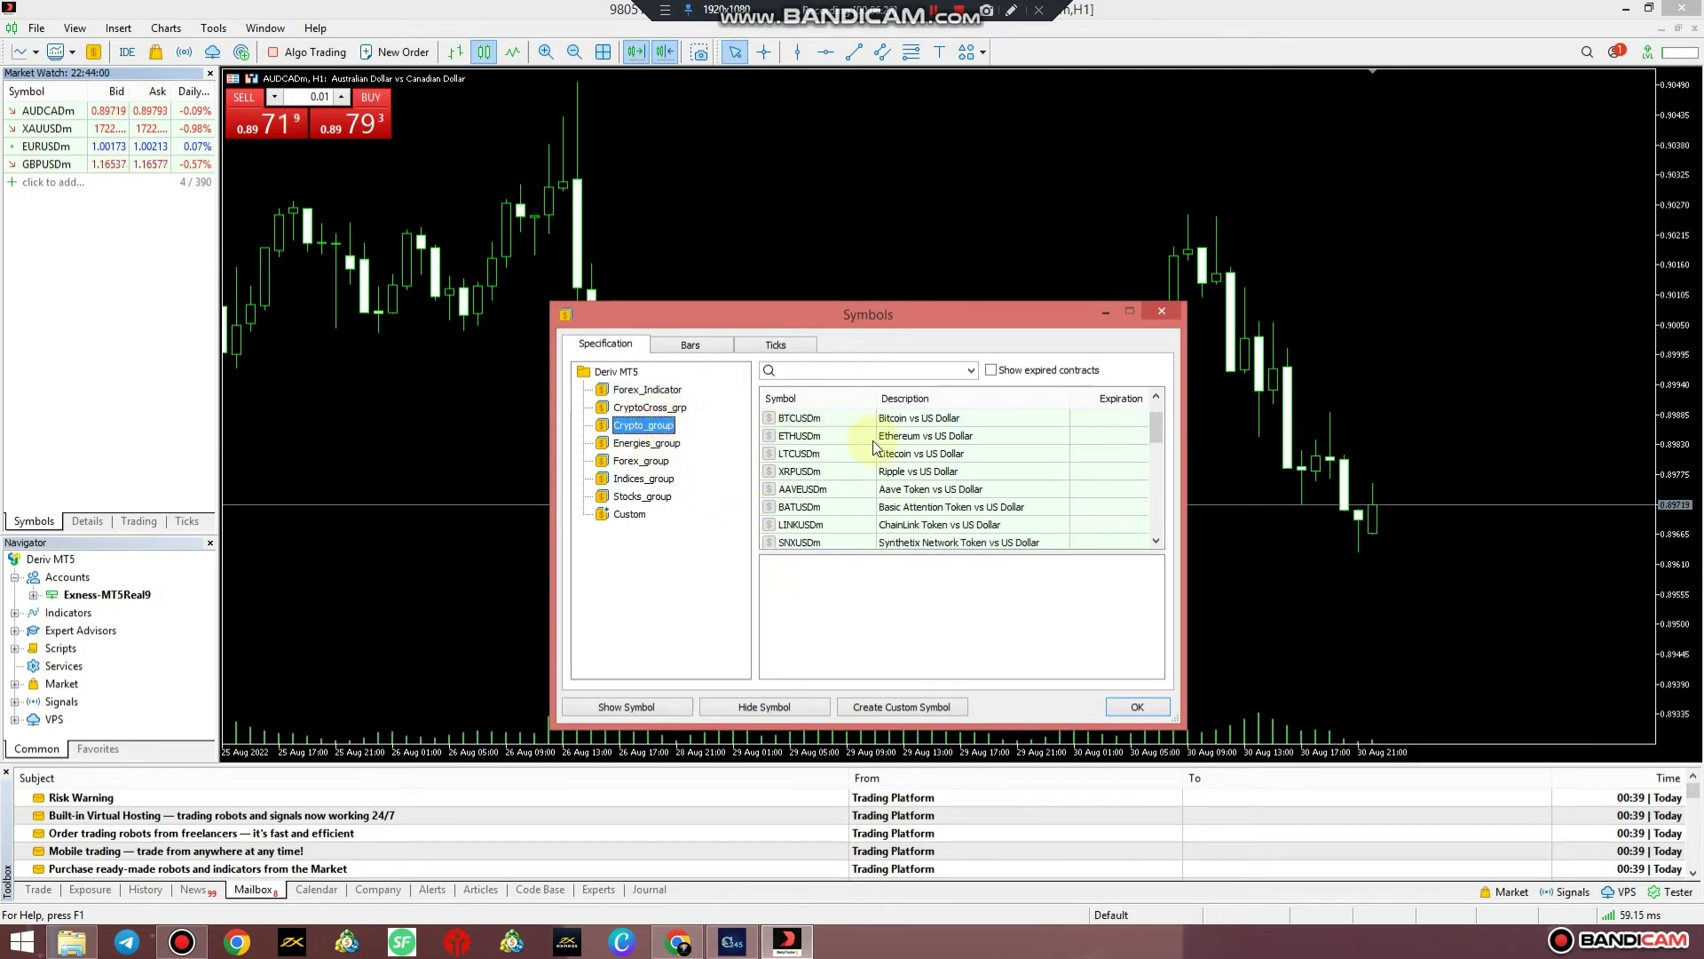
pyautogui.doubleClick(813, 417)
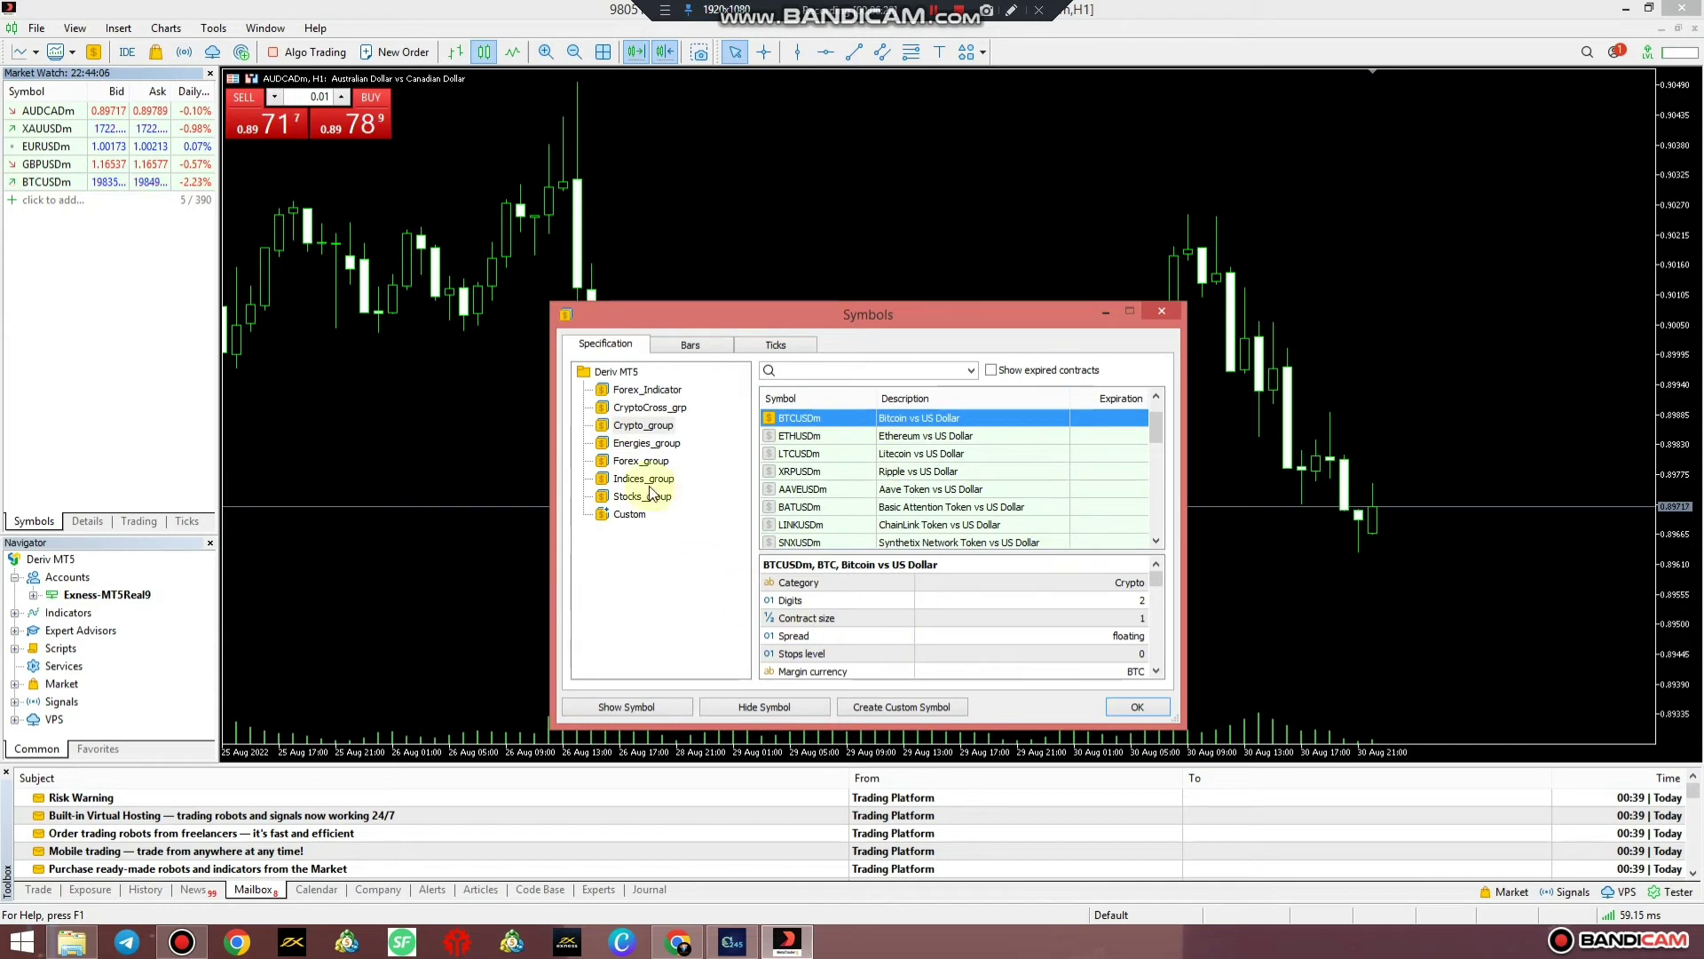
# Add USDGHSm from Forex_Indicator, remove it again, and close the Symbols window
pyautogui.click(646, 389)
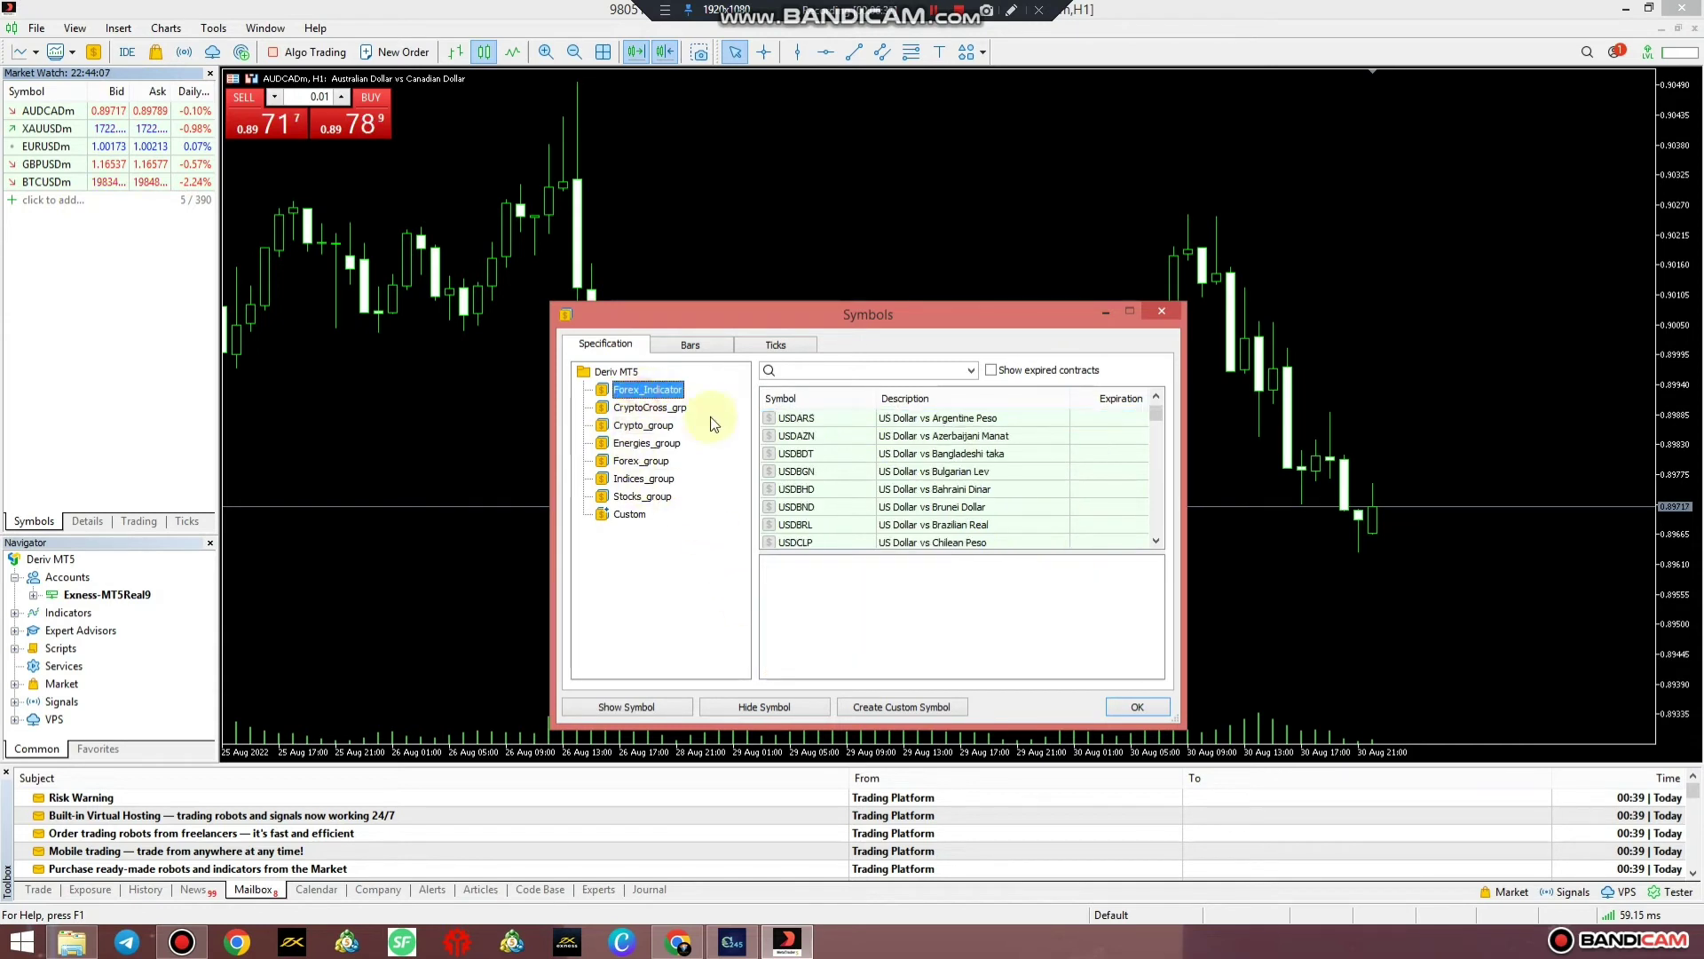
pyautogui.click(843, 486)
pyautogui.scroll(-8, 845, 497)
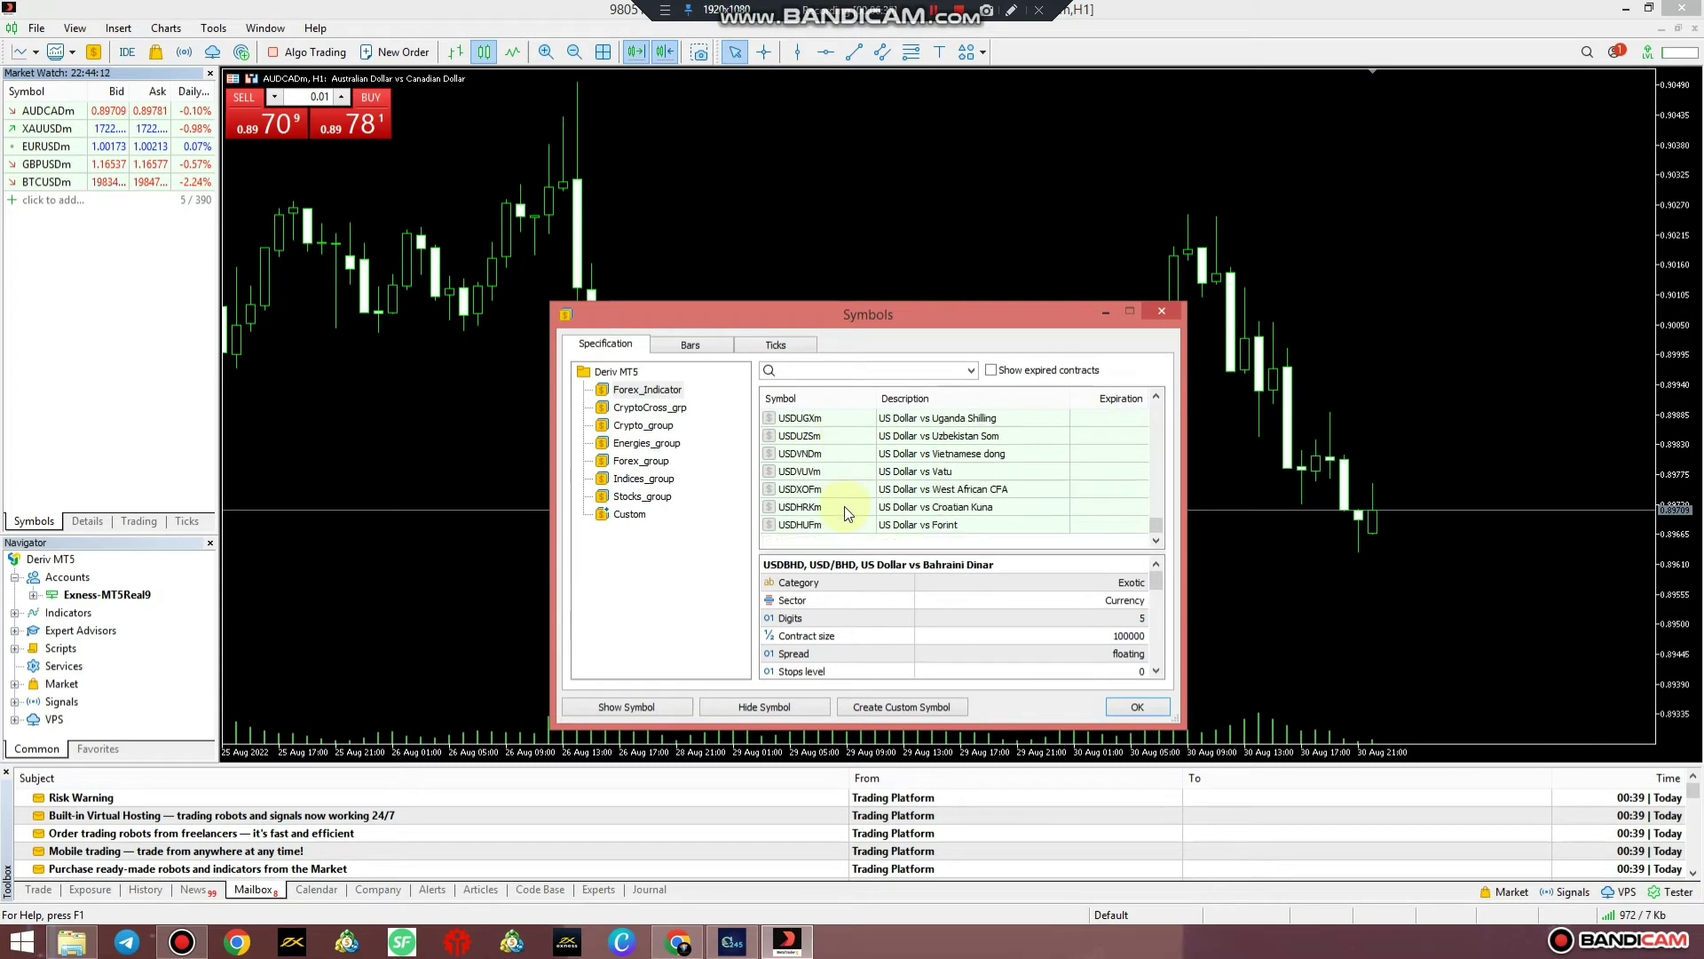
pyautogui.scroll(-1, 844, 507)
pyautogui.scroll(4, 844, 504)
pyautogui.doubleClick(809, 436)
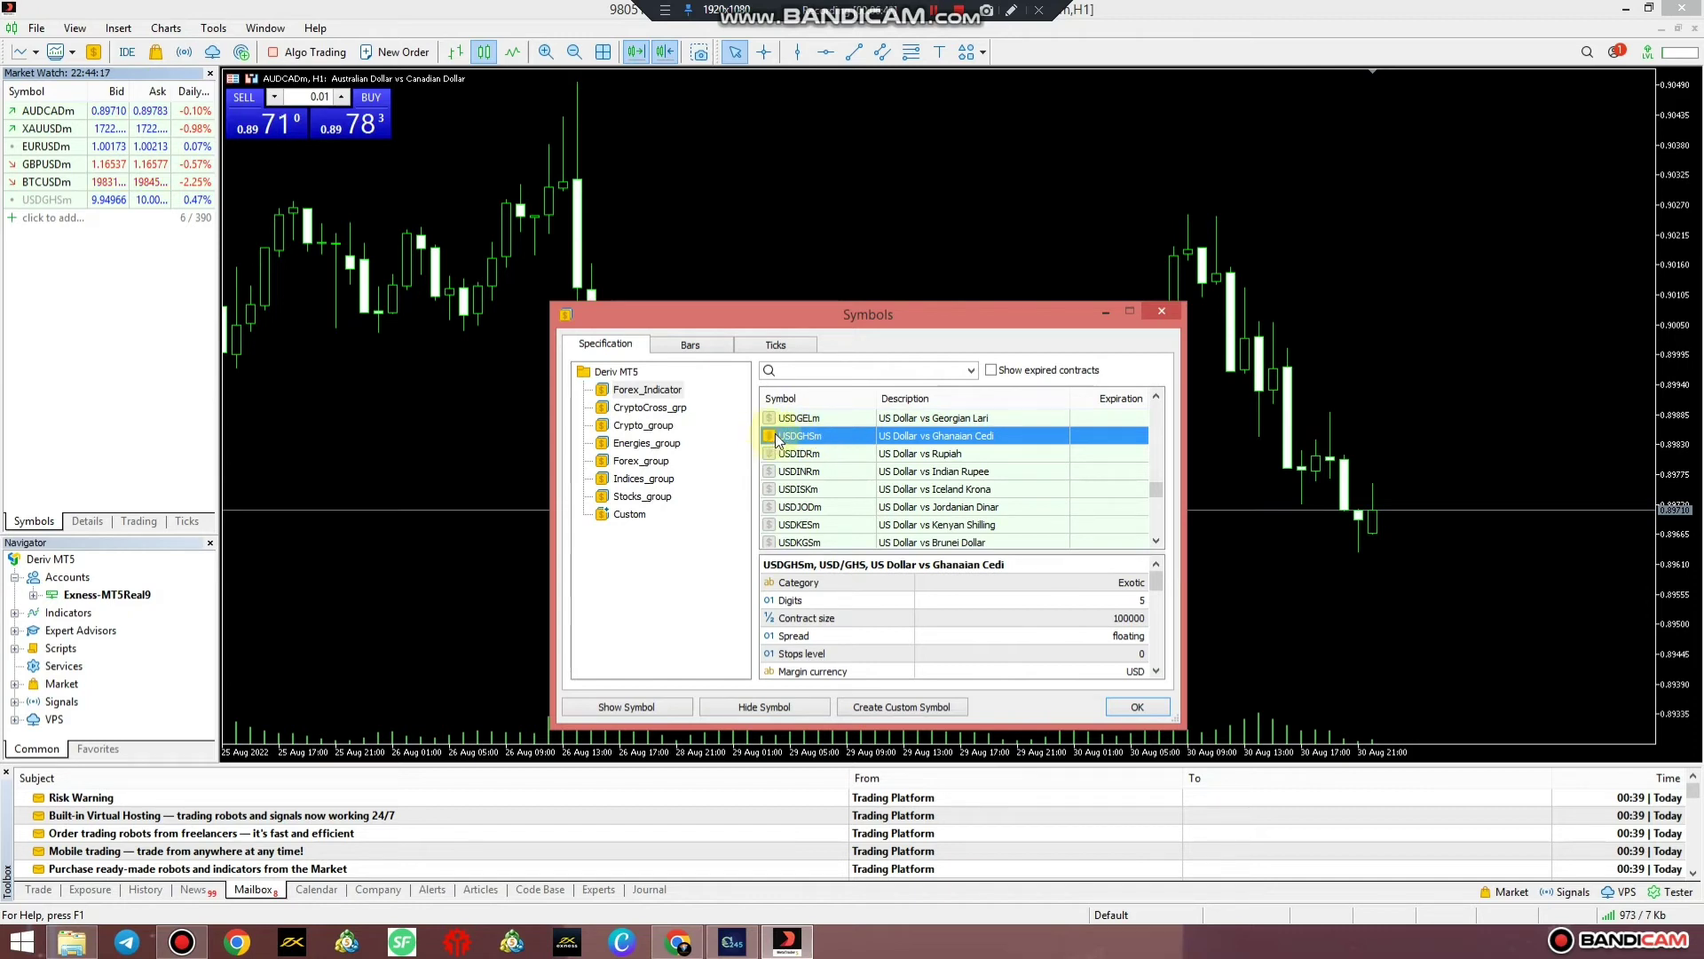
pyautogui.doubleClick(803, 436)
pyautogui.click(1160, 314)
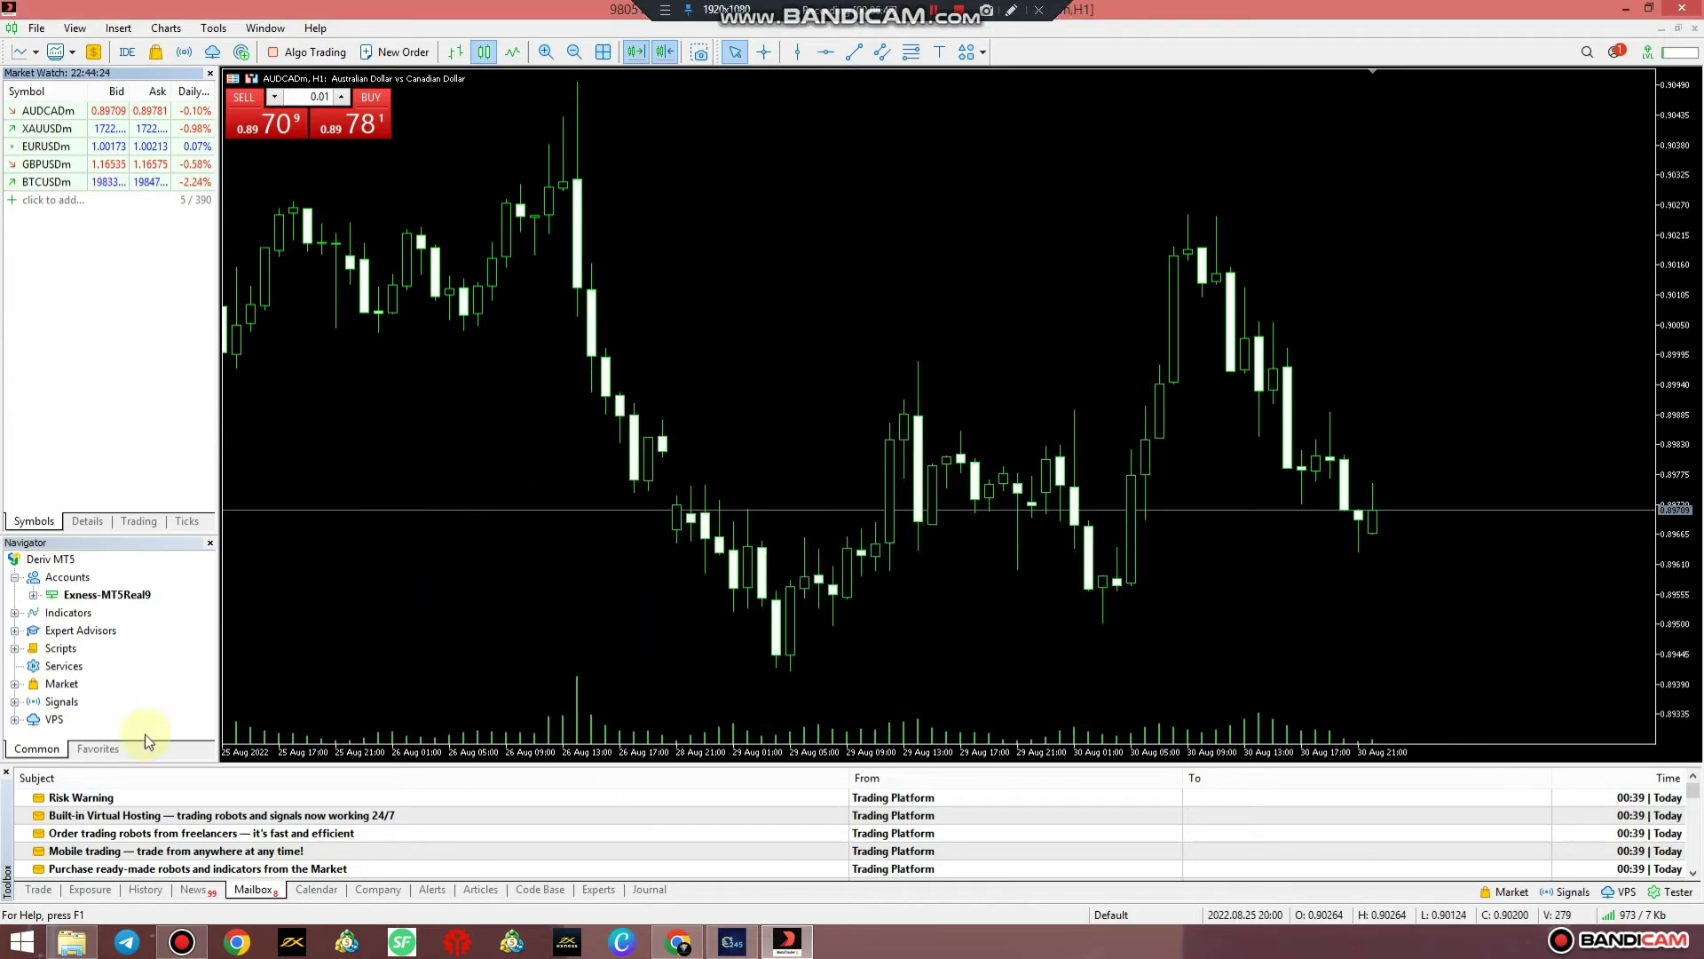
# Show the Toolbox Trade tab and add a Comment column to its table
pyautogui.click(36, 889)
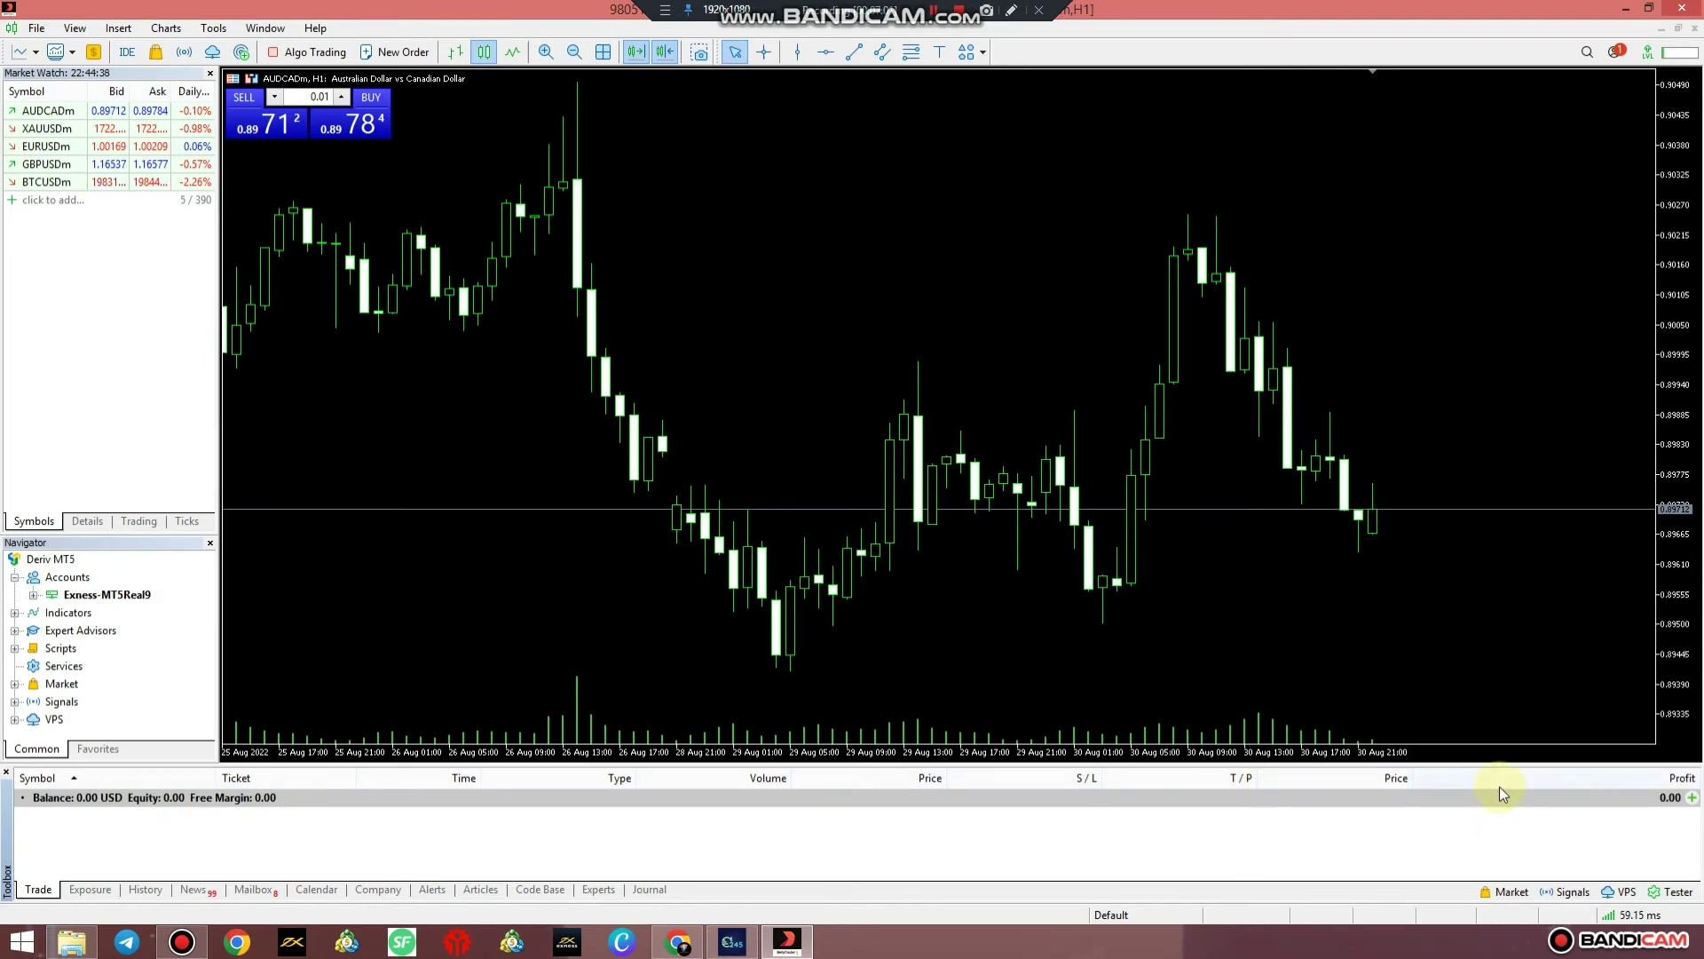
pyautogui.rightClick(1126, 817)
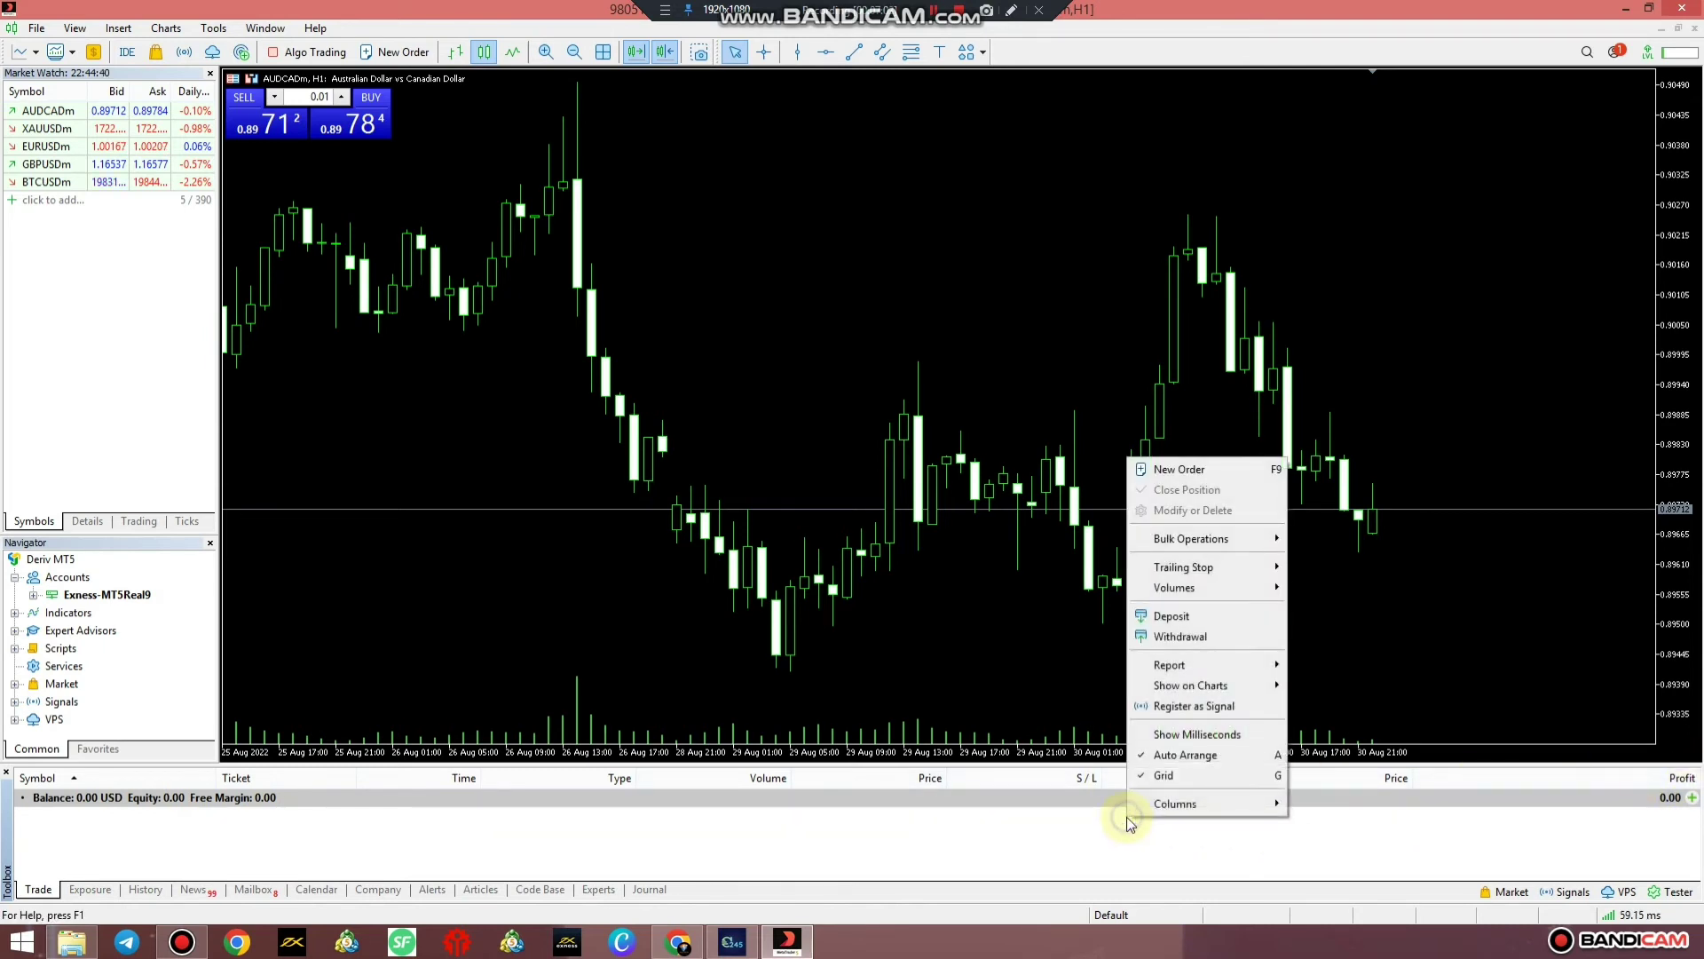
pyautogui.moveTo(1176, 804)
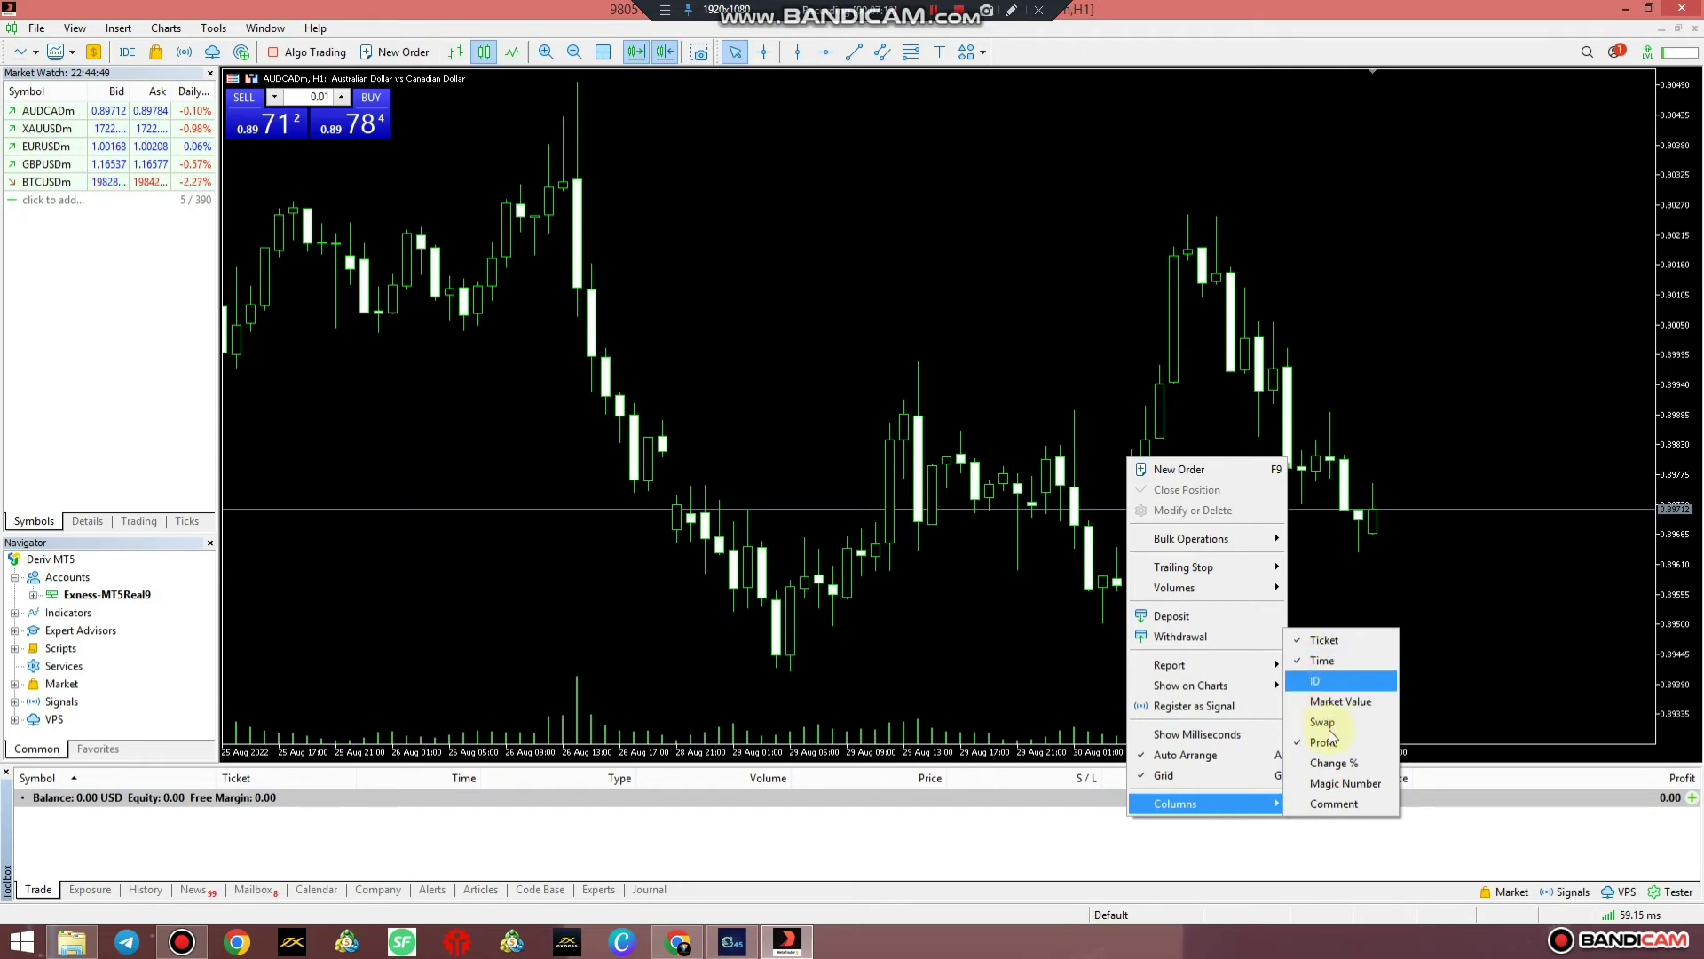
pyautogui.click(1344, 804)
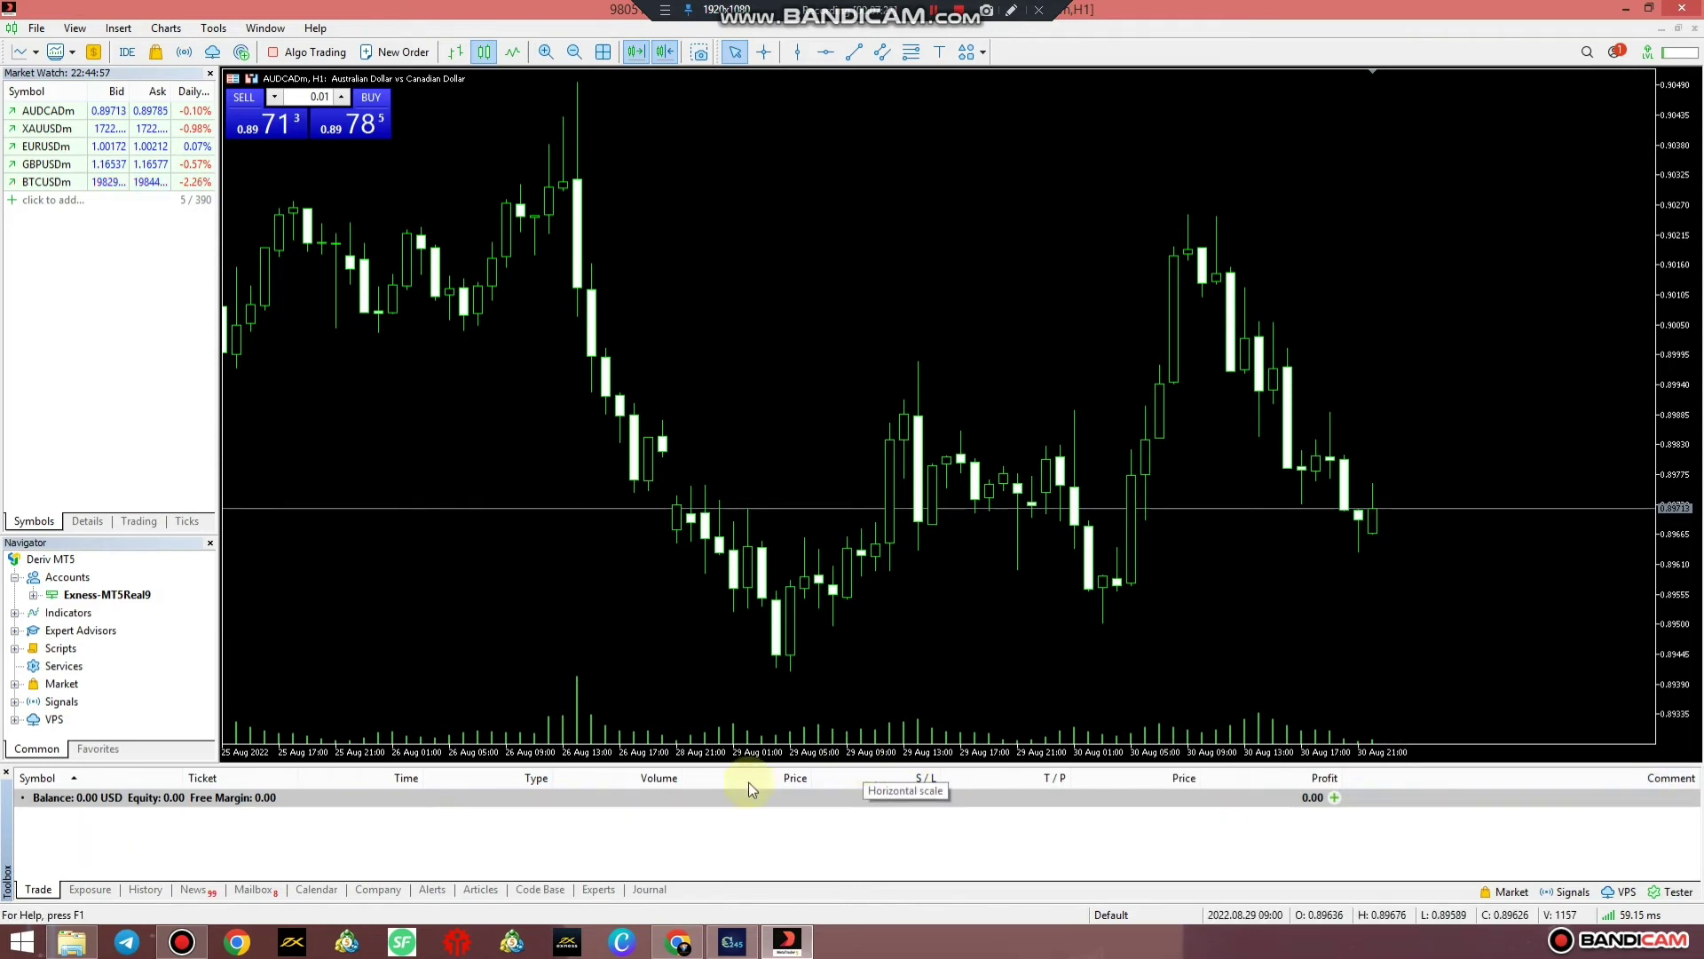
# Open the History tab and add a Comment column to the deal list
pyautogui.click(151, 890)
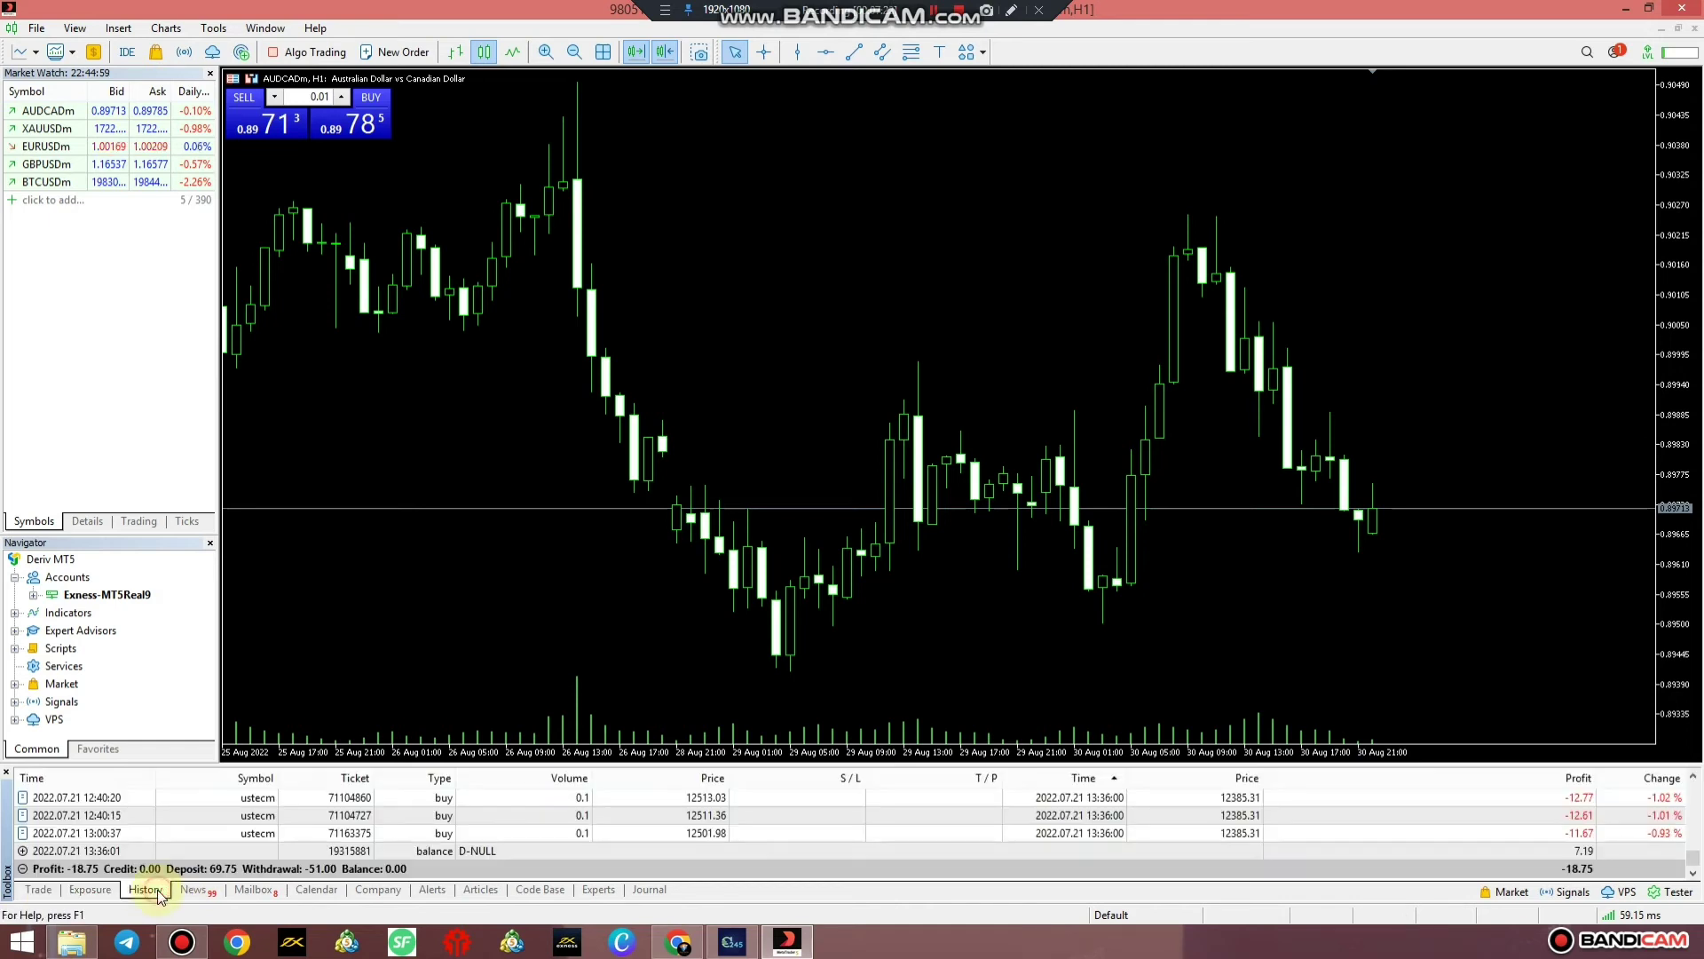
pyautogui.rightClick(331, 852)
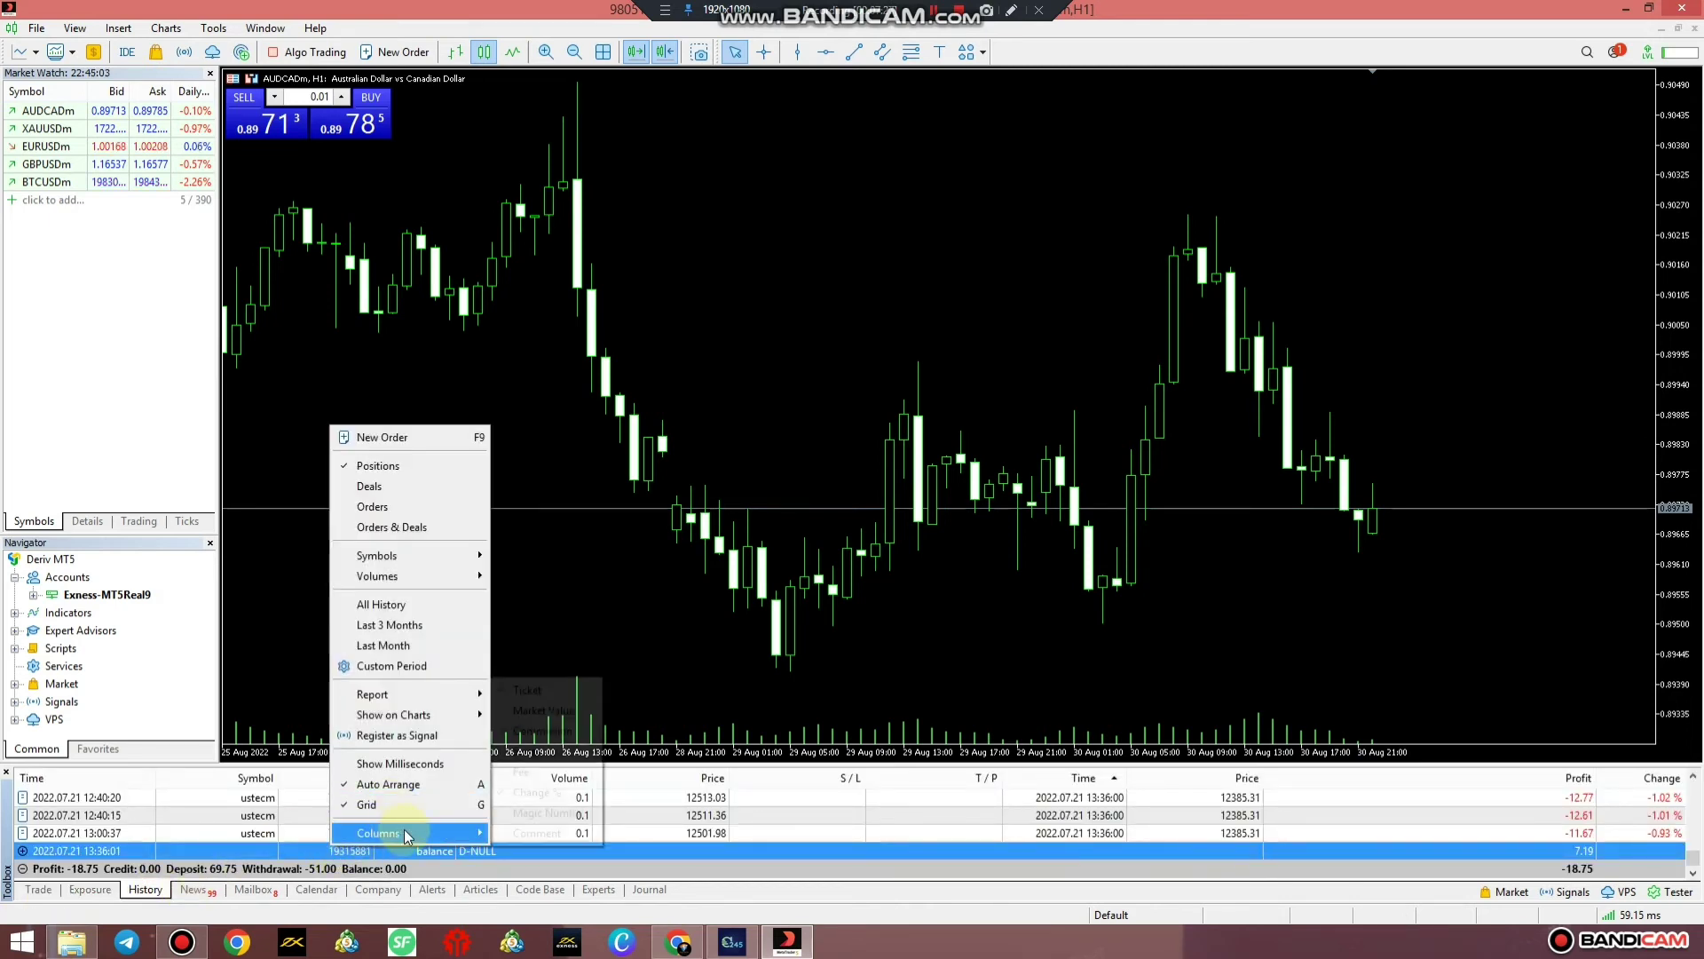
pyautogui.click(879, 819)
pyautogui.rightClick(879, 818)
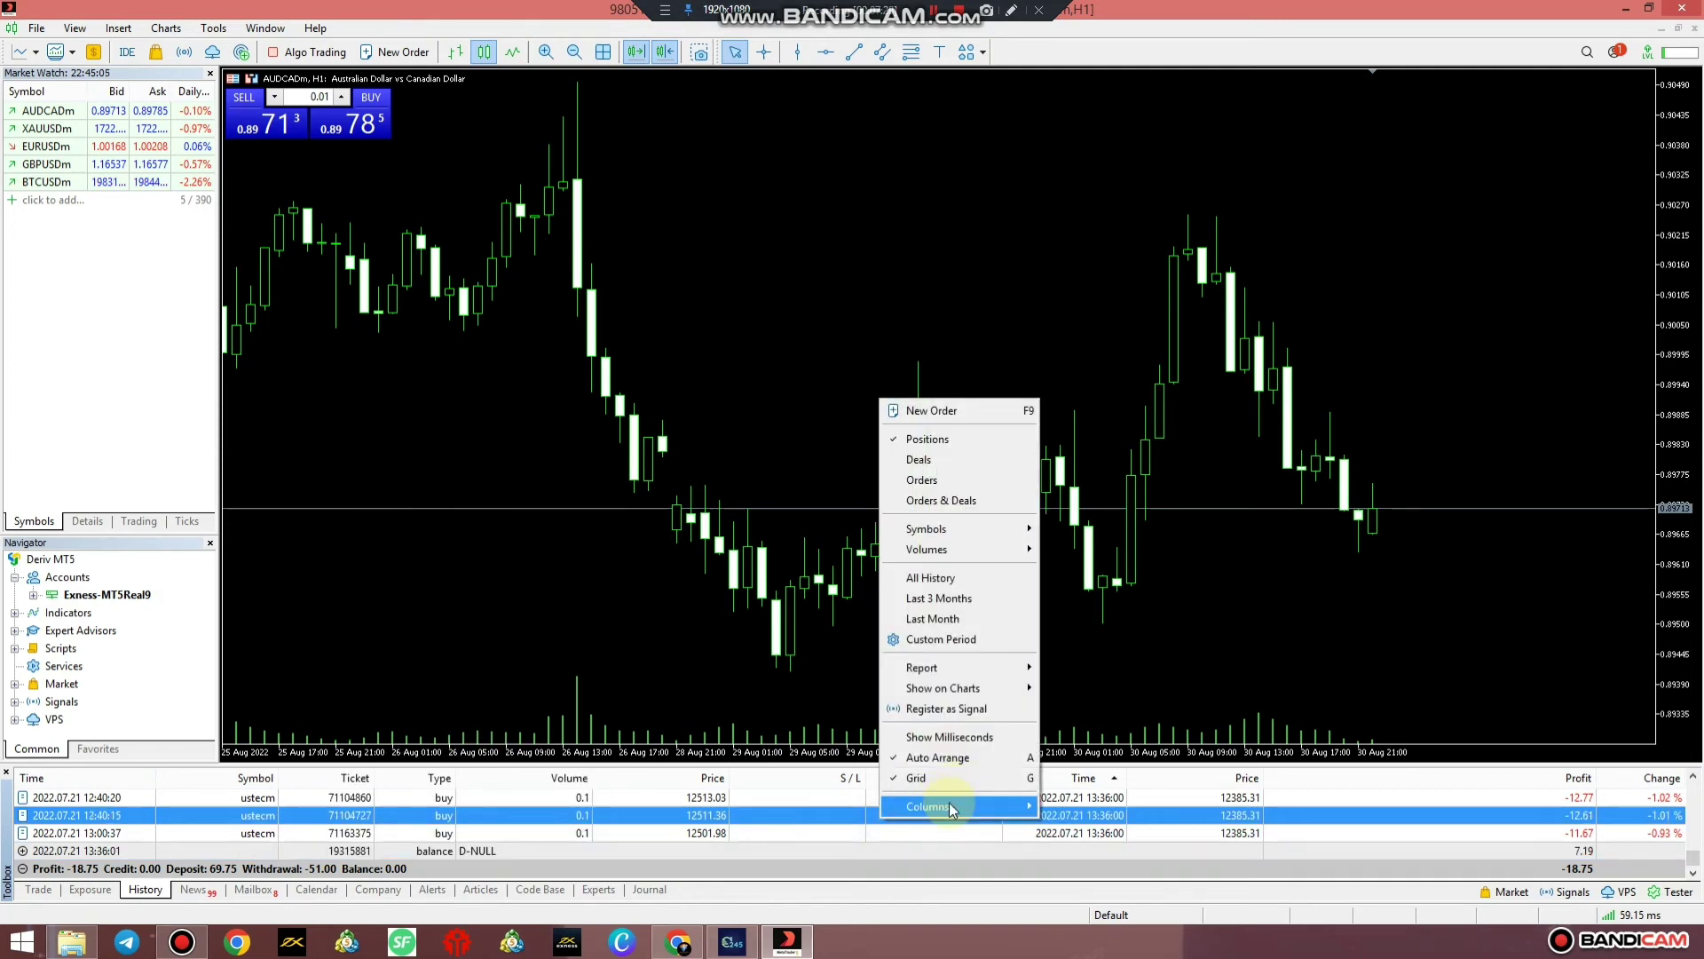
pyautogui.moveTo(985, 805)
pyautogui.click(1083, 808)
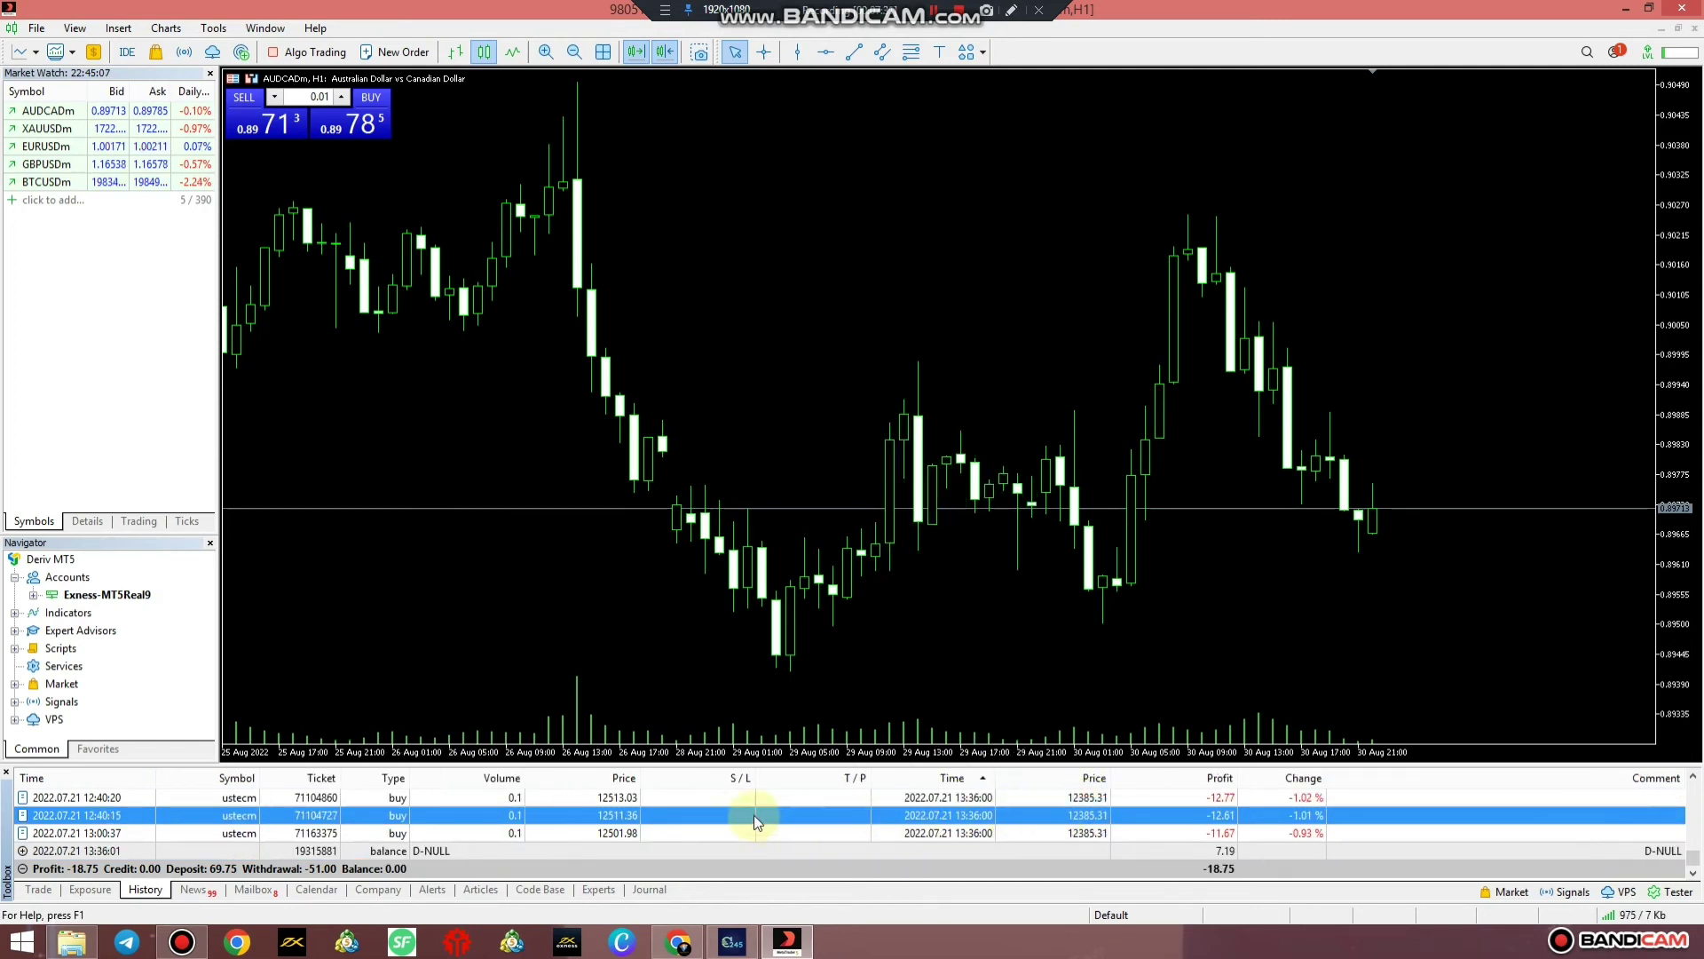
# Set a shorter preset custom period for the history so no deals are listed
pyautogui.rightClick(667, 799)
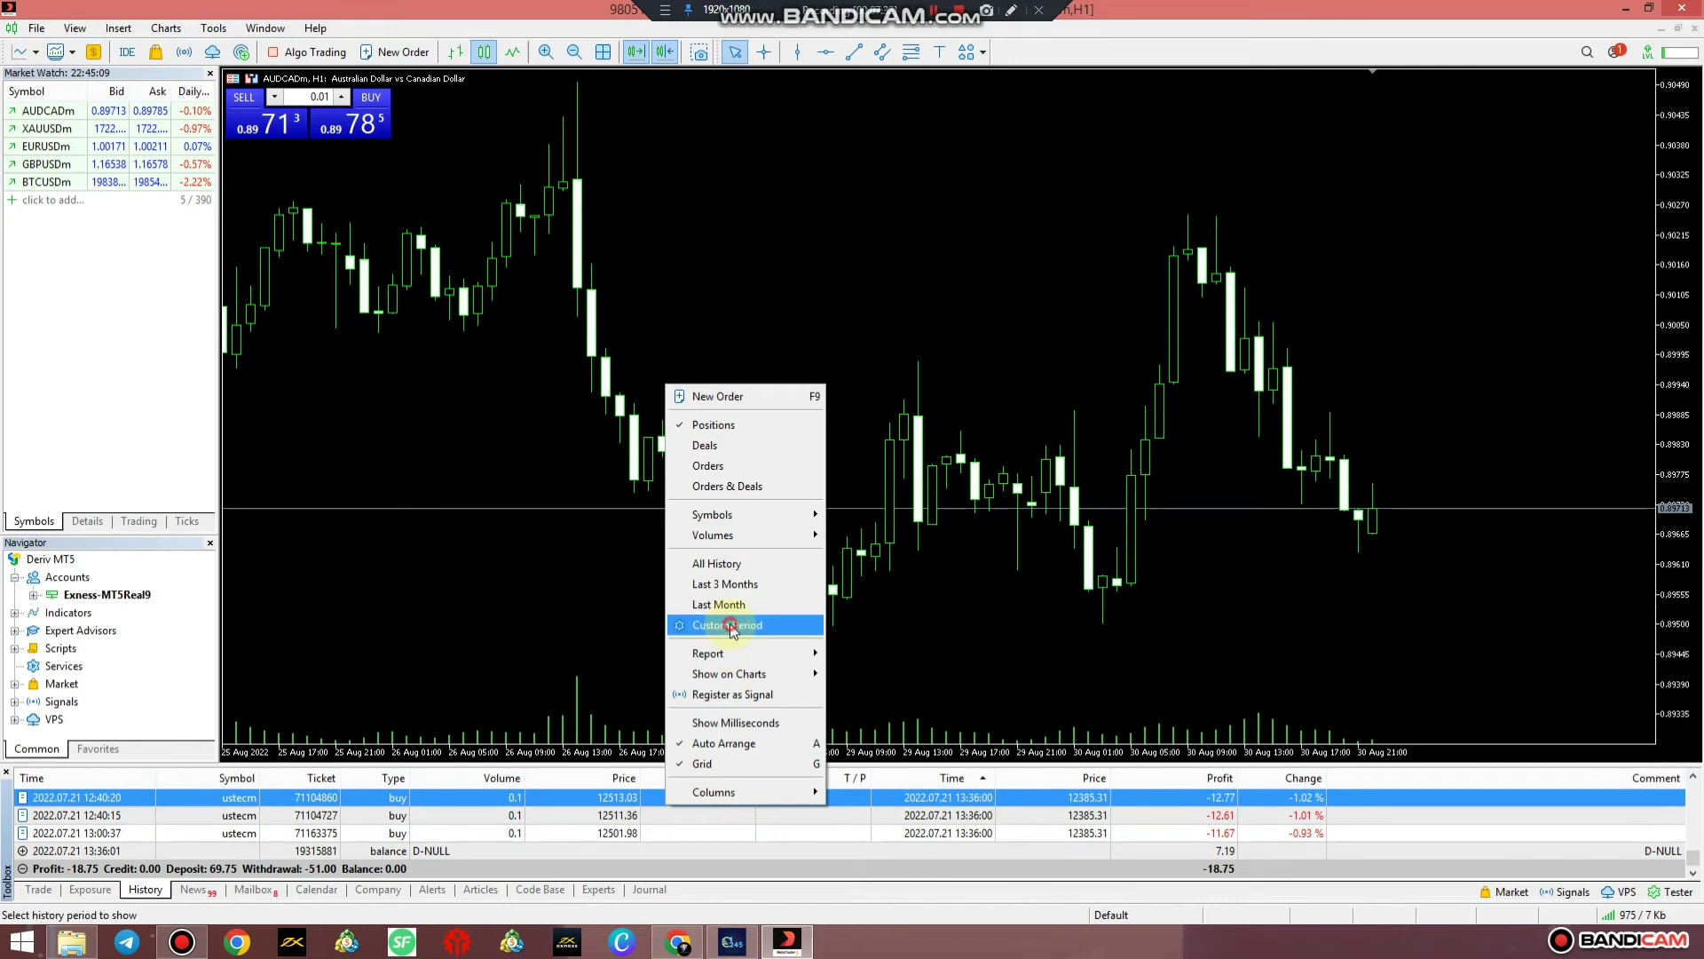
pyautogui.click(729, 624)
pyautogui.click(875, 447)
pyautogui.click(856, 463)
pyautogui.click(814, 504)
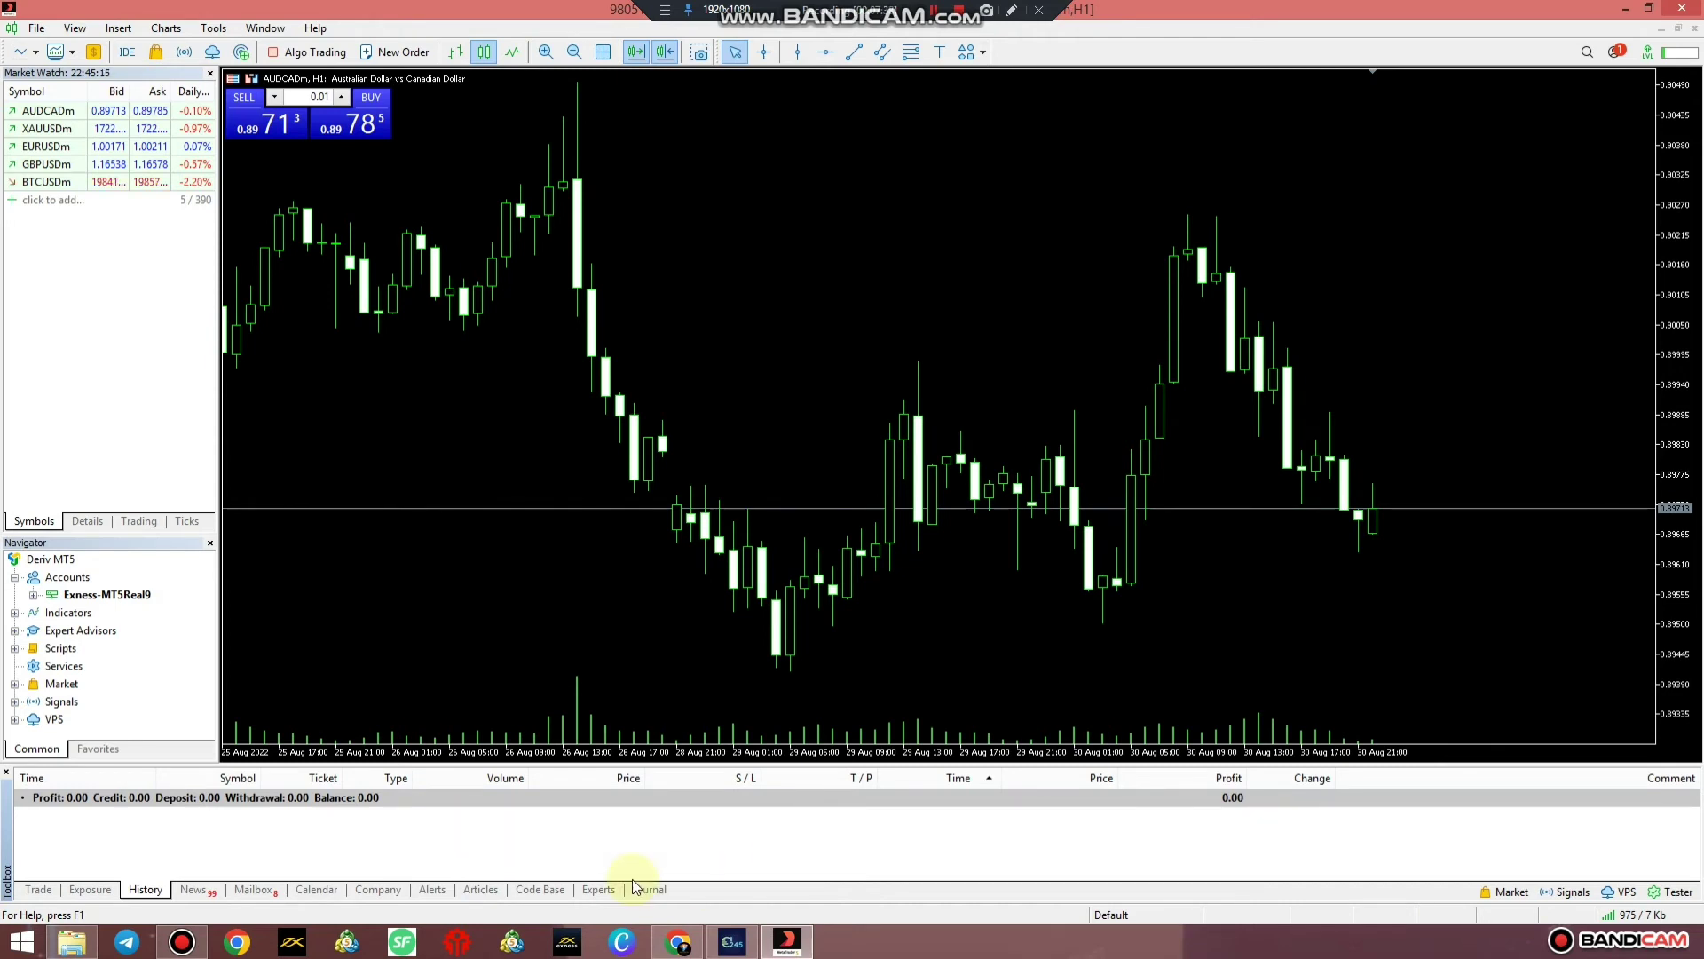
# Browse the News, Mailbox, Calendar and Company tabs, close the blank page, and view the Experts log
pyautogui.click(193, 890)
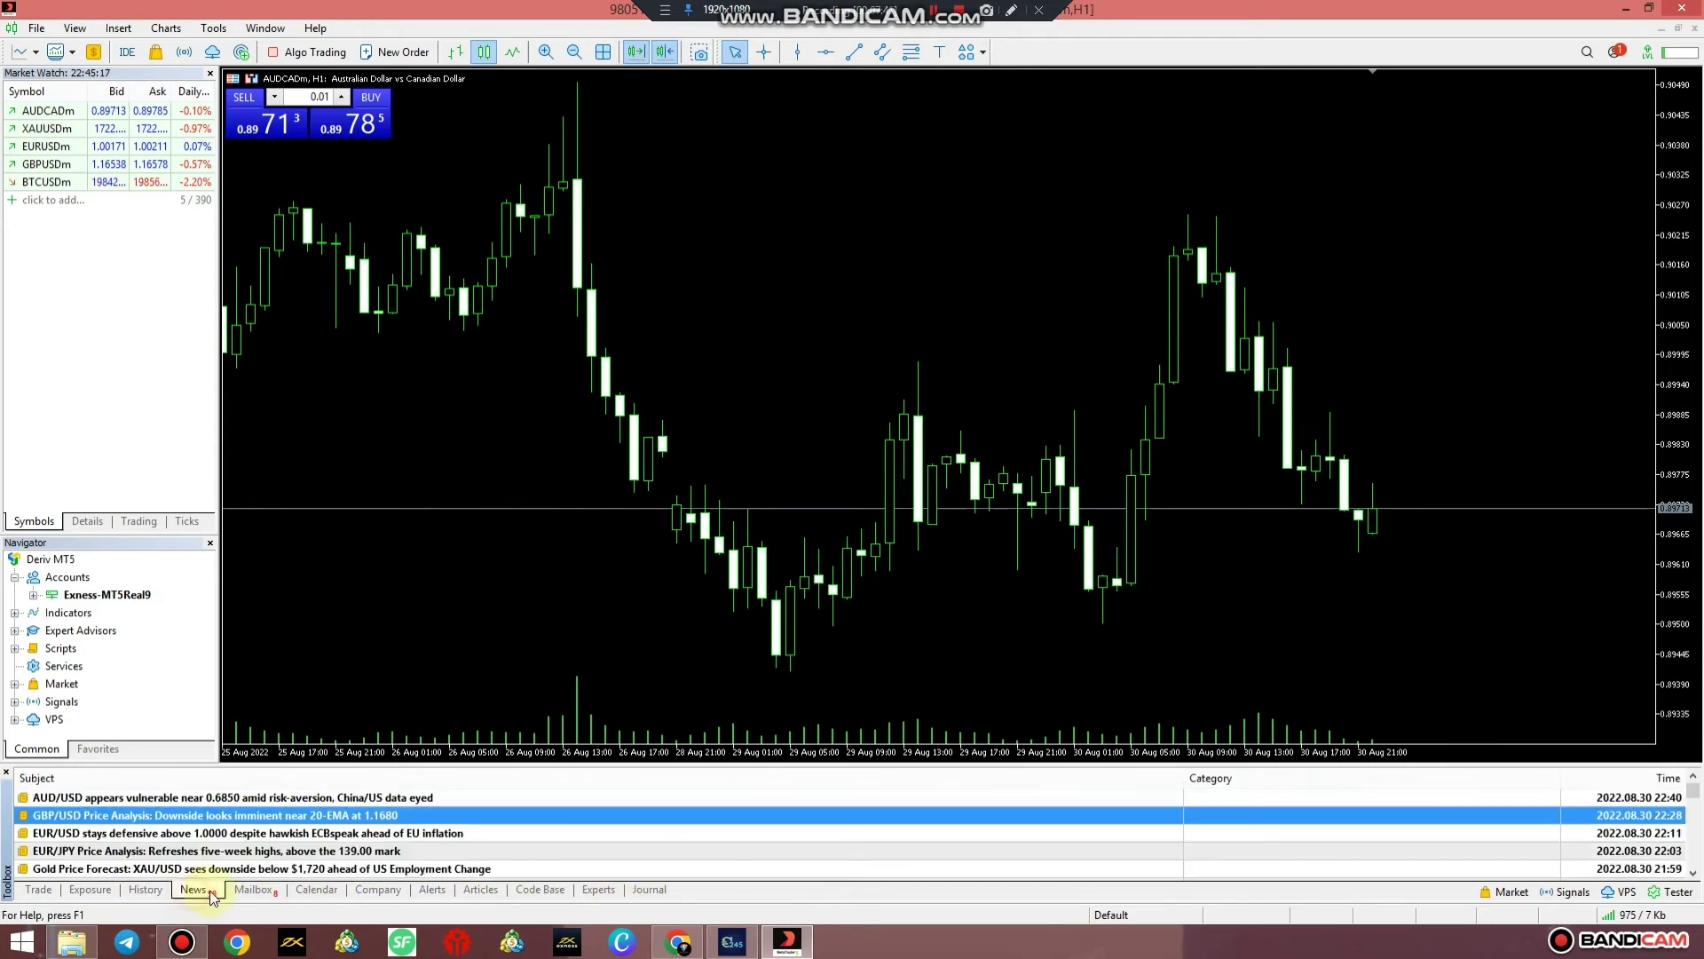
pyautogui.click(247, 890)
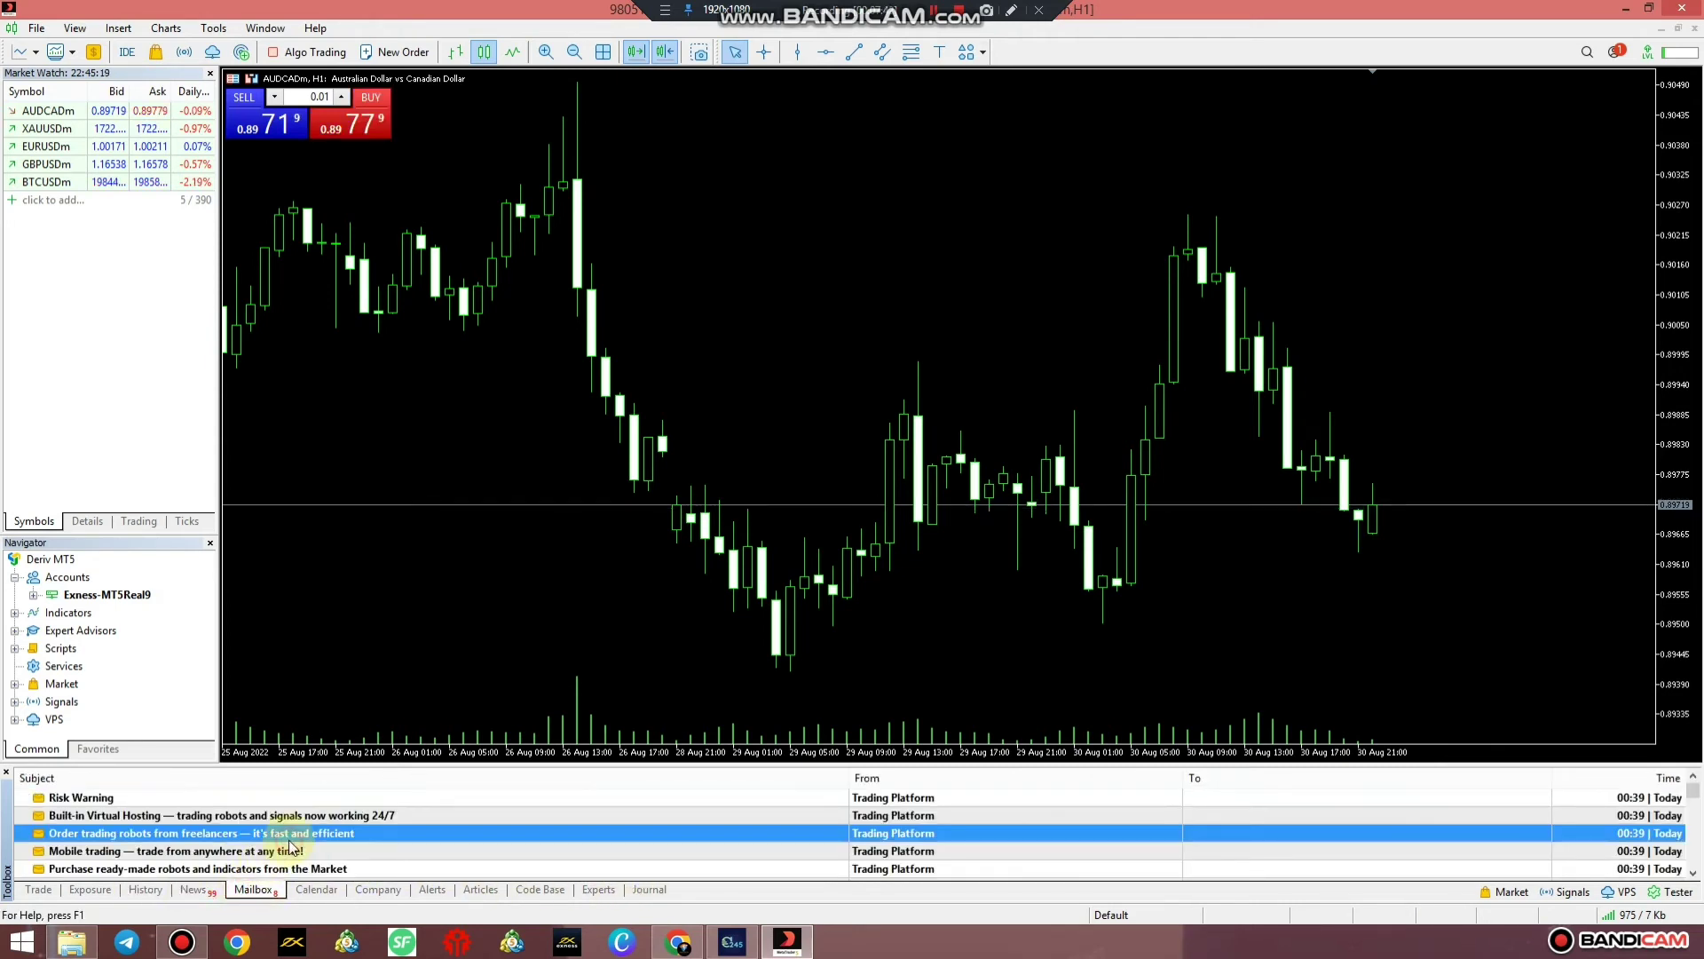
pyautogui.scroll(-10, 296, 846)
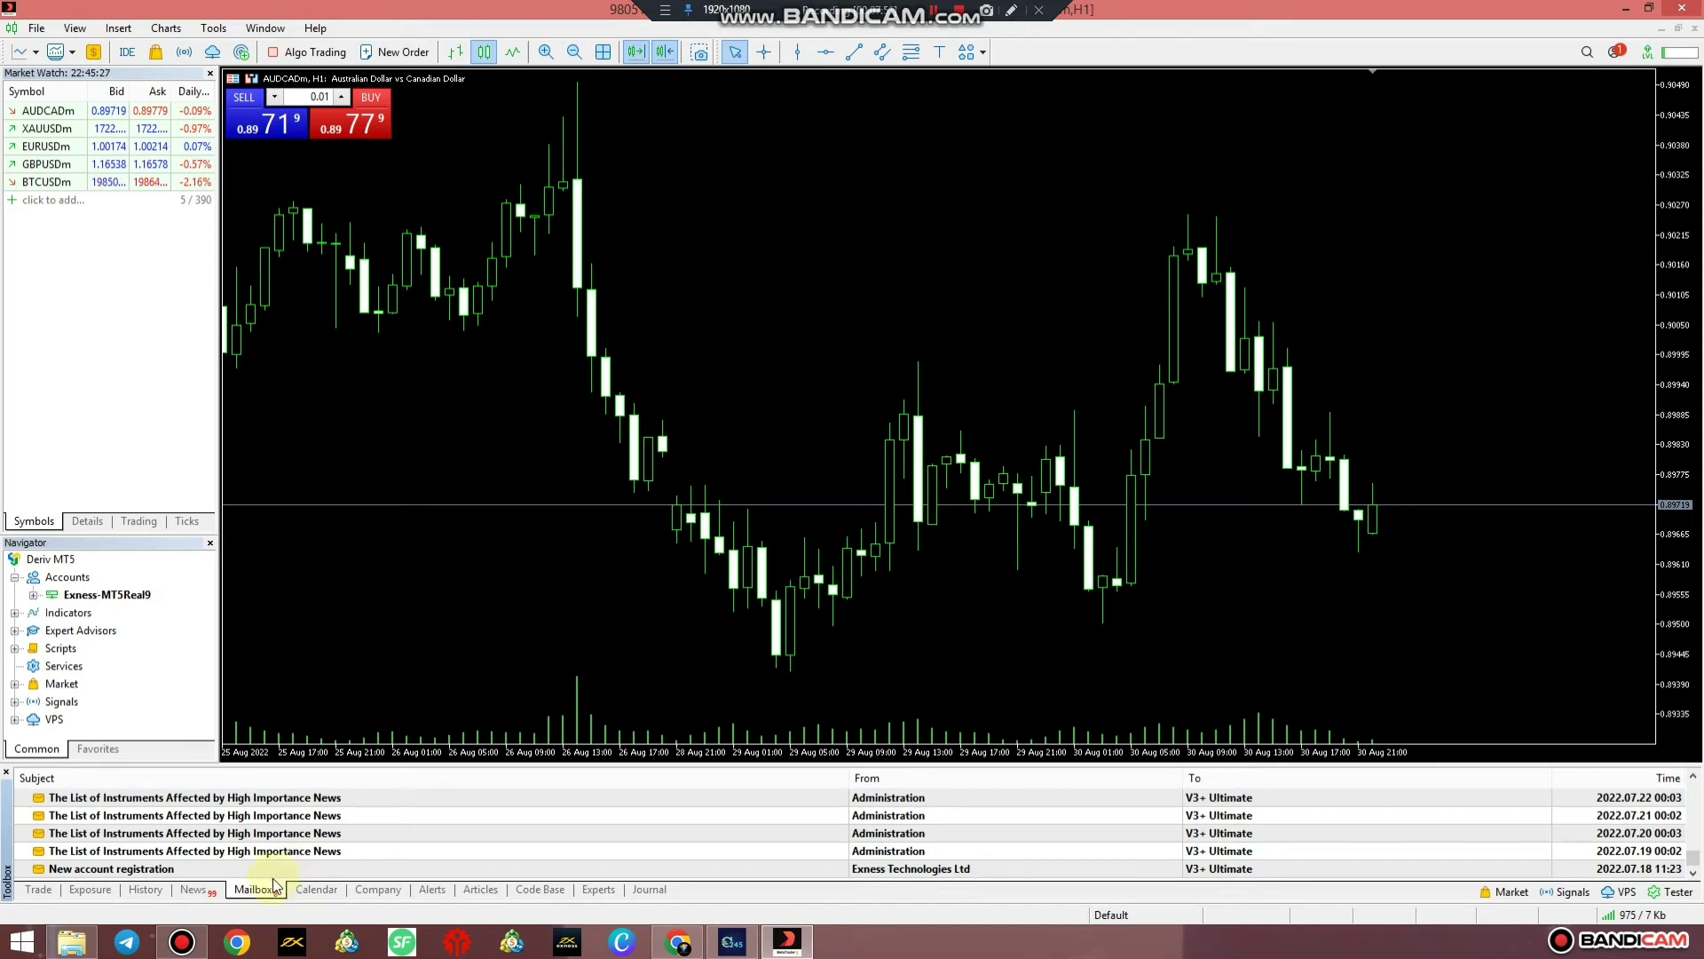
pyautogui.click(320, 890)
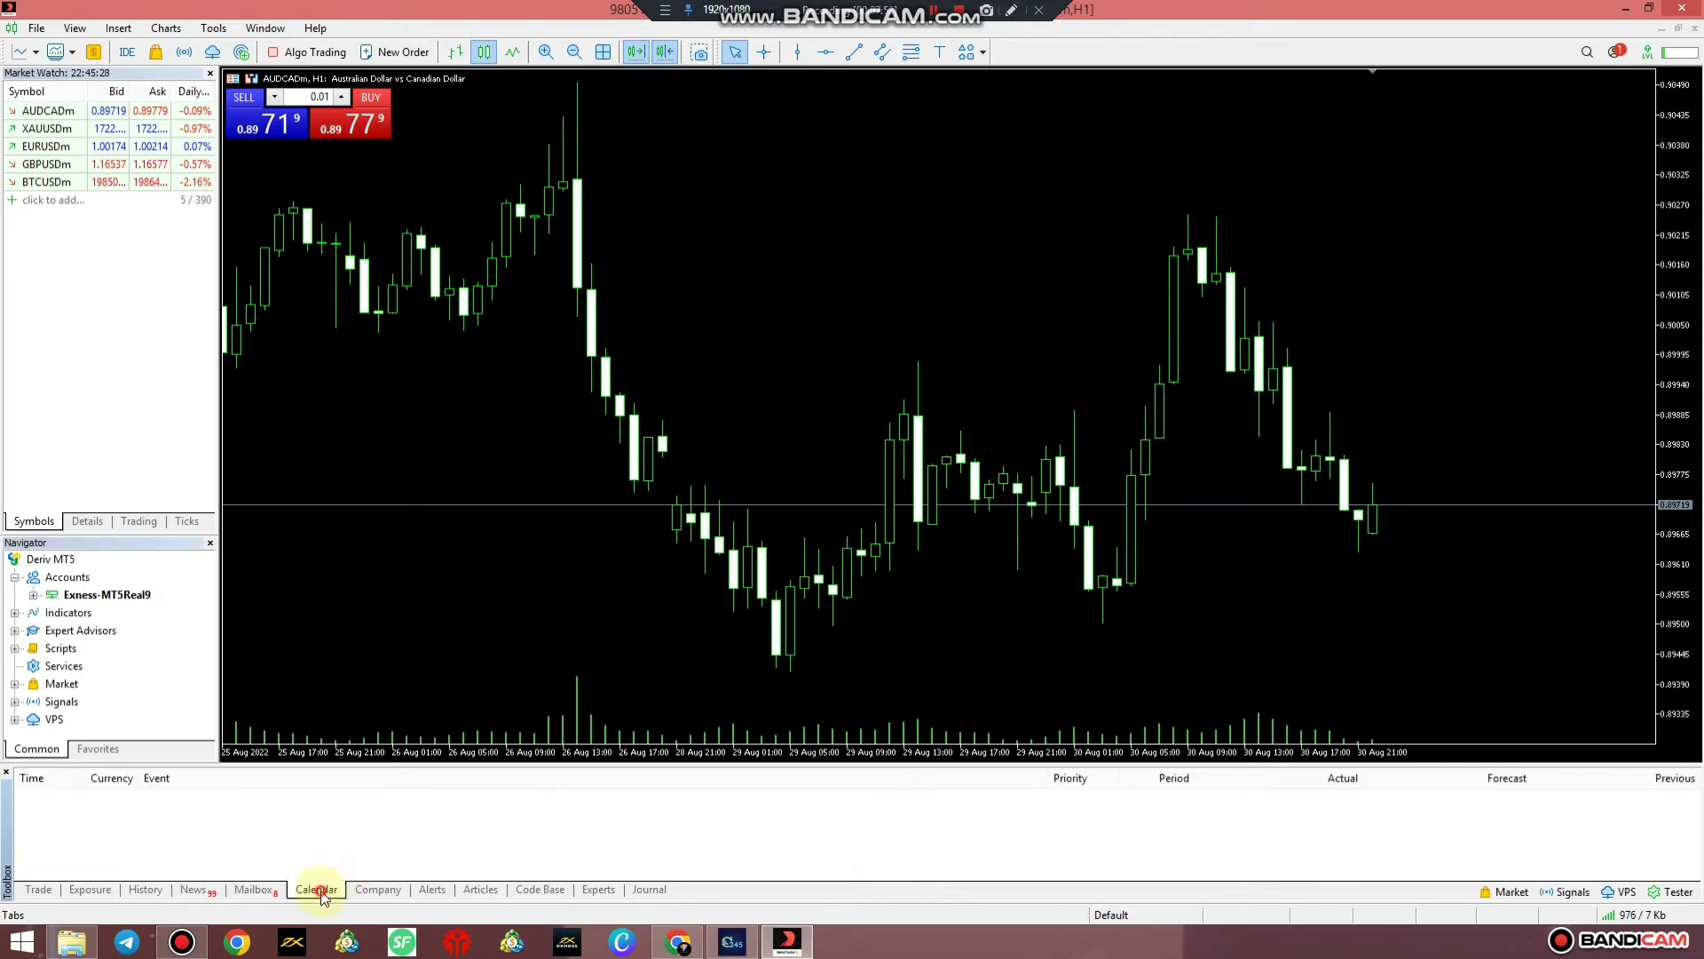
pyautogui.click(386, 889)
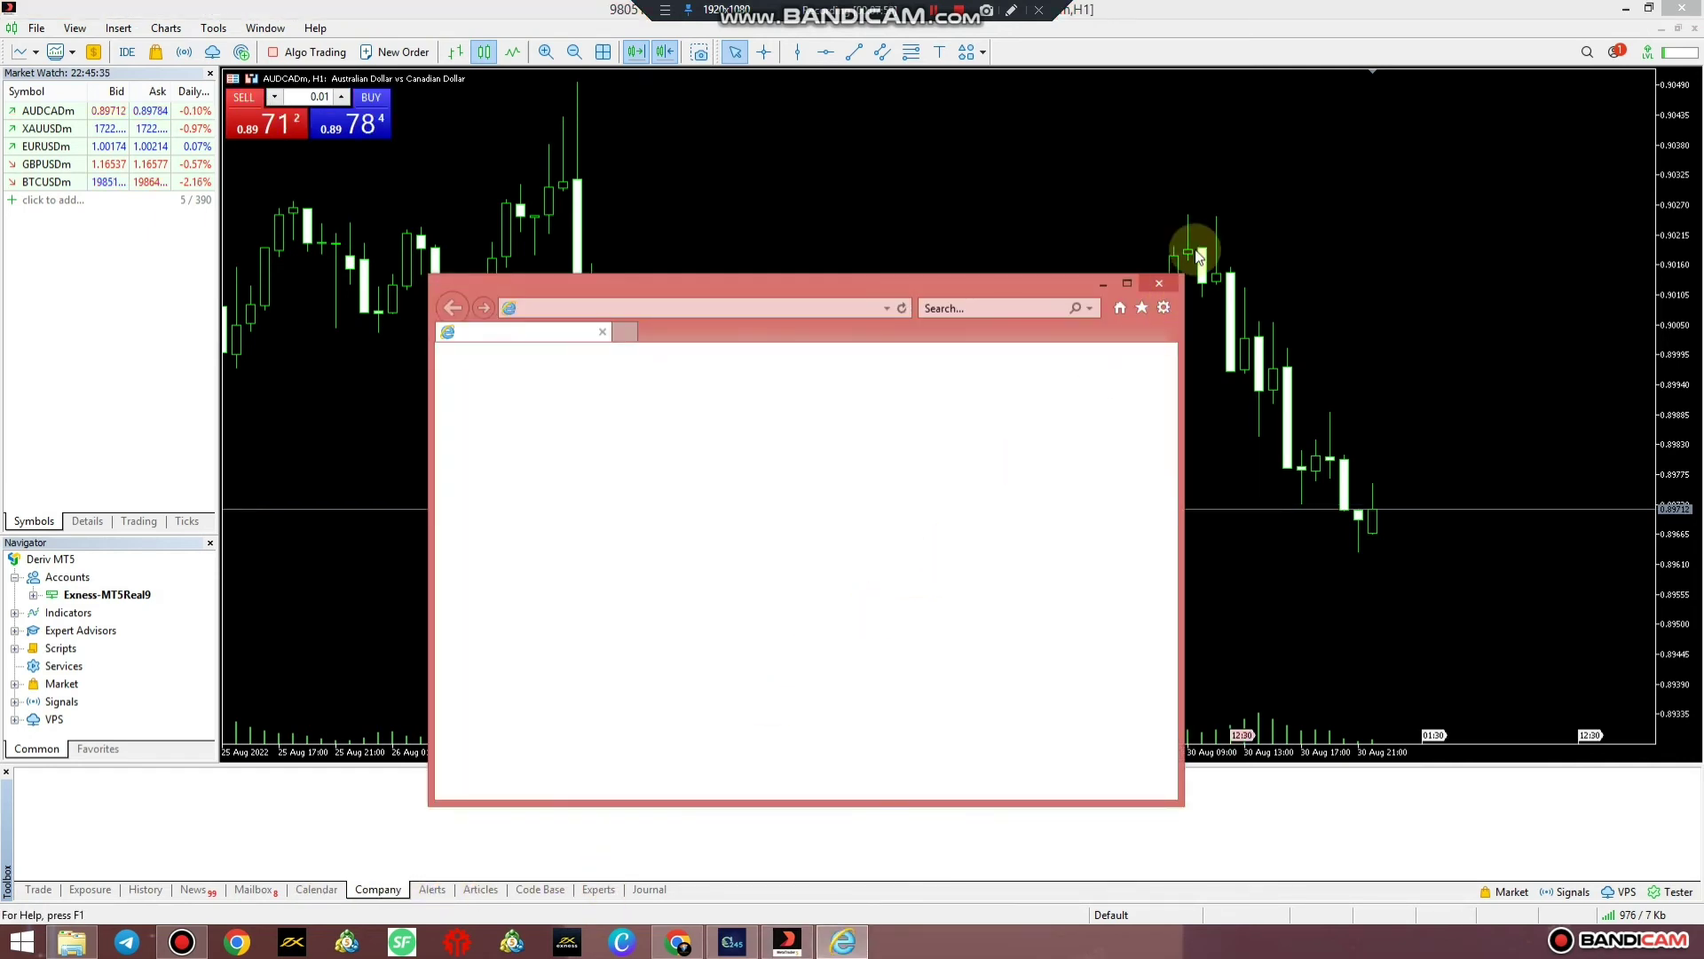
pyautogui.click(1159, 283)
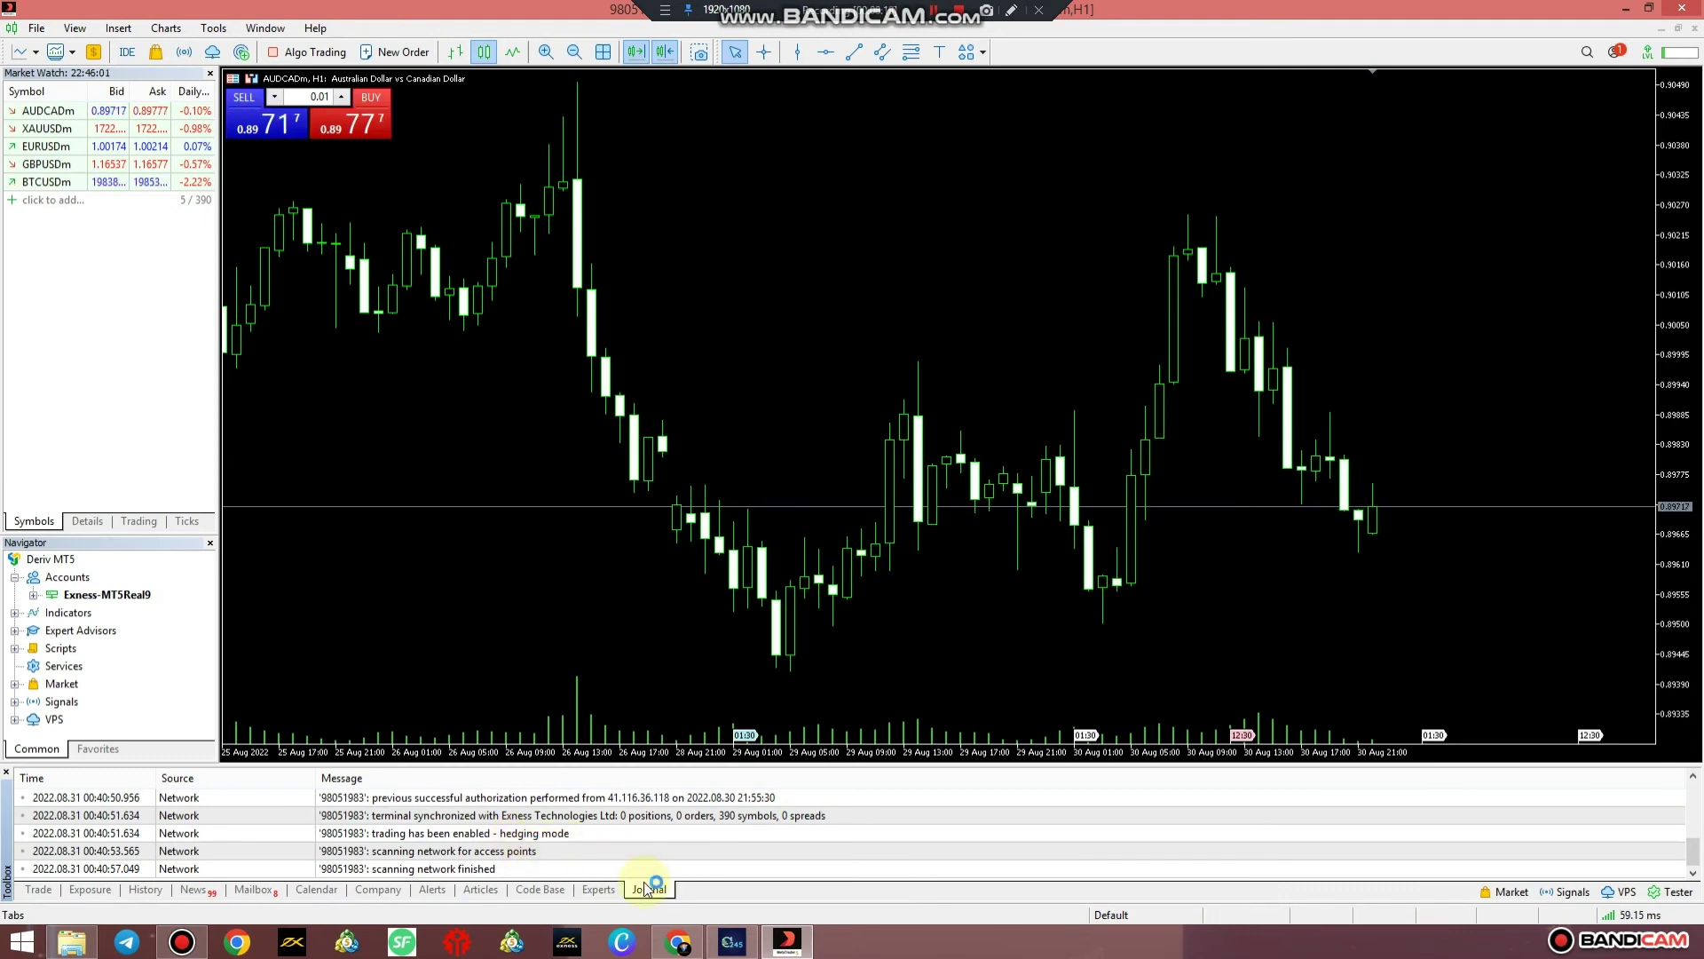
pyautogui.click(598, 889)
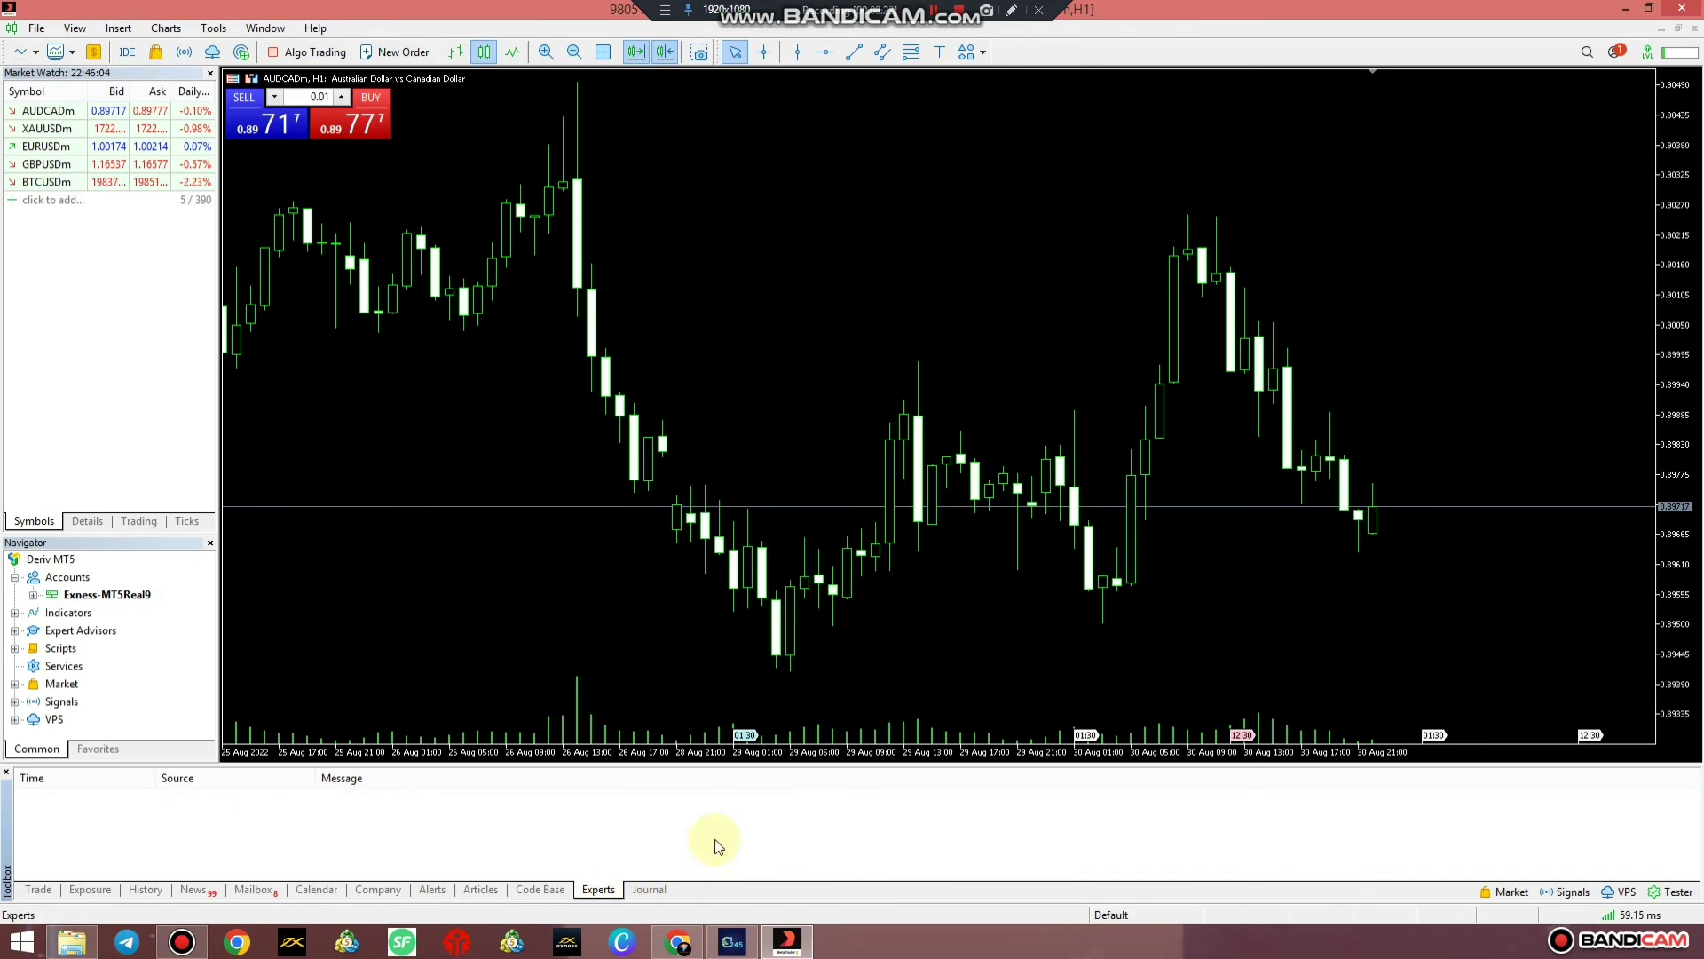
# Open a new H1 chart window for the XAUUSDm gold symbol
pyautogui.click(46, 145)
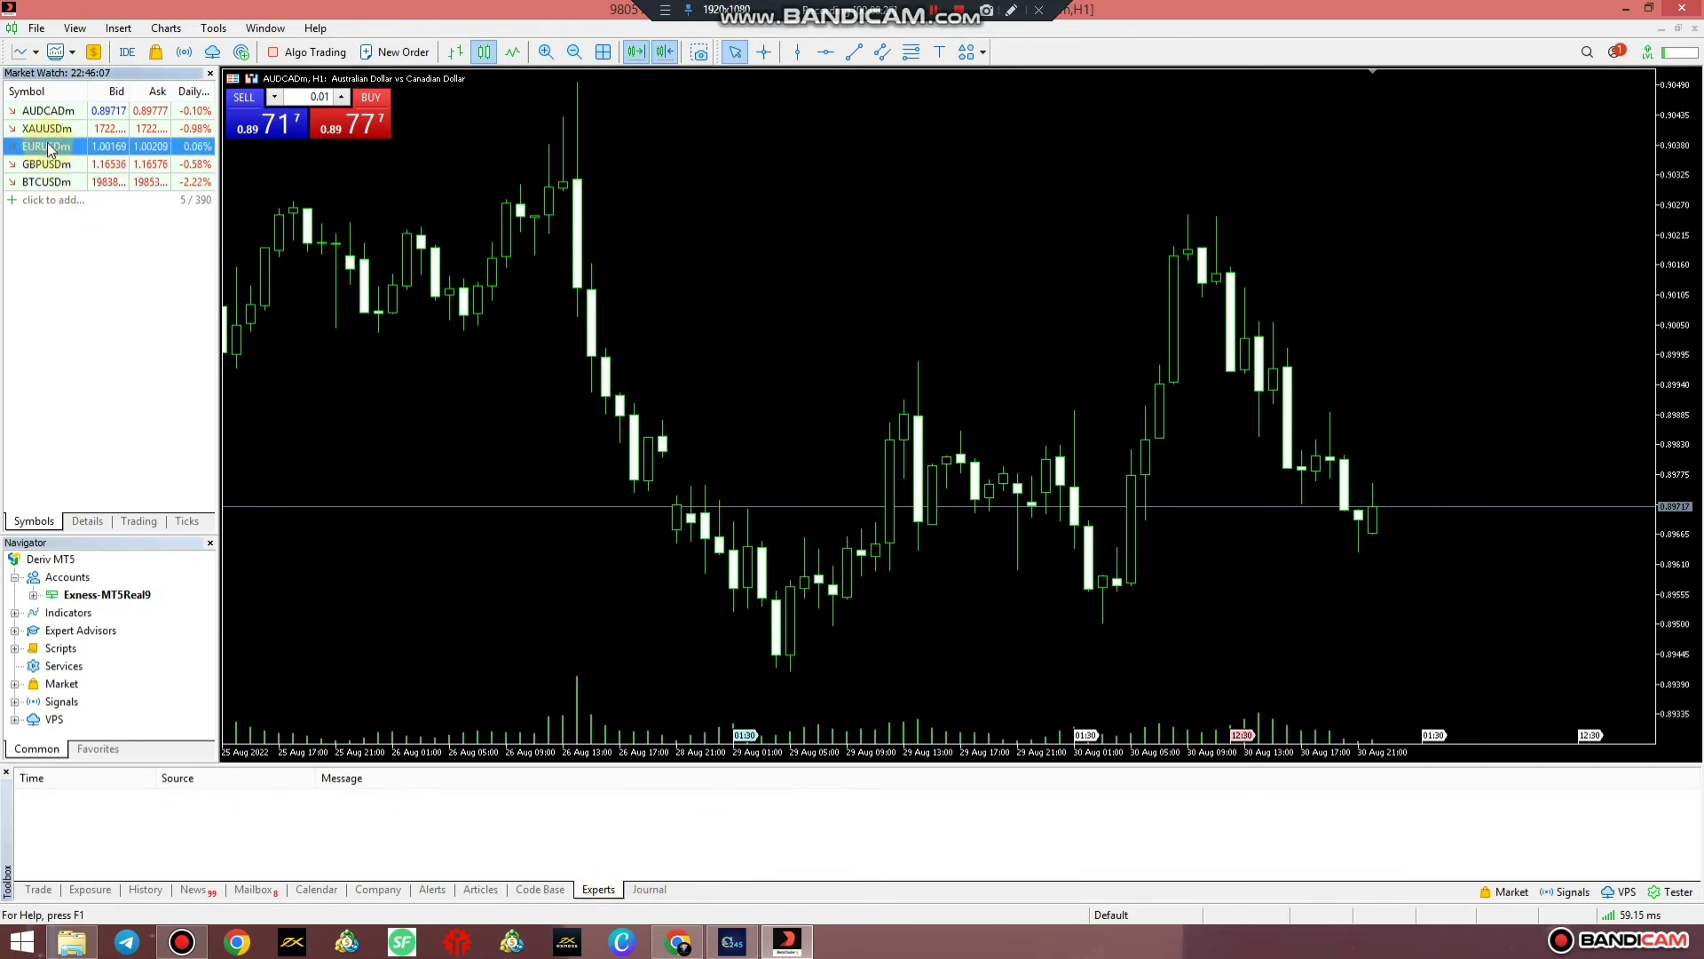
pyautogui.click(48, 111)
pyautogui.rightClick(54, 130)
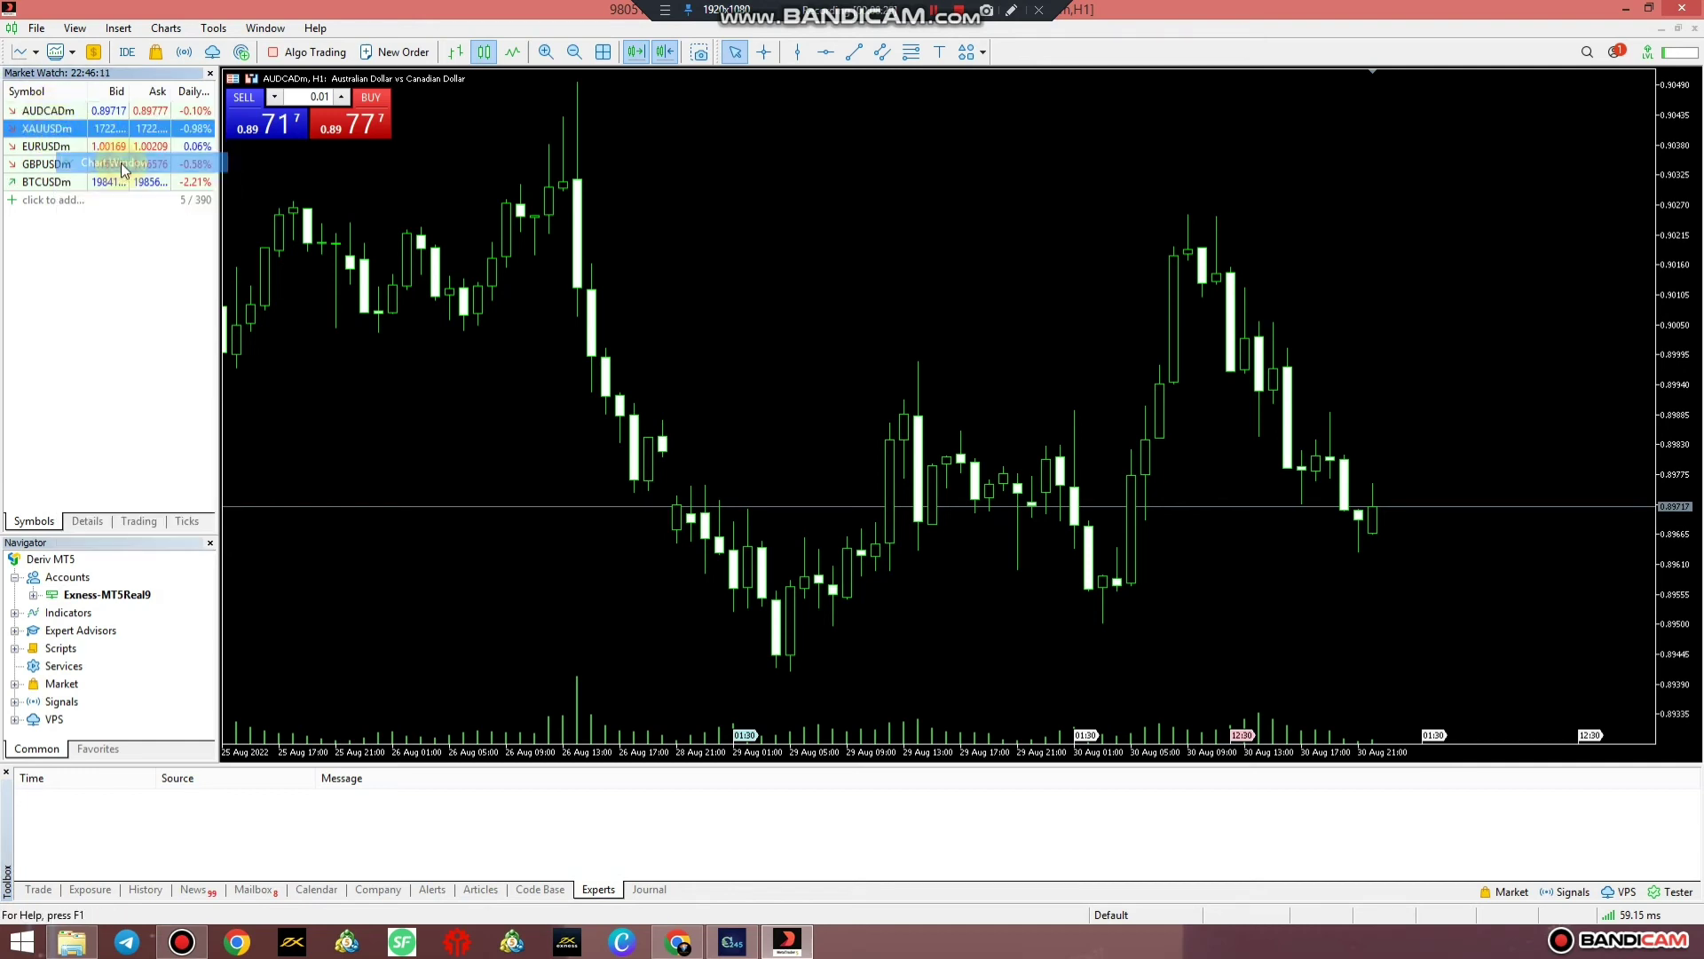
pyautogui.press('Escape')
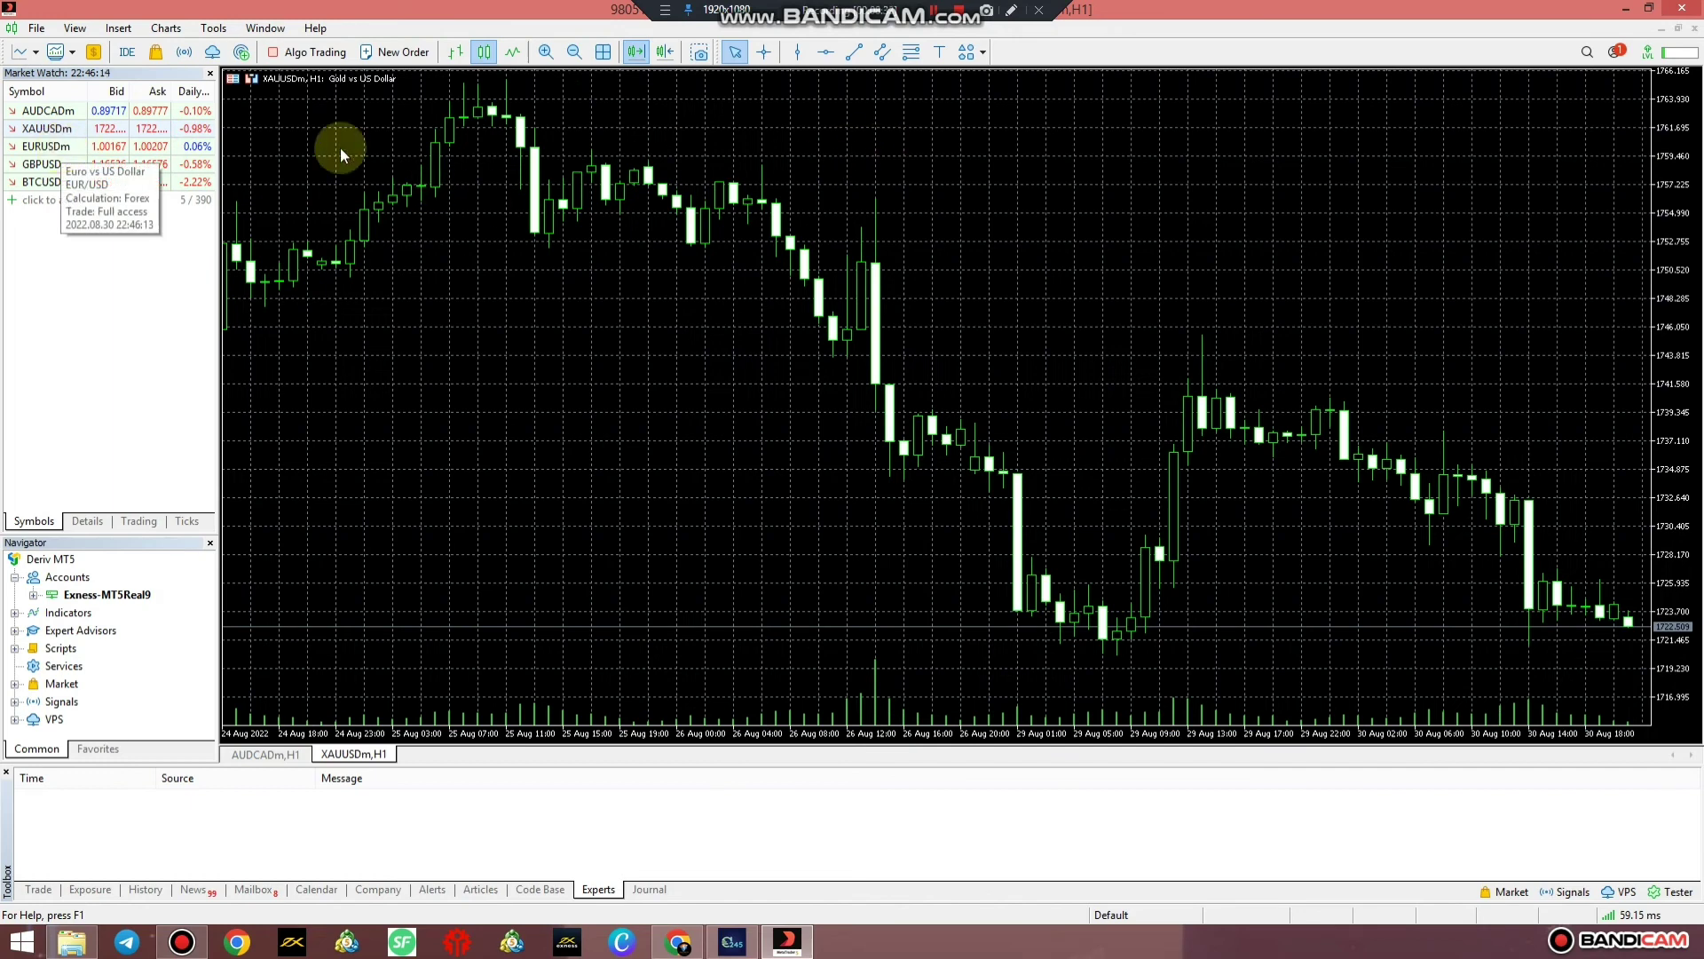
# Show the Timeframes toolbar and dock it on the main toolbar row
pyautogui.click(75, 27)
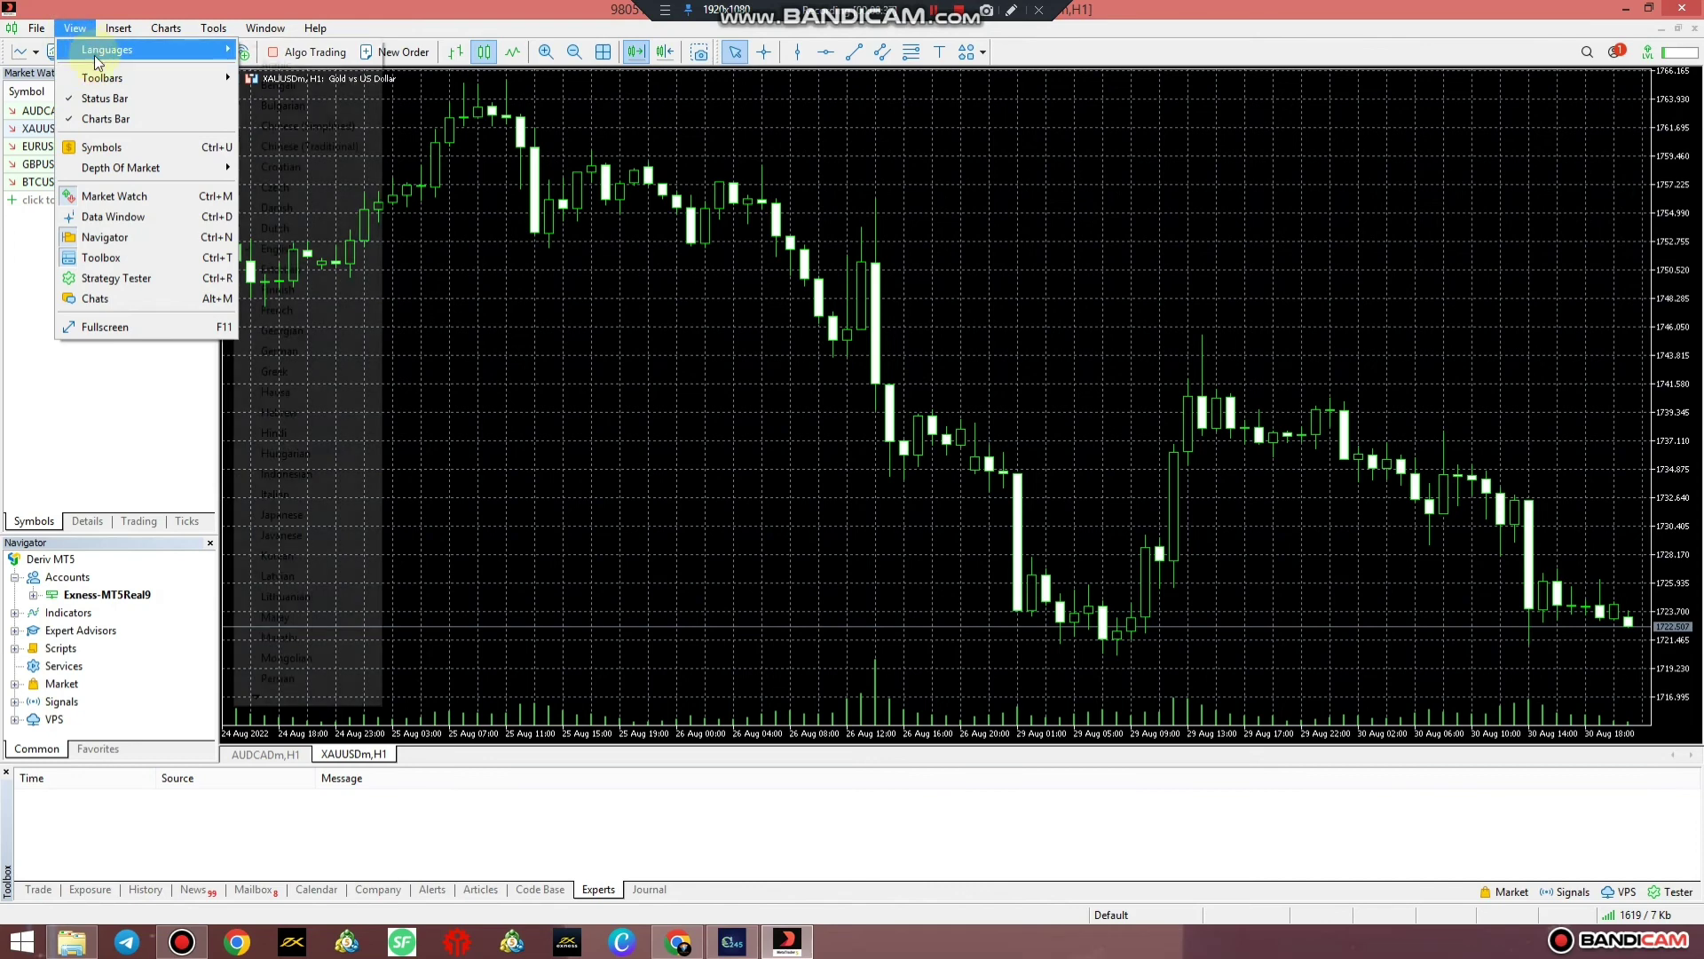
pyautogui.moveTo(116, 84)
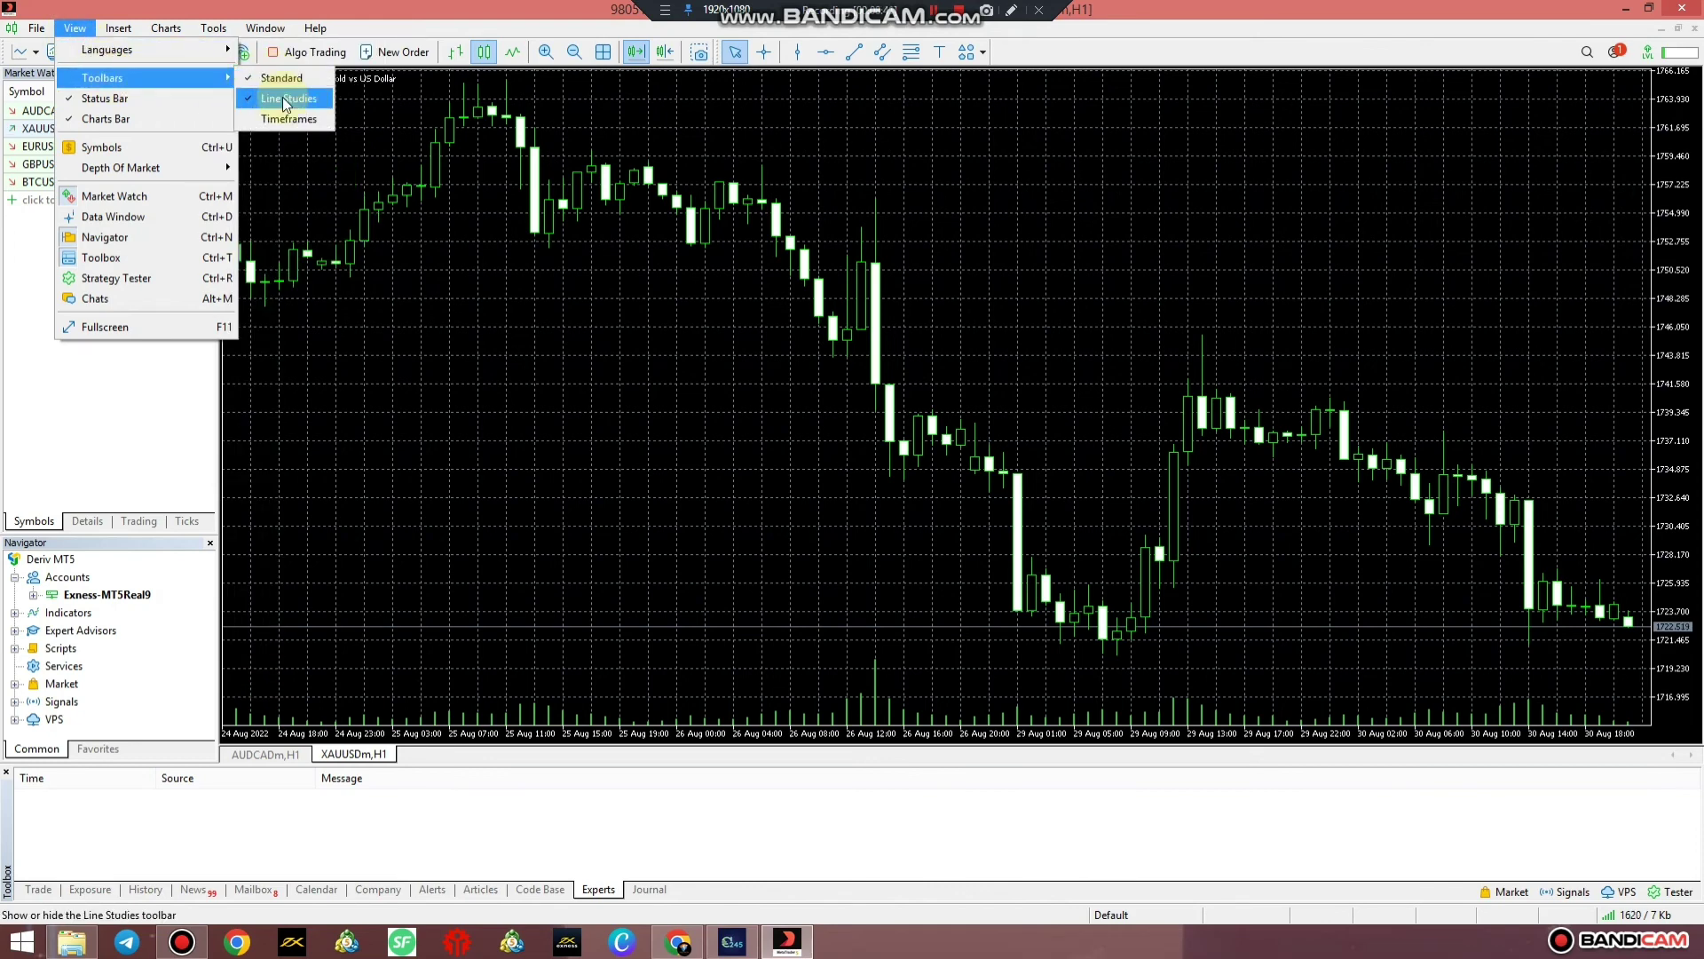
pyautogui.click(281, 120)
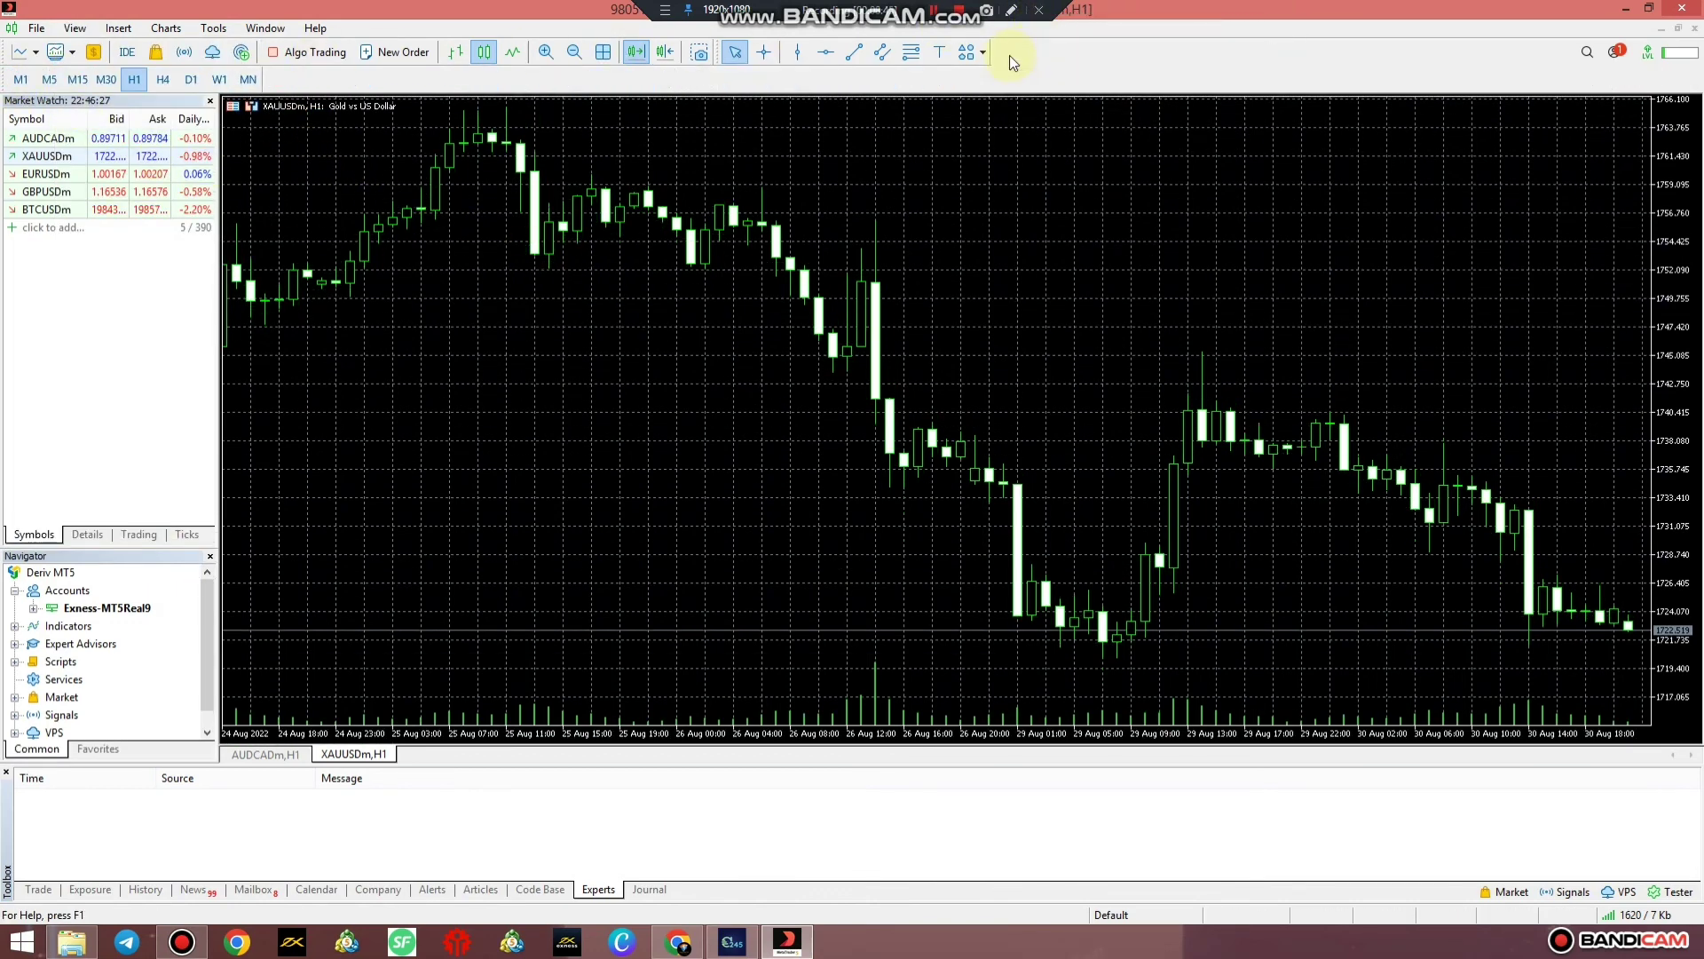
pyautogui.moveTo(1009, 57); pyautogui.dragTo(1009, 57)
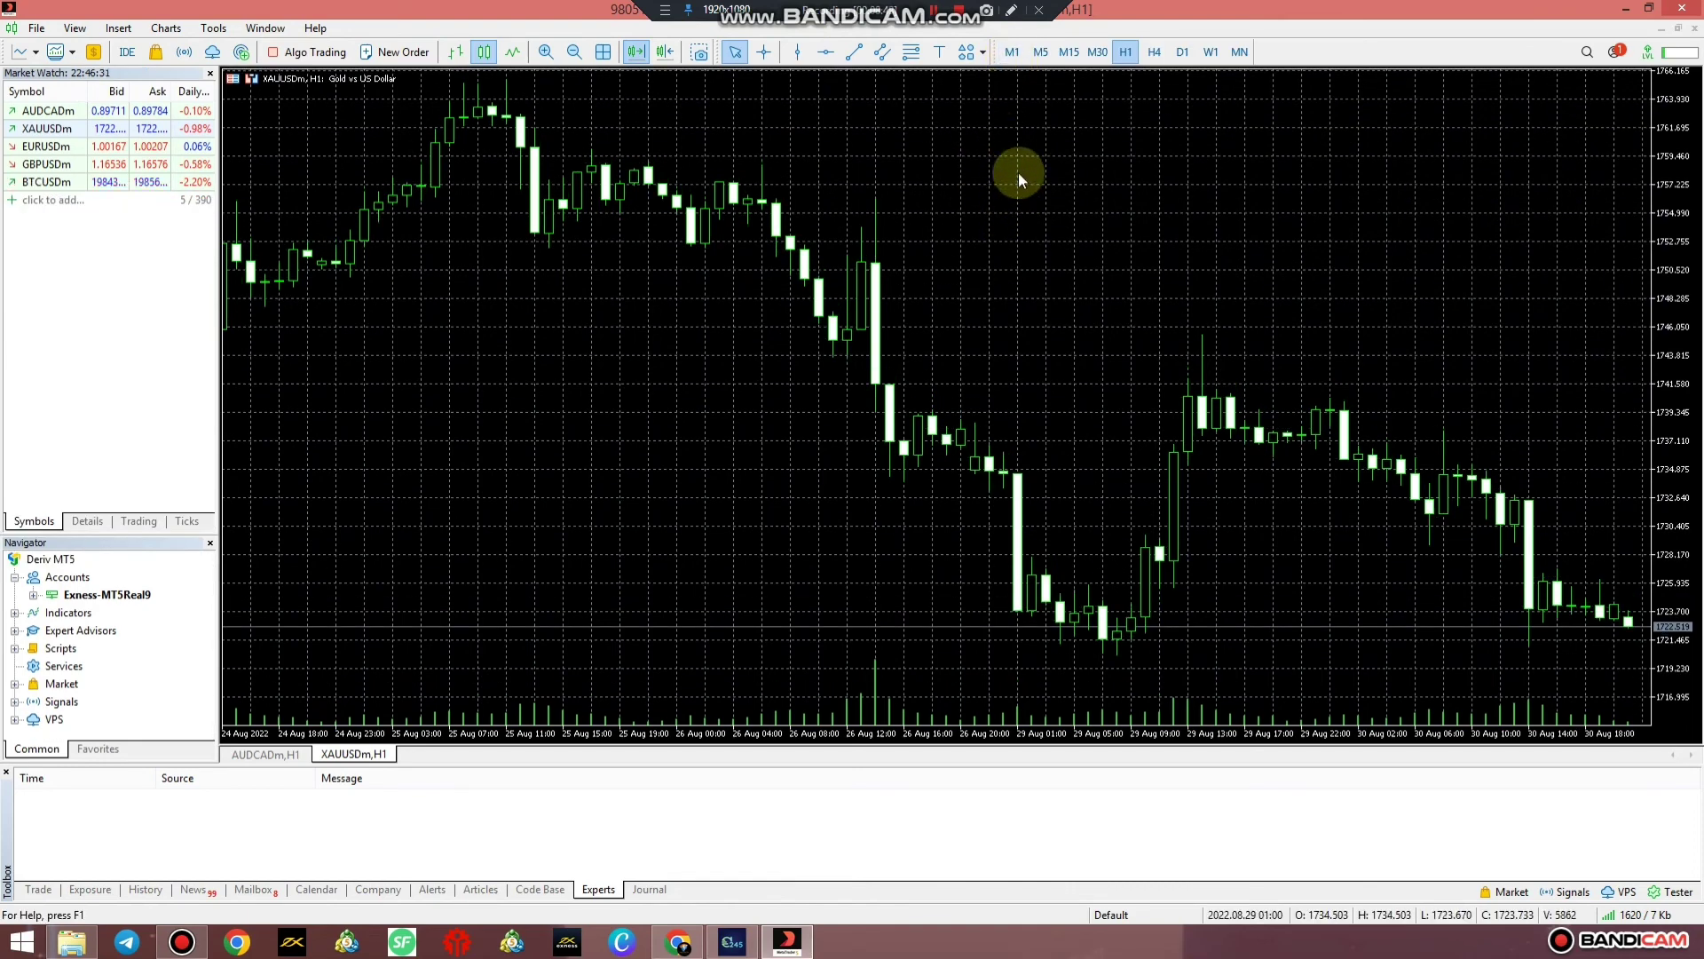
# Try the M15, M5 and M1 timeframes on the gold chart
pyautogui.rightClick(1019, 178)
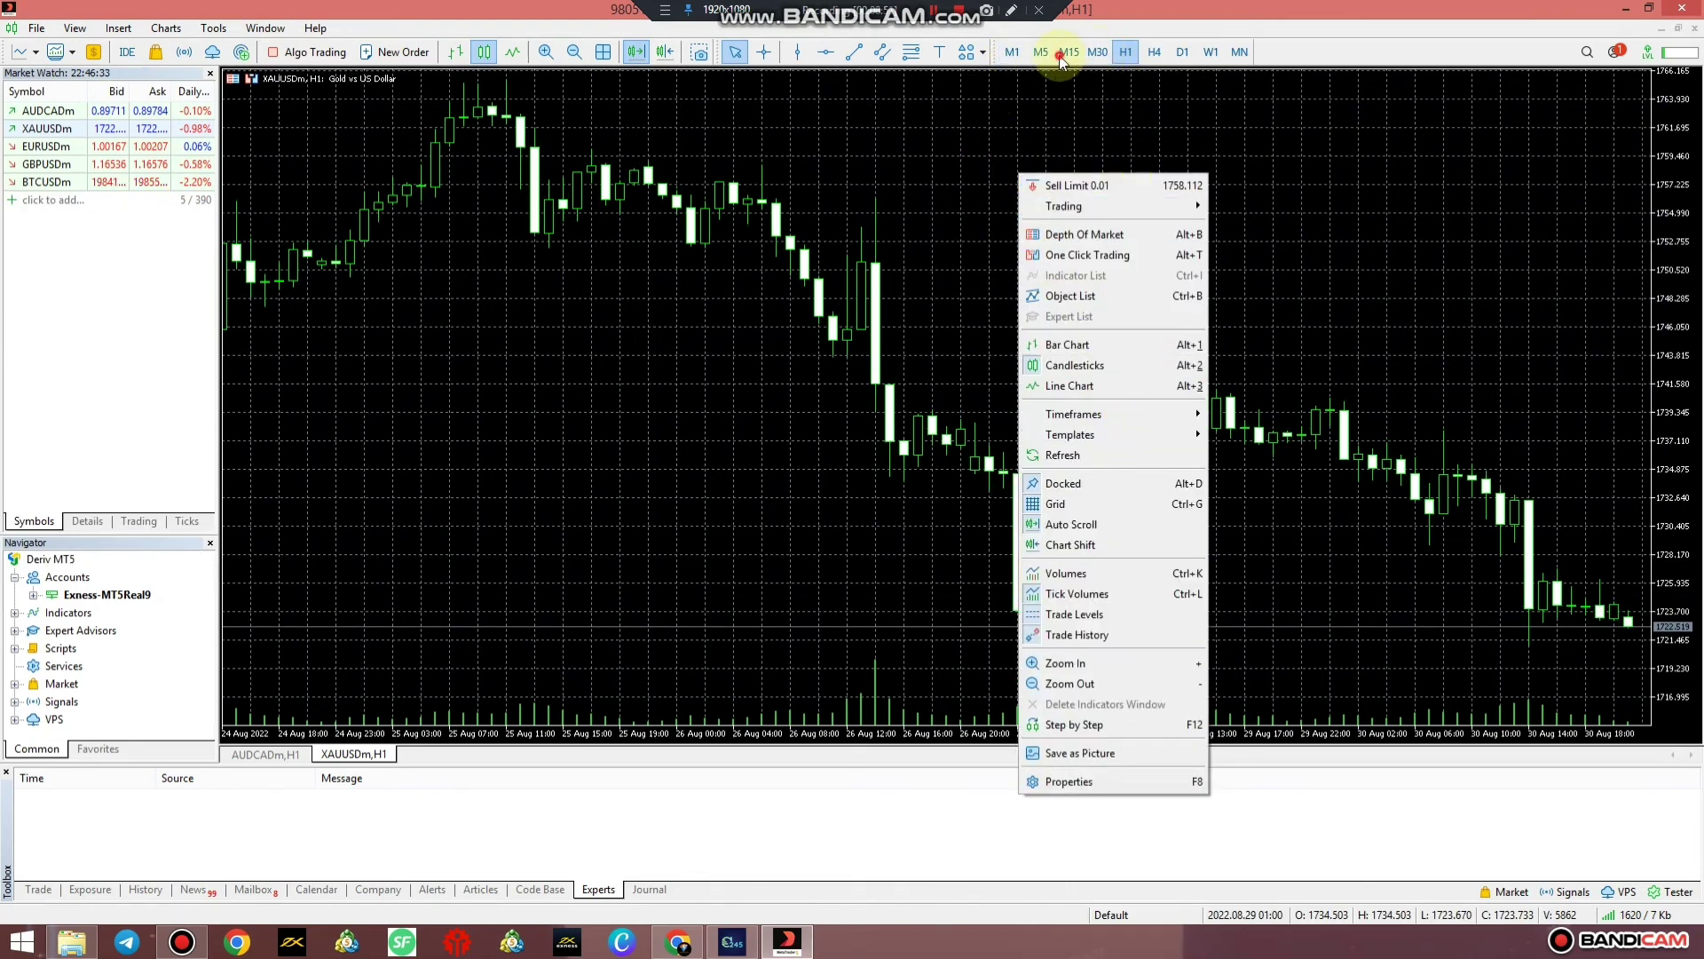
pyautogui.click(1061, 58)
pyautogui.click(1037, 53)
pyautogui.click(1011, 54)
# Set the XAUUSDm chart to 30-minute bars and leave empty space after the latest bar
pyautogui.rightClick(987, 199)
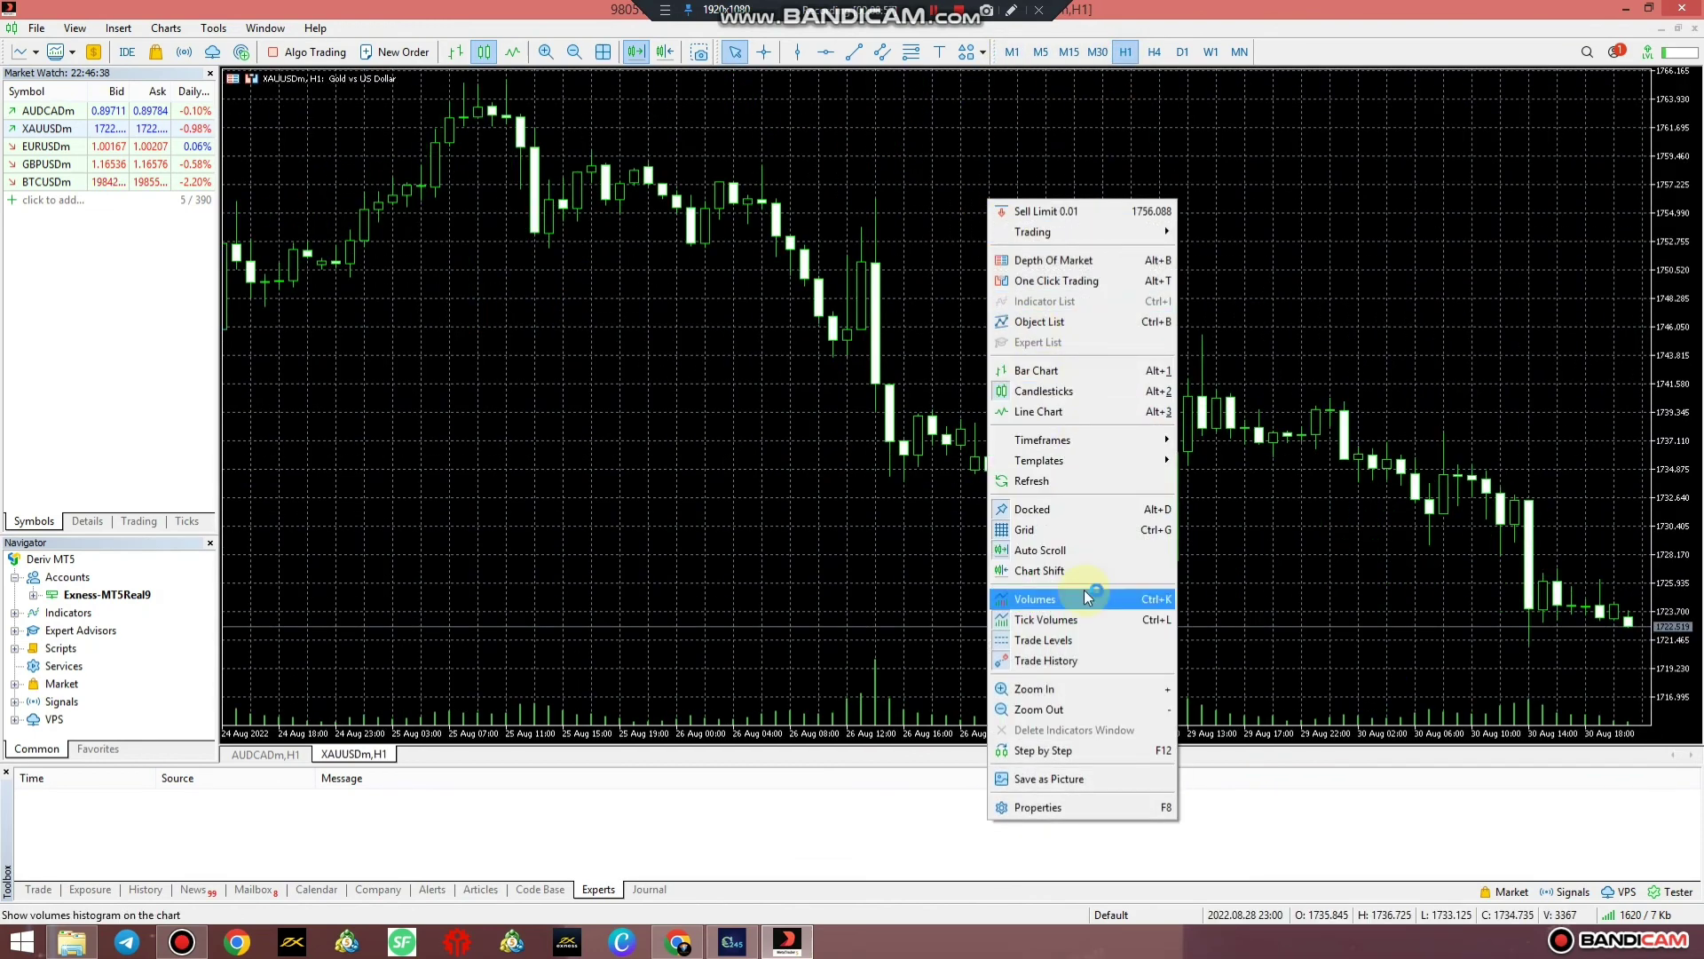
pyautogui.click(1069, 440)
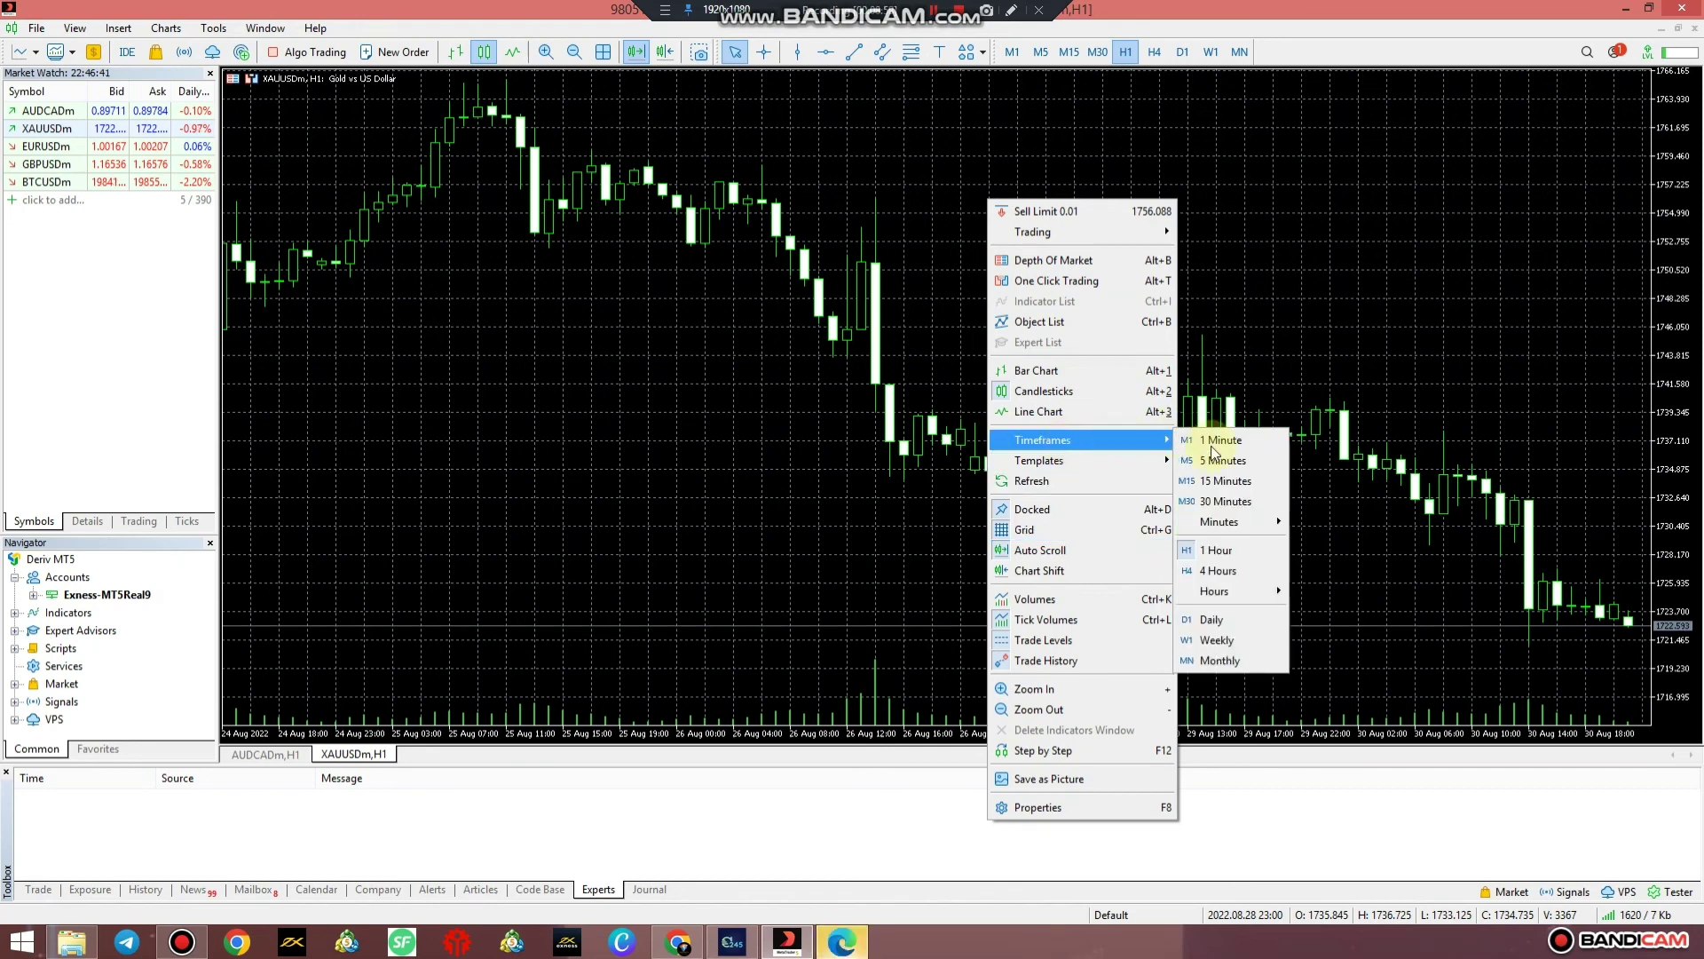
pyautogui.click(1221, 503)
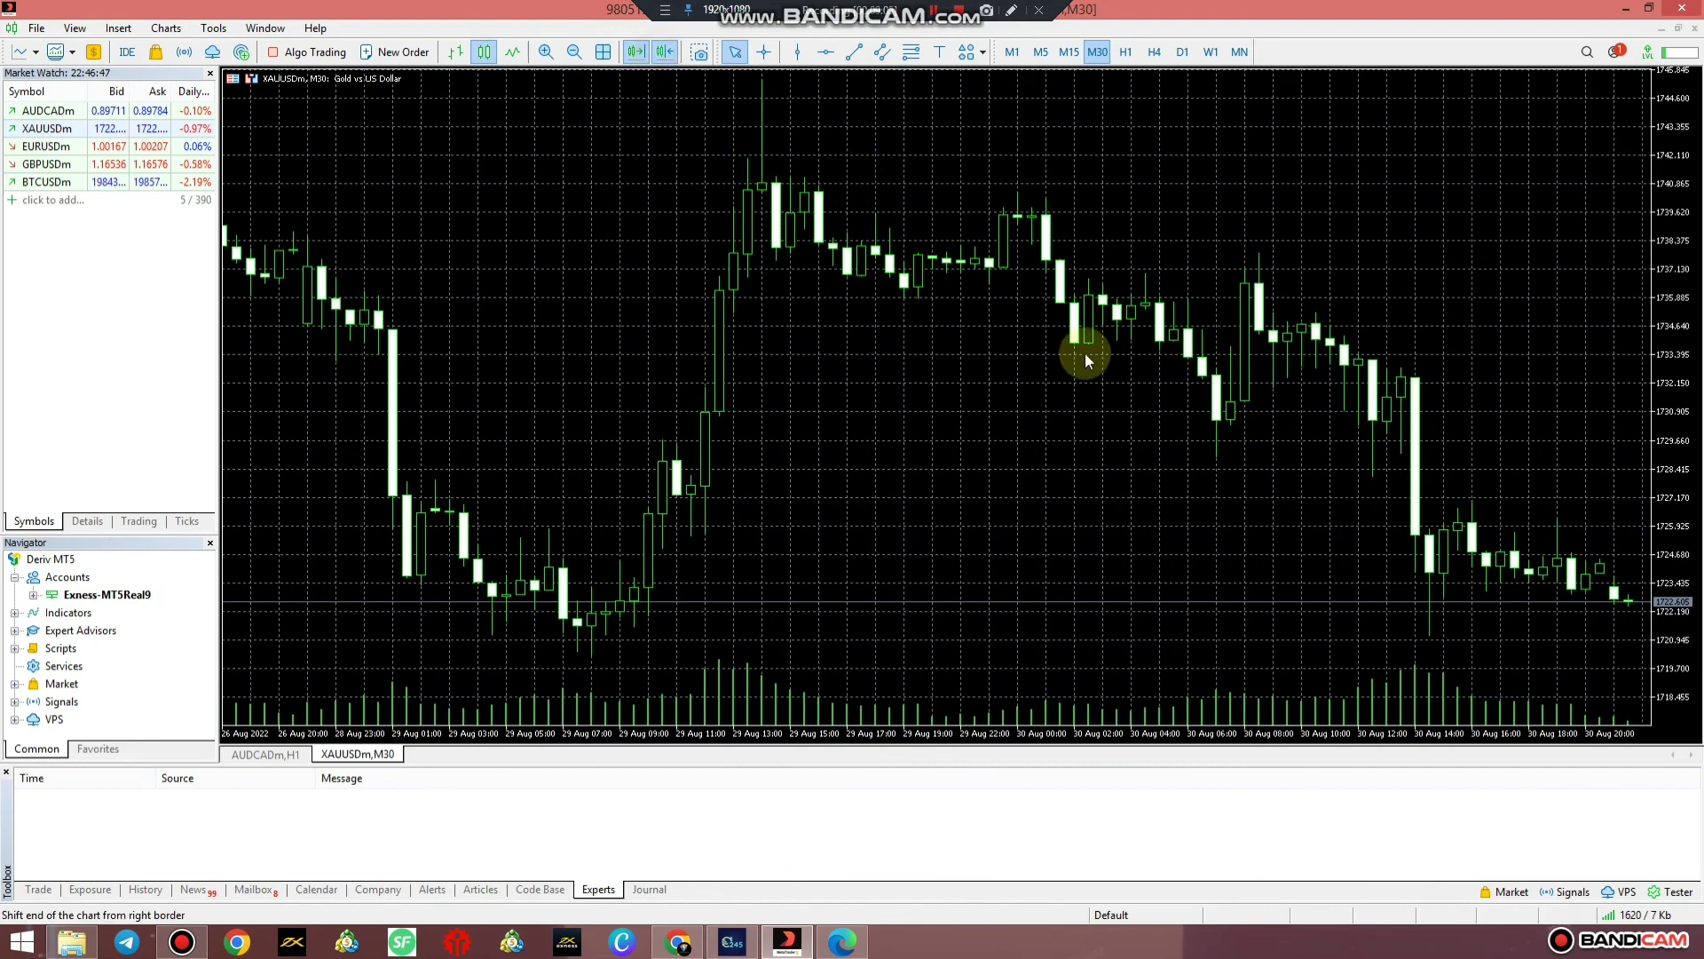
pyautogui.moveTo(1133, 550); pyautogui.dragTo(806, 285)
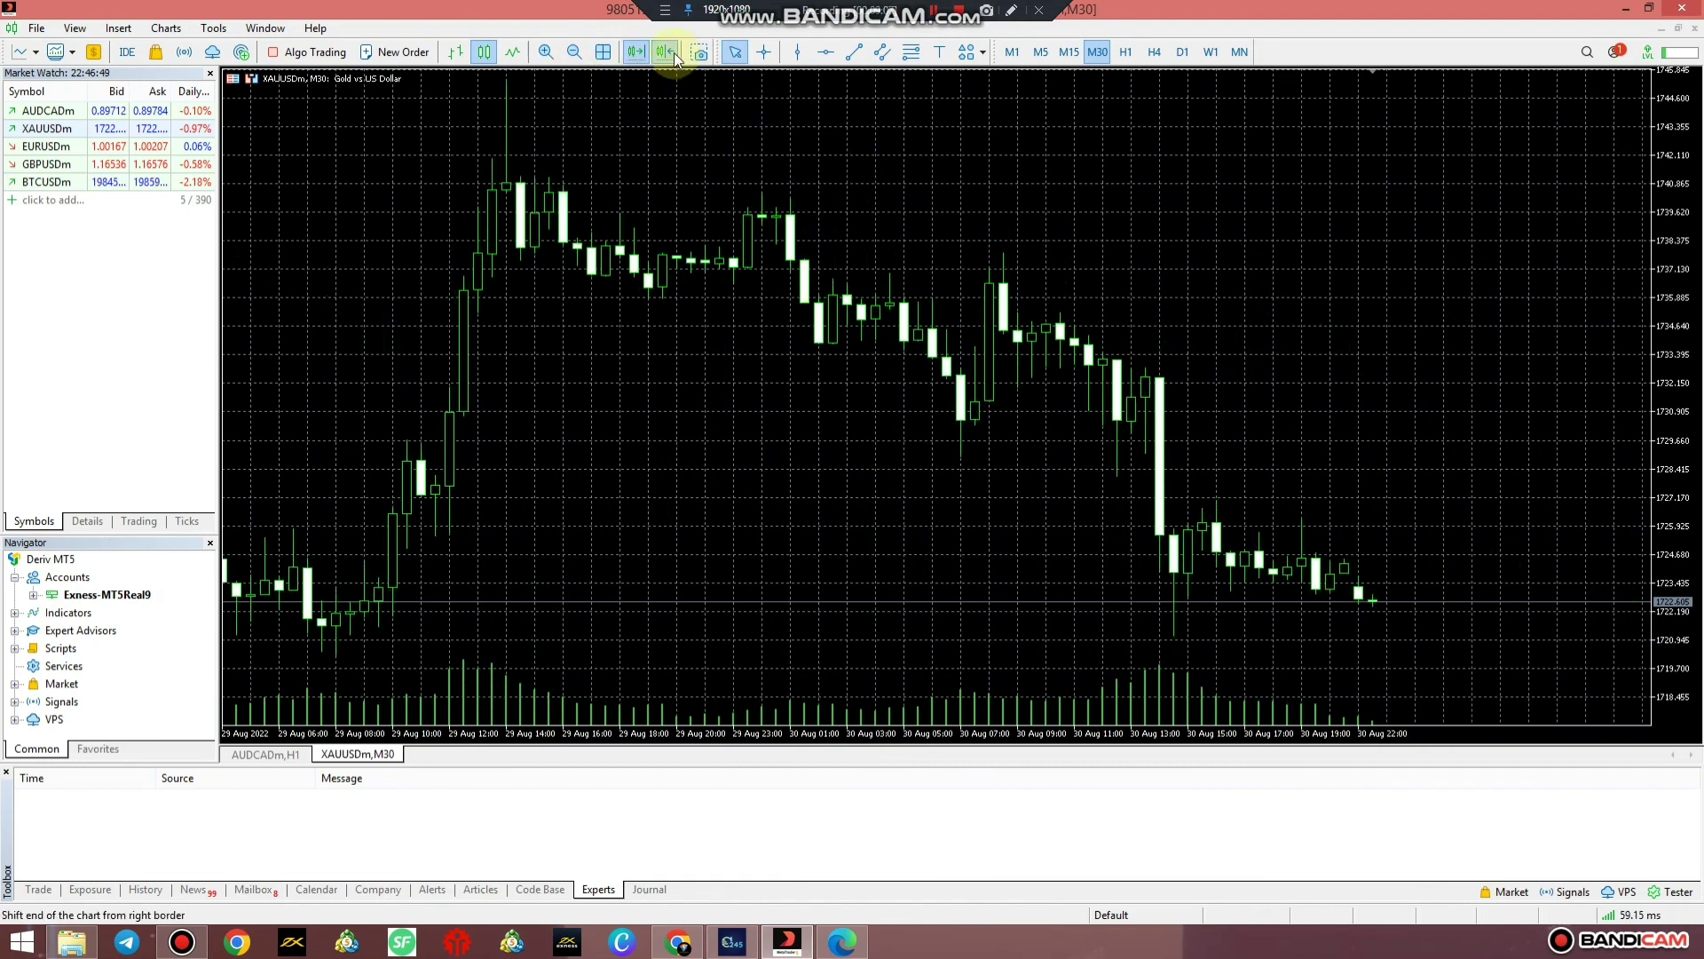
pyautogui.rightClick(1062, 198)
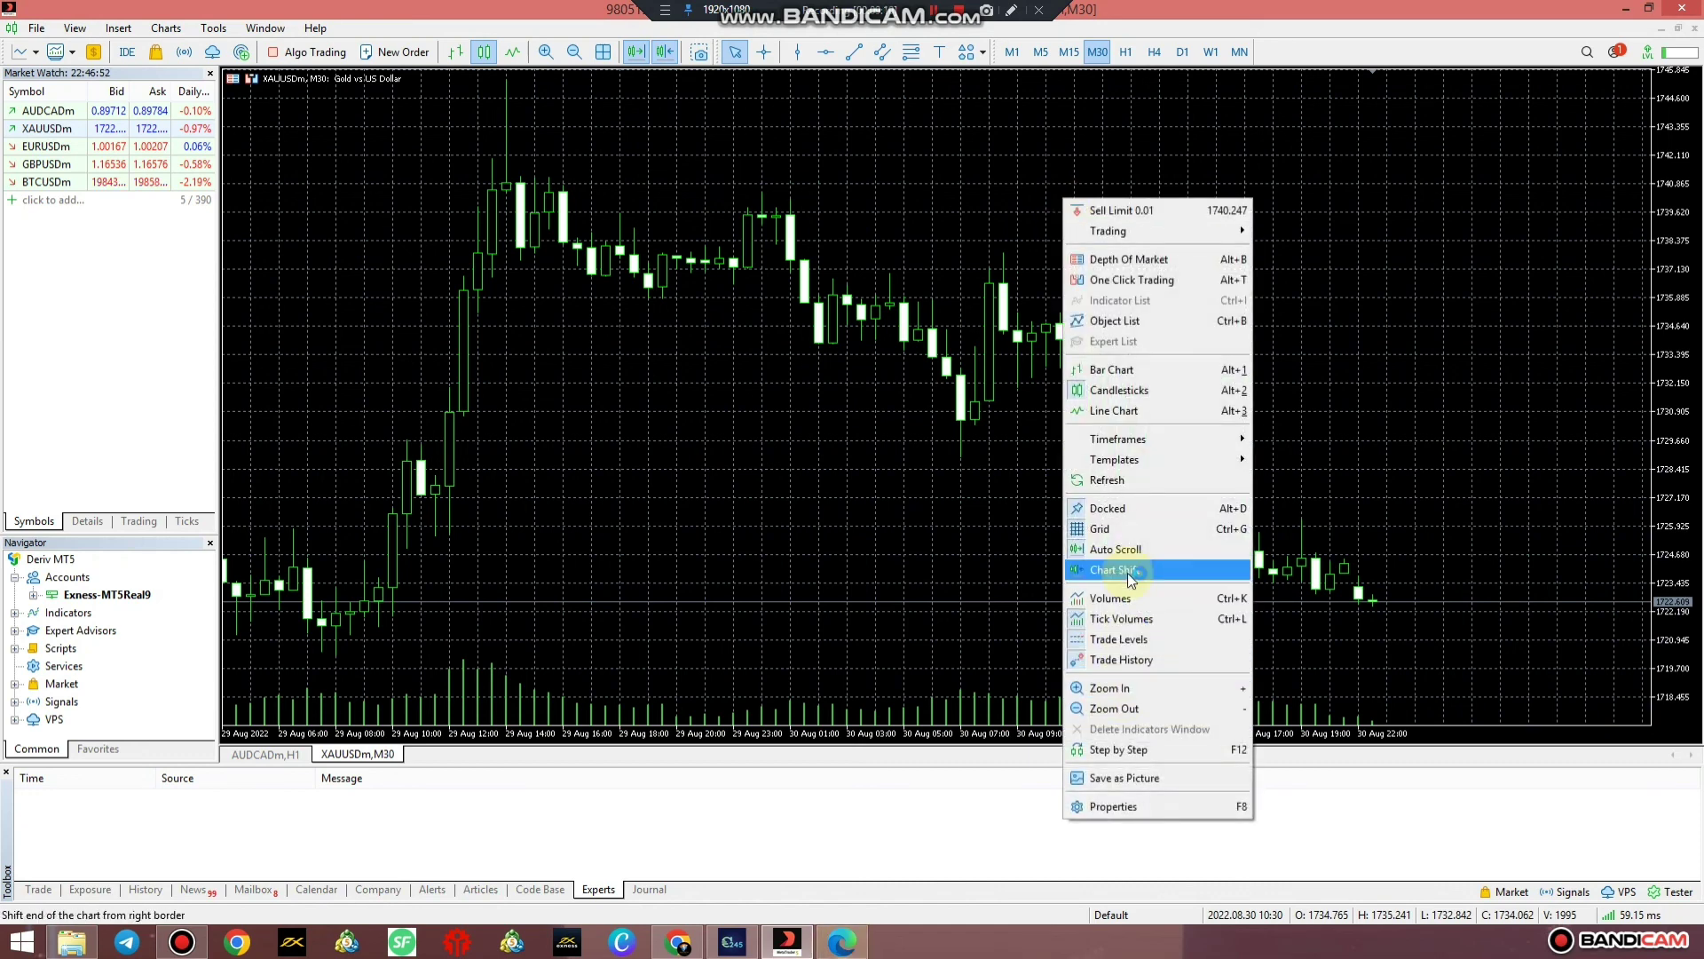
pyautogui.click(1042, 483)
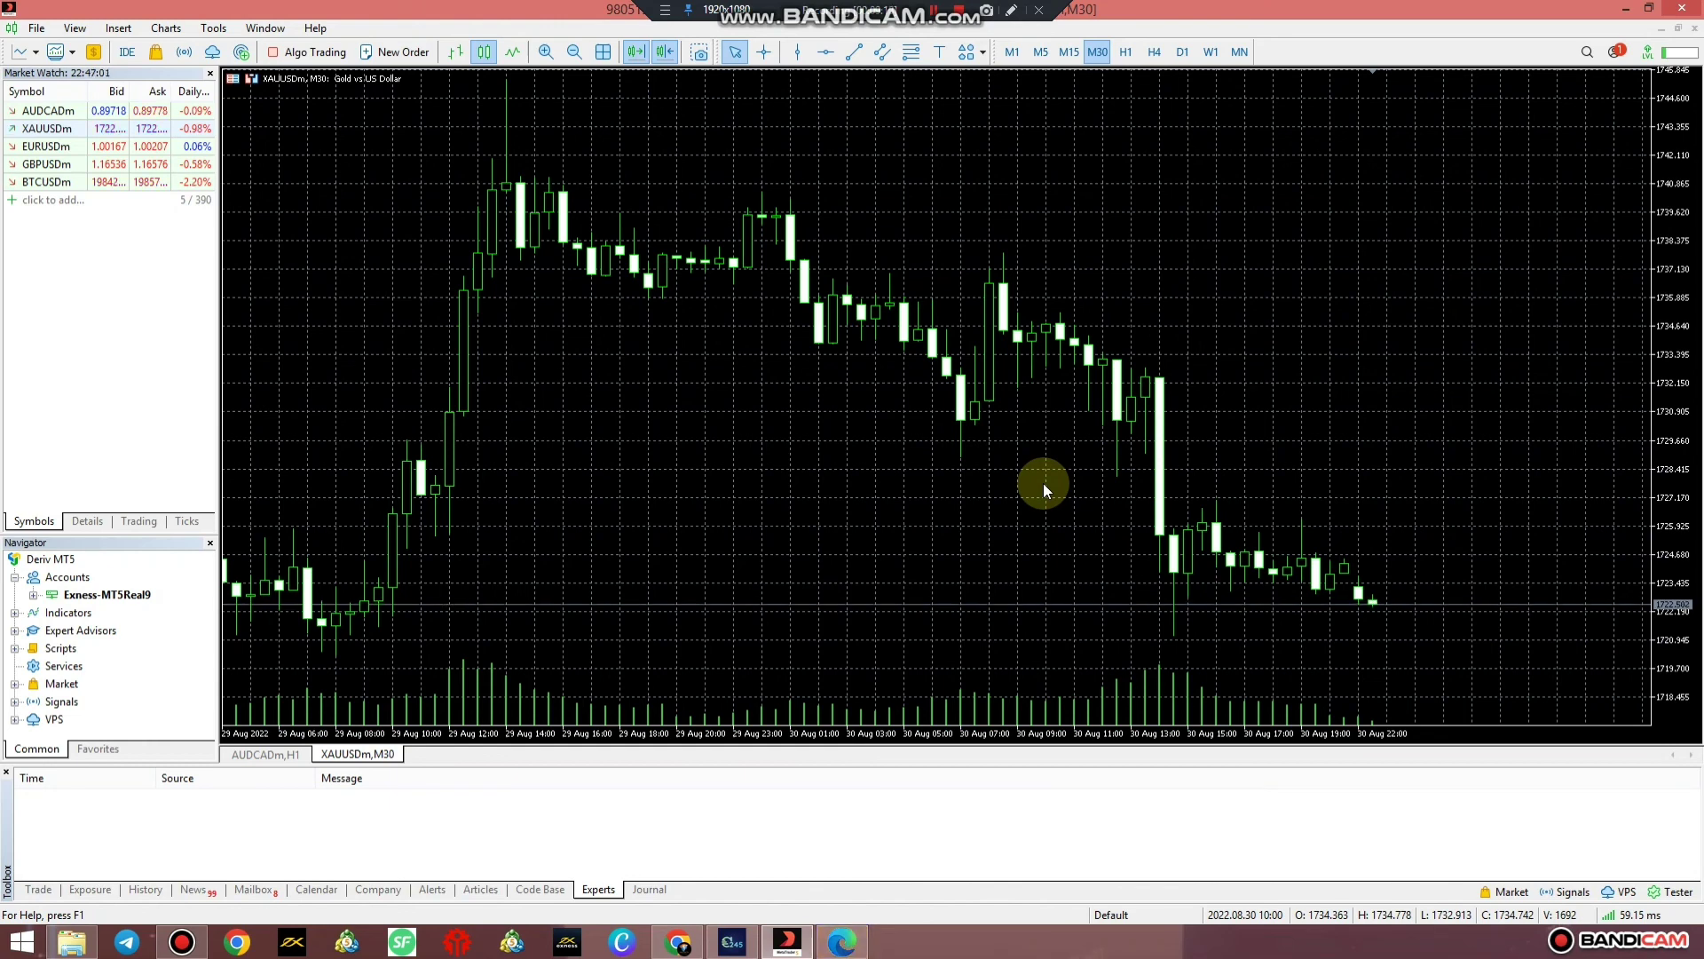
# Show the Toolbox Trade list with the 0.00 USD balance, equity and free margin
pyautogui.click(39, 889)
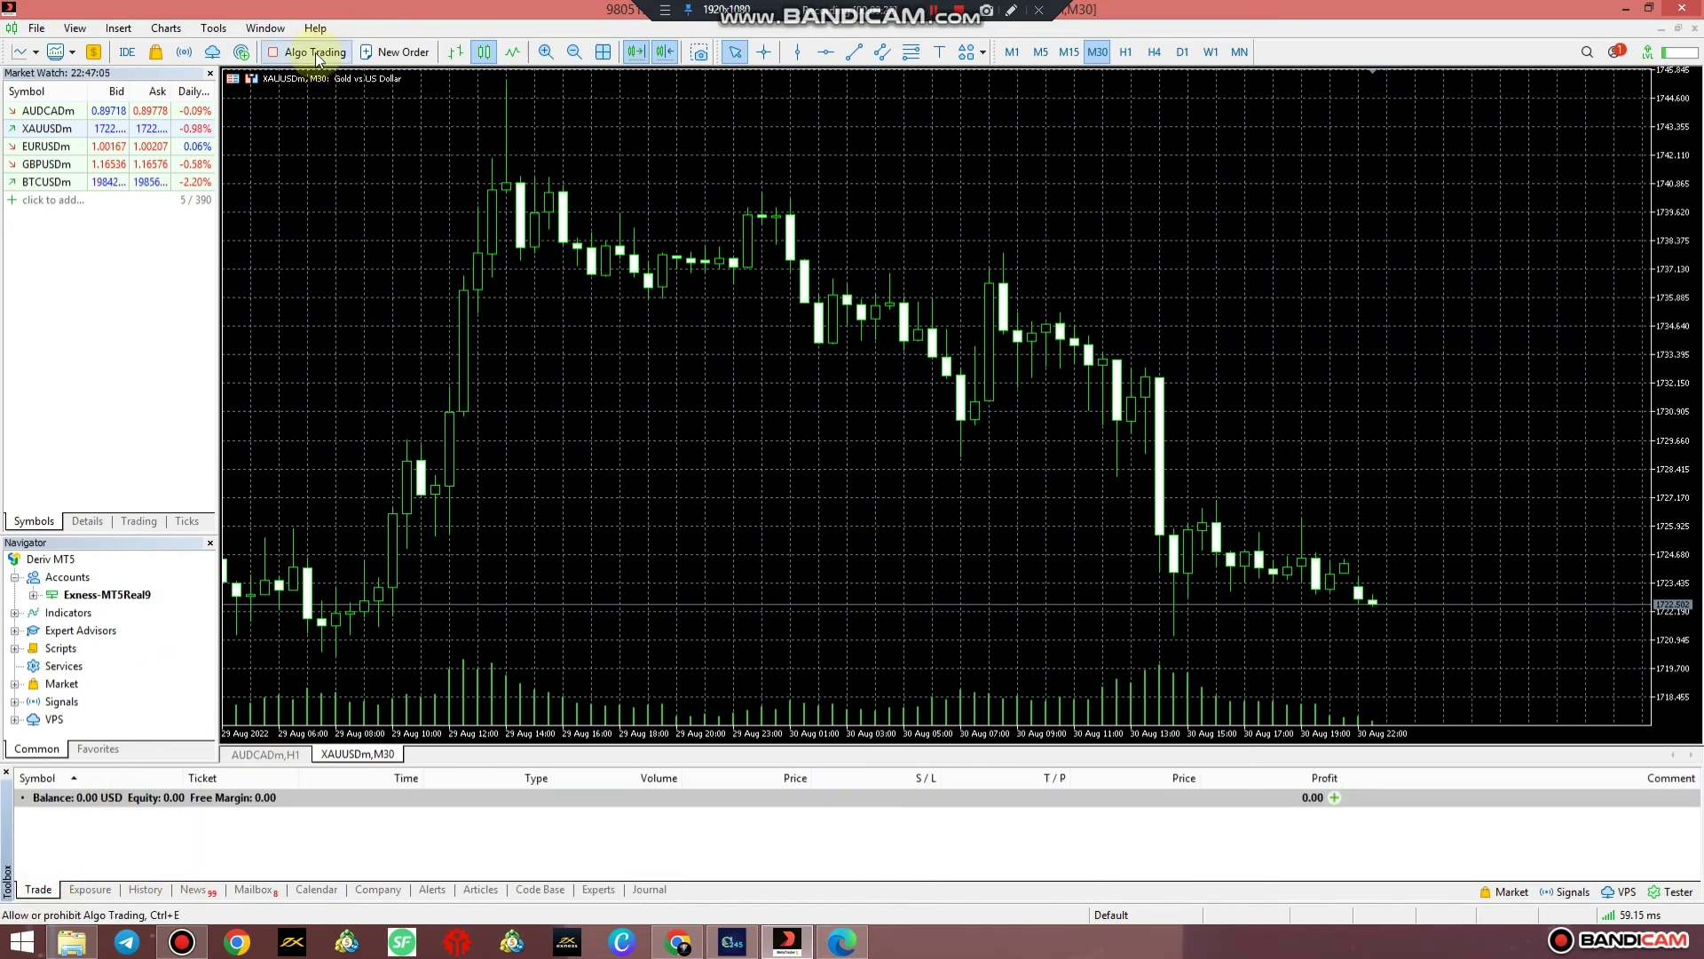